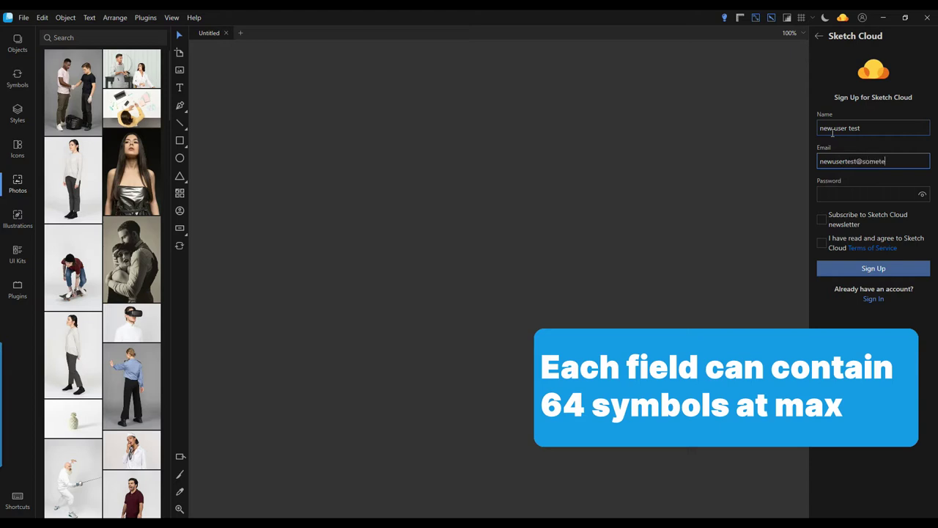
Finish the e-mail, enter the password, accept the terms and submit the Sketch Cloud sign-up
text(main.com)
key(Tab)
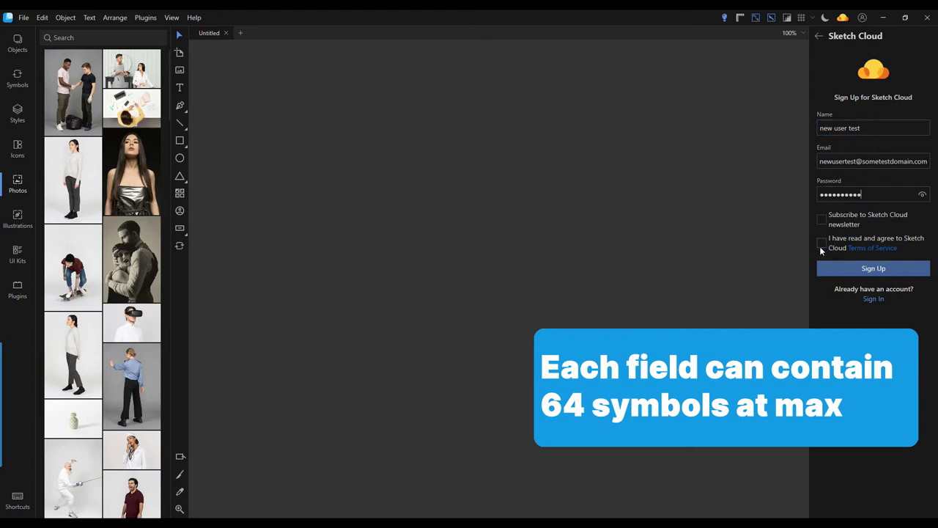
click(821, 245)
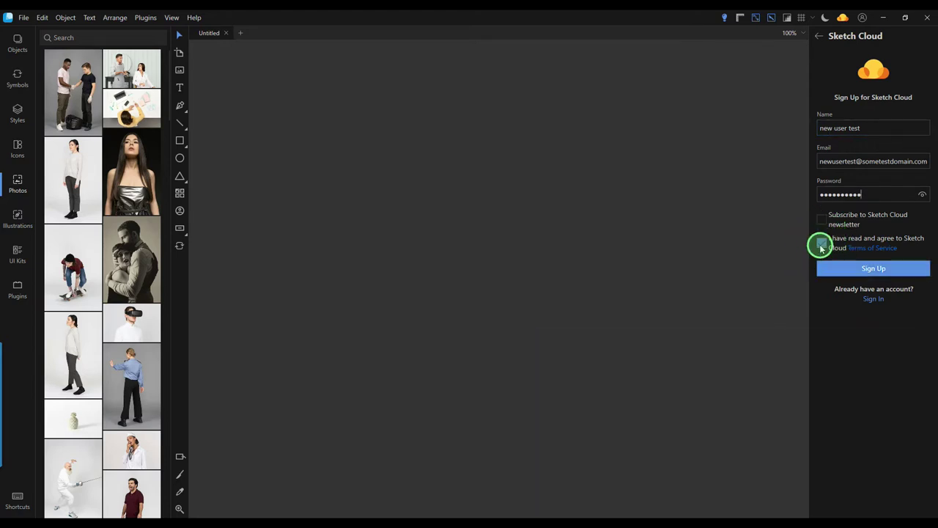
click(869, 273)
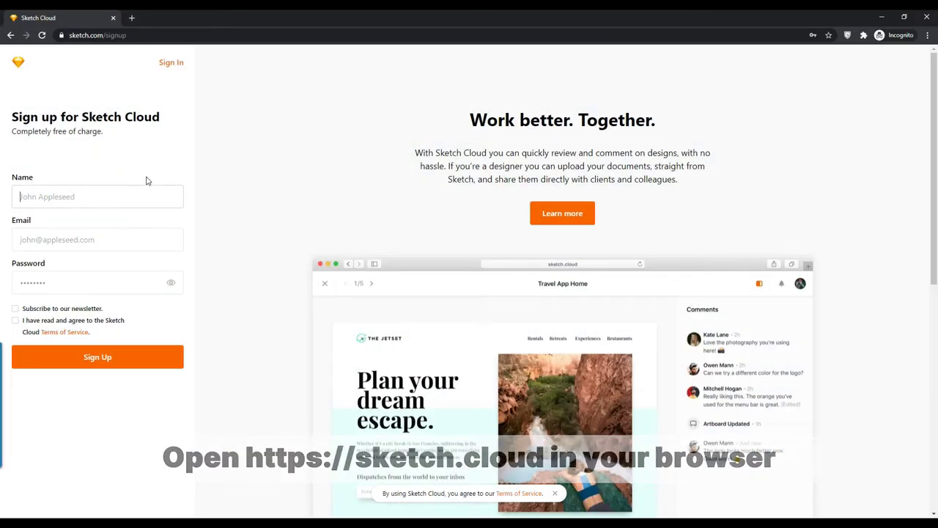
Fill in the name, e-mail and password on sketch.com/signup, accept the terms and sign up
text(new test)
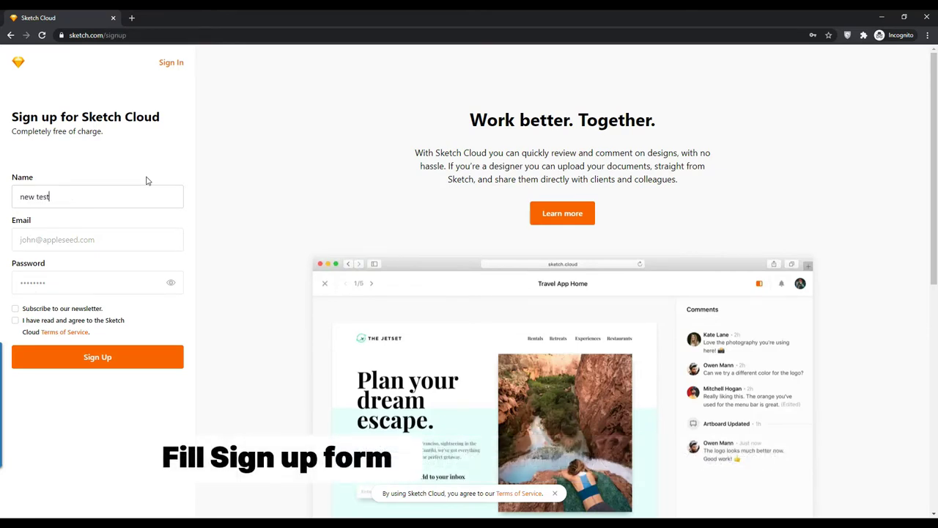
text( user 2)
key(Tab)
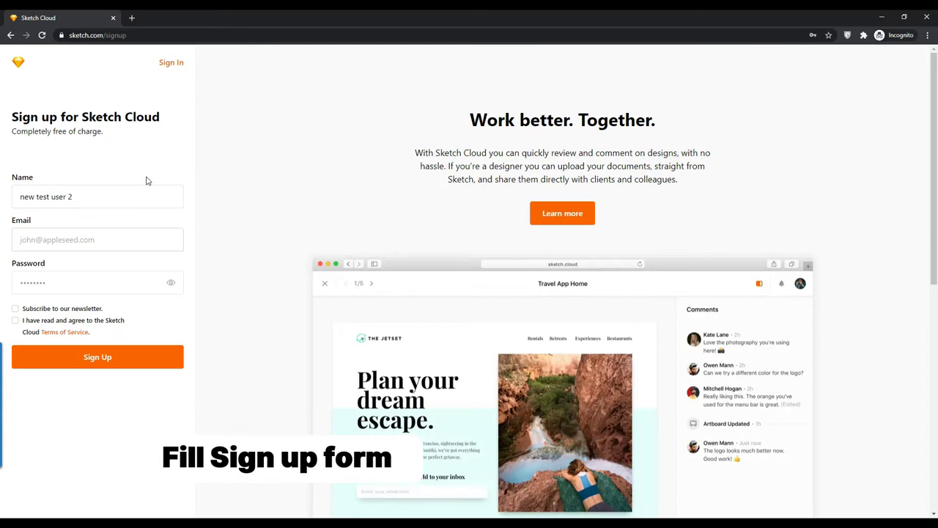
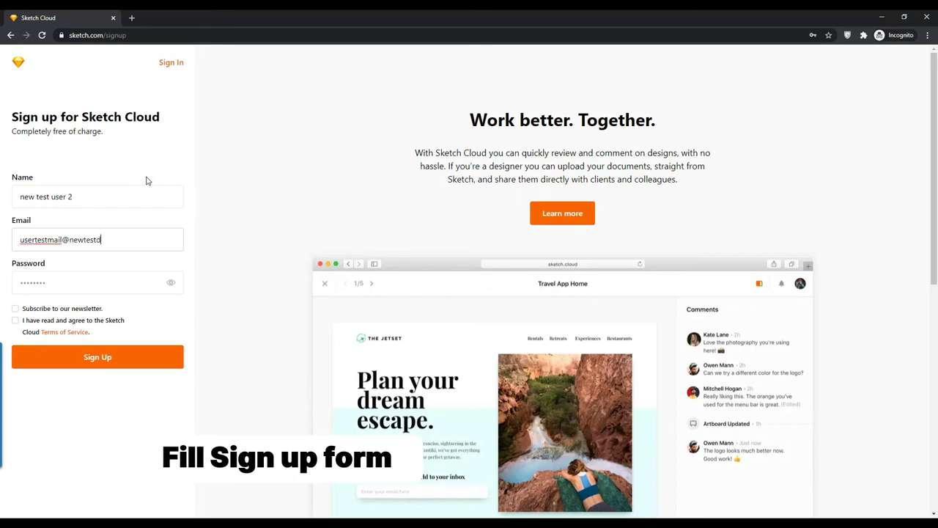
key(Tab)
text(••)
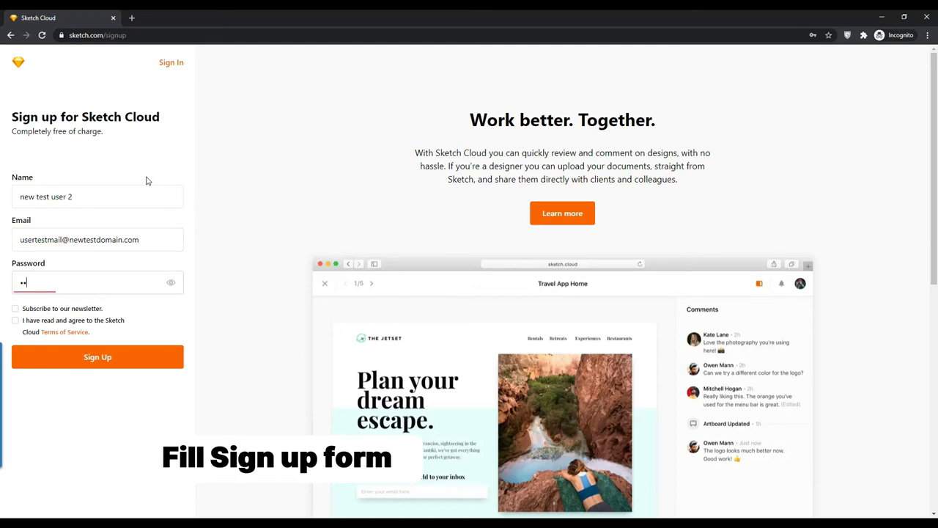
text(•••••••)
click(15, 321)
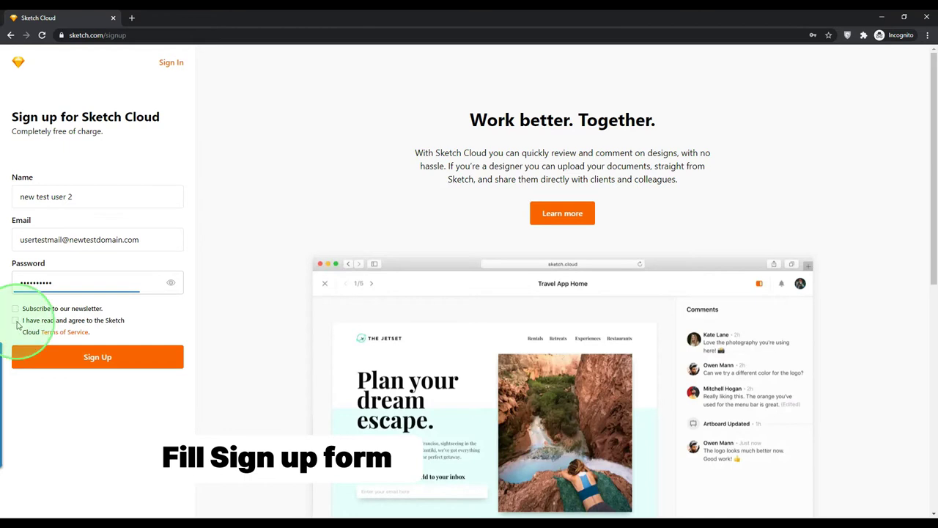
click(143, 362)
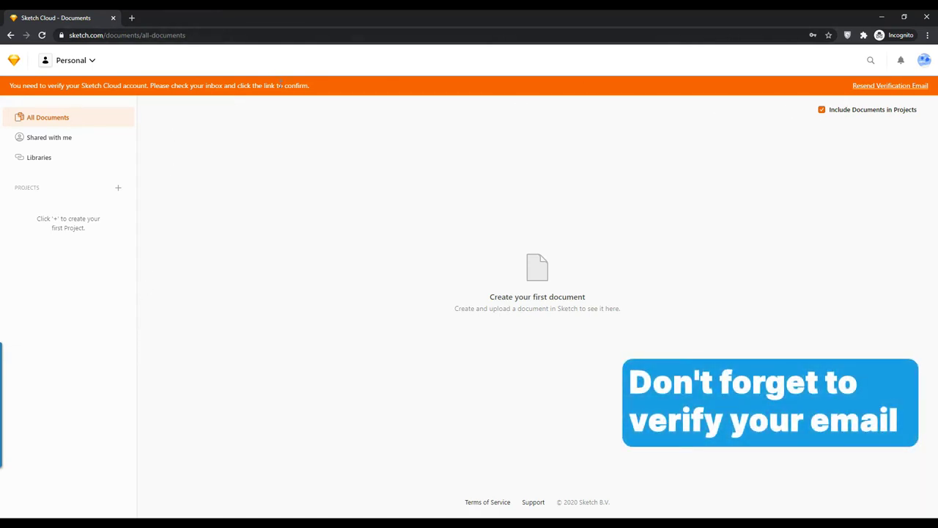
Choose Create New Team from the Personal workspace list
drag(327, 85, 7, 86)
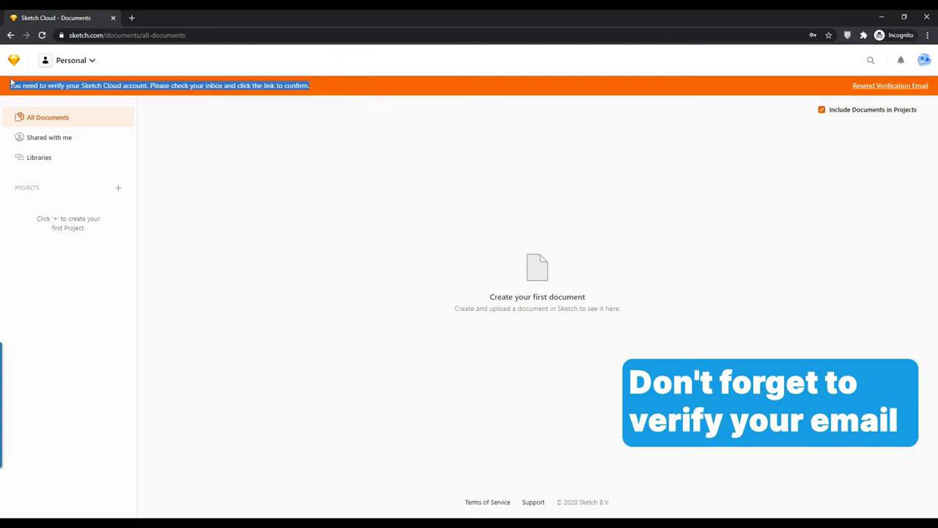
click(194, 153)
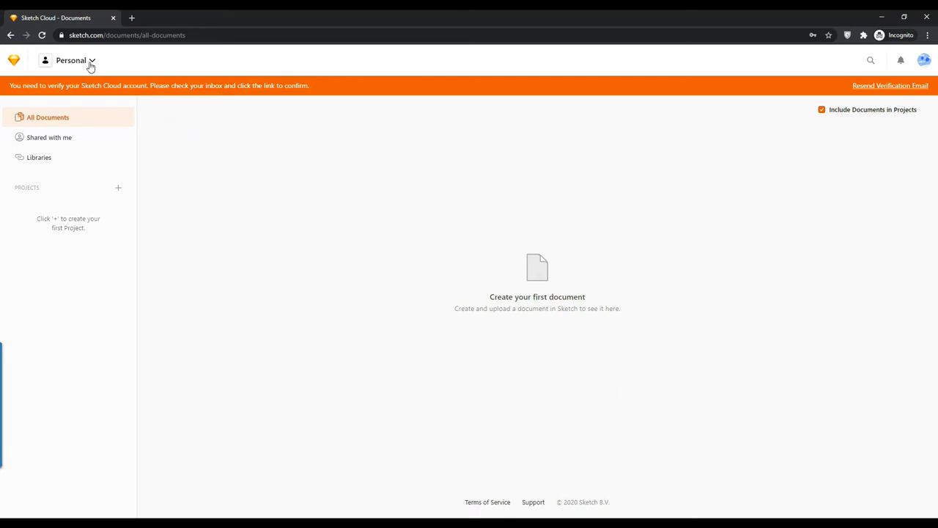
click(91, 65)
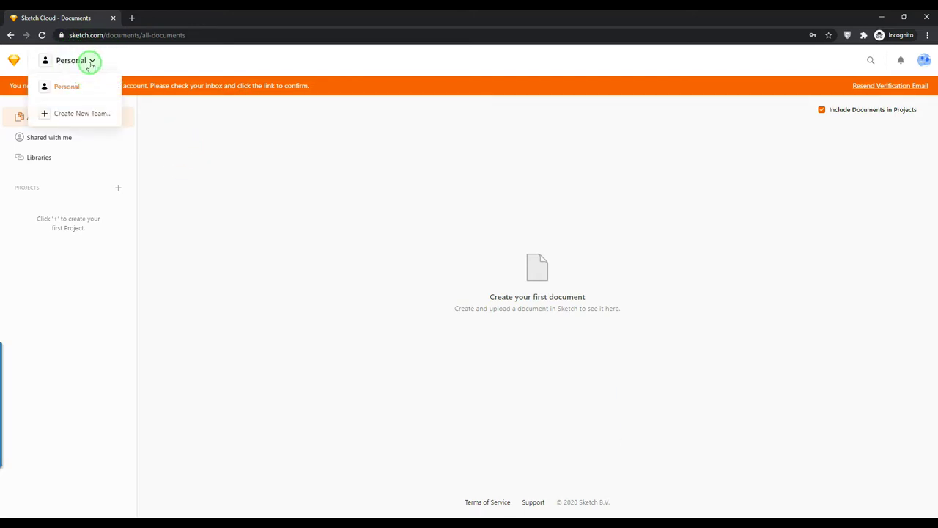
click(82, 114)
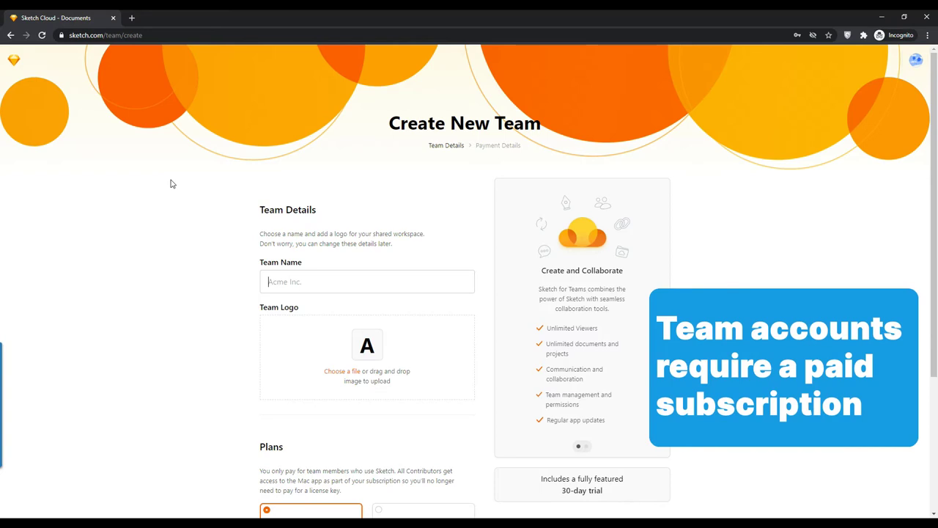
Name the team 'New test team', add a portrait photo logo, and continue to payment details
text(New test team)
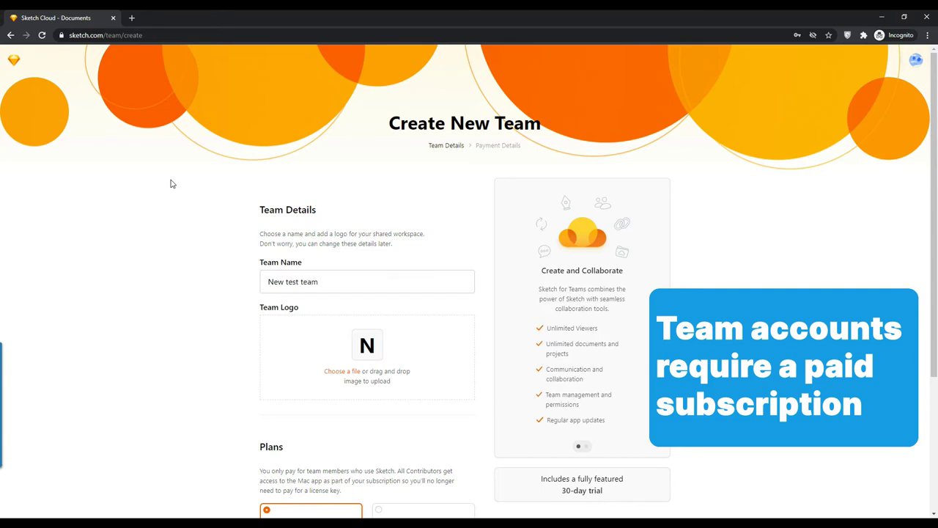
drag(170, 184, 368, 356)
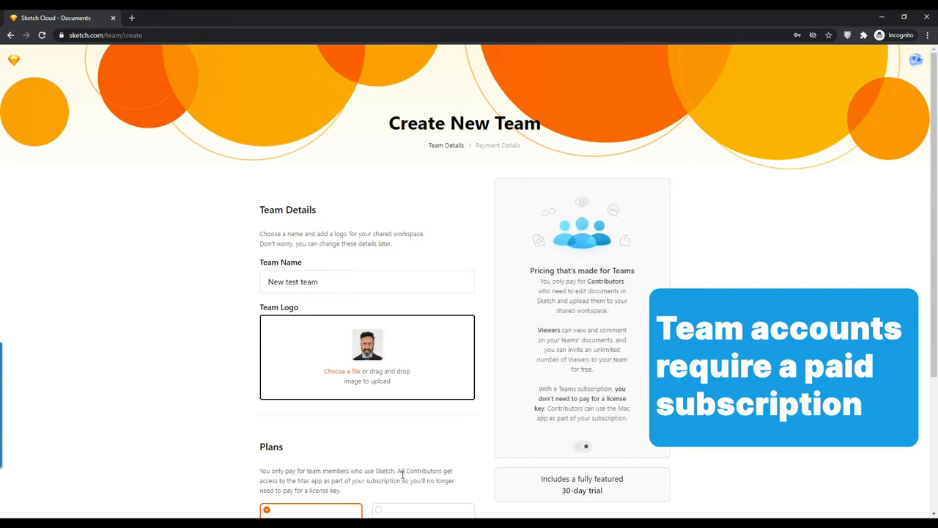
scroll(403, 475, down, 2)
scroll(403, 475, down, 1)
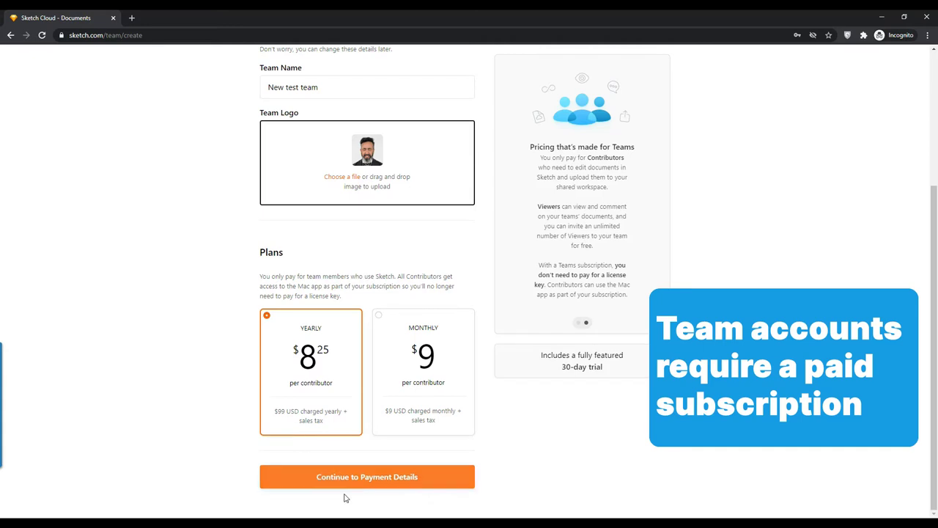
click(382, 478)
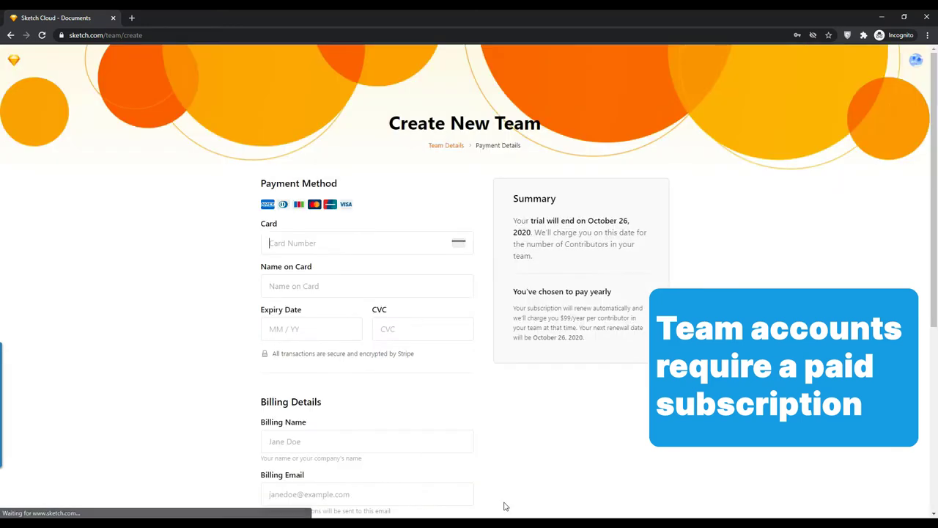
scroll(463, 376, down, 2)
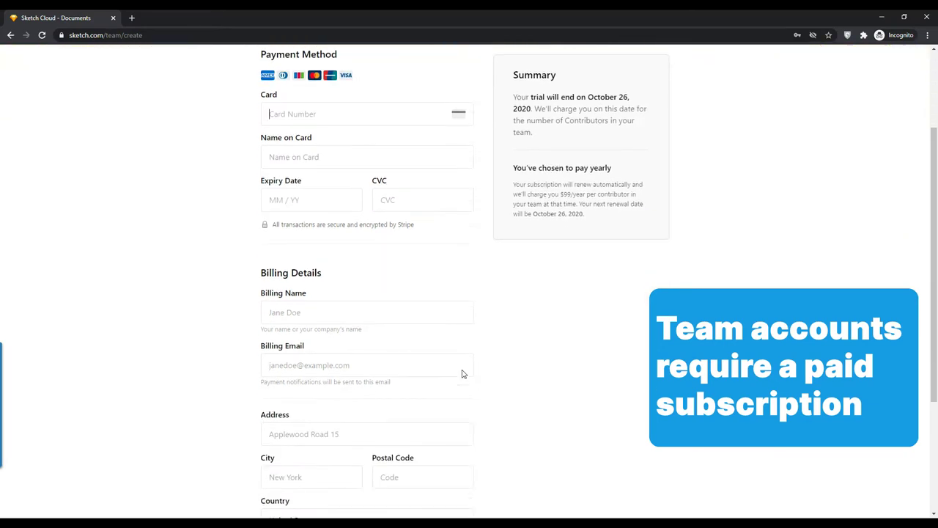
scroll(463, 370, down, 2)
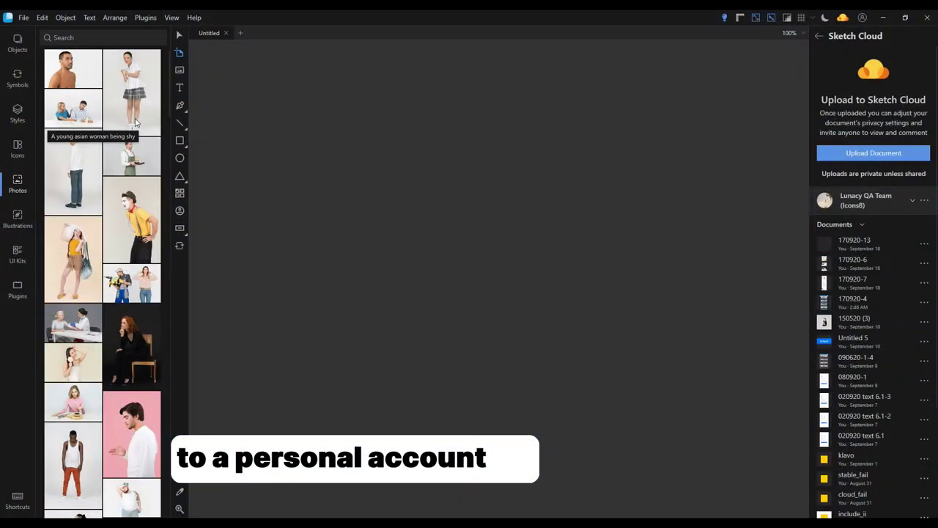
Open the recent file 240920-4, upload it to Sketch Cloud, then start a new blank document
click(239, 32)
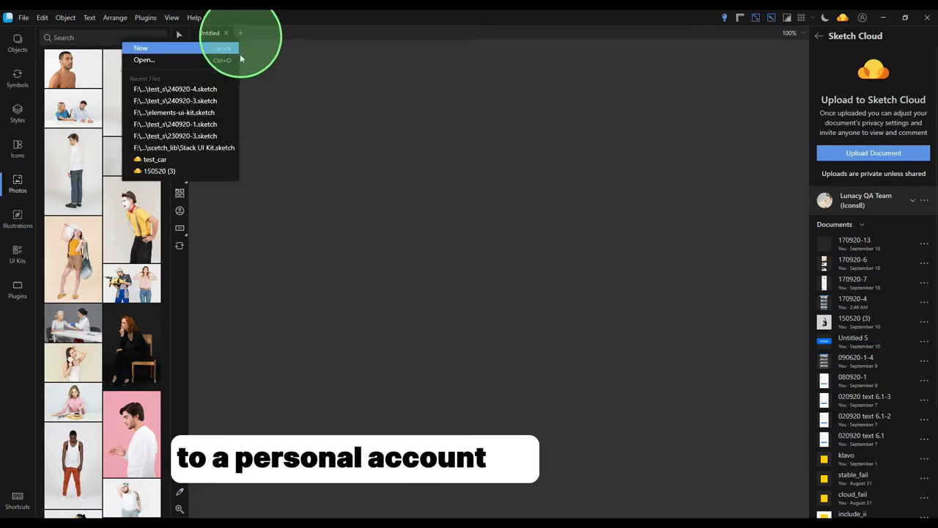
click(231, 89)
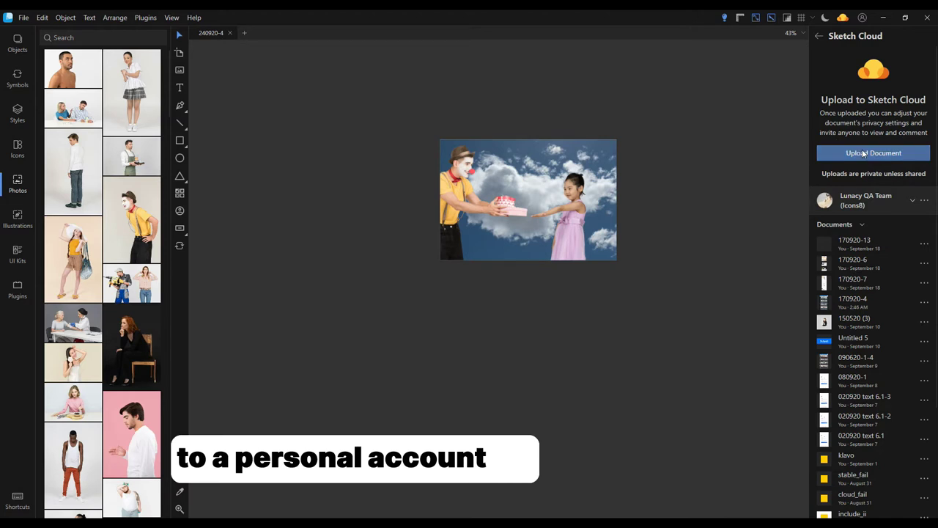
click(863, 154)
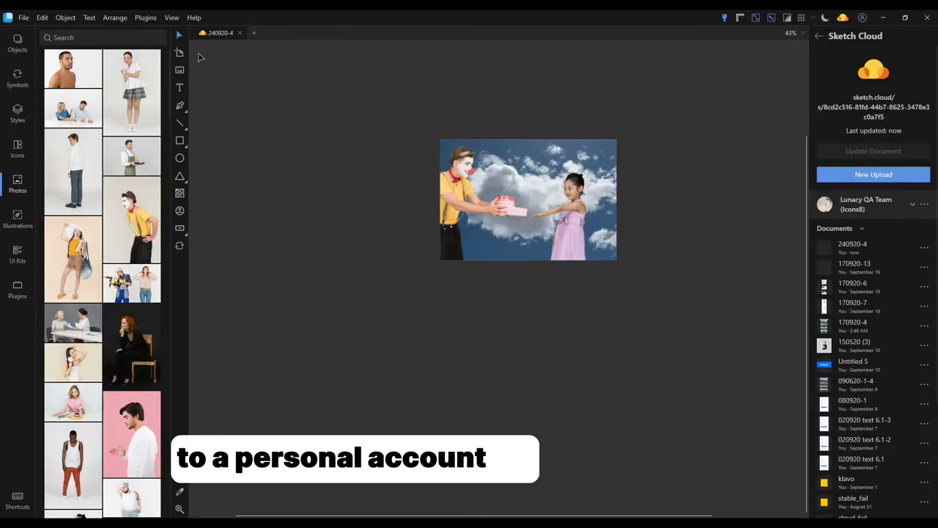
click(252, 33)
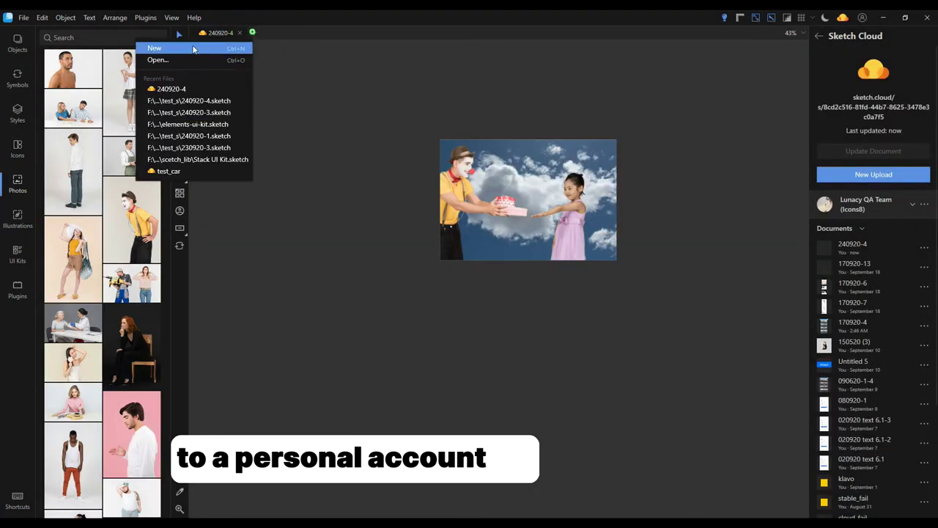
click(199, 46)
Draw an artboard and size it to the iPhone 8 preset
drag(359, 114, 596, 403)
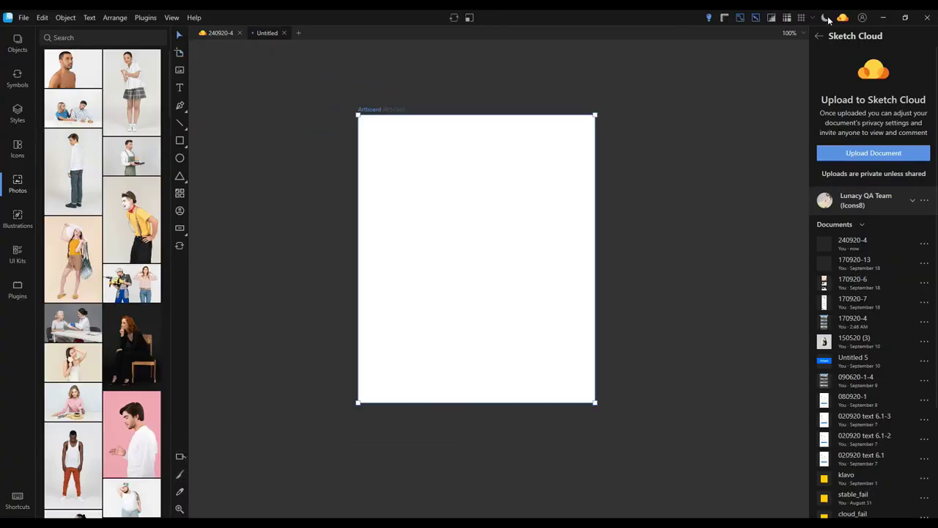
click(876, 60)
click(858, 253)
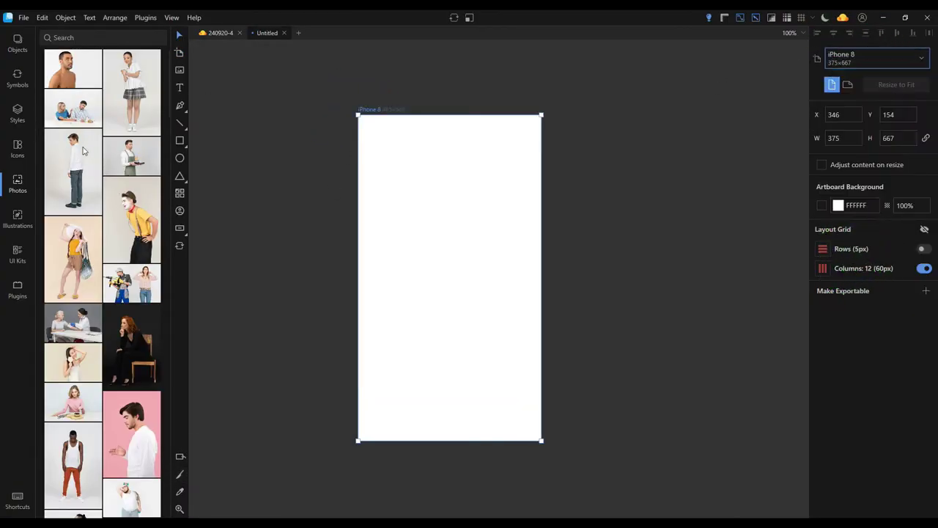
Place the dark large-title navigation bar from the Apple iOS kit atop the artboard
click(18, 253)
click(83, 213)
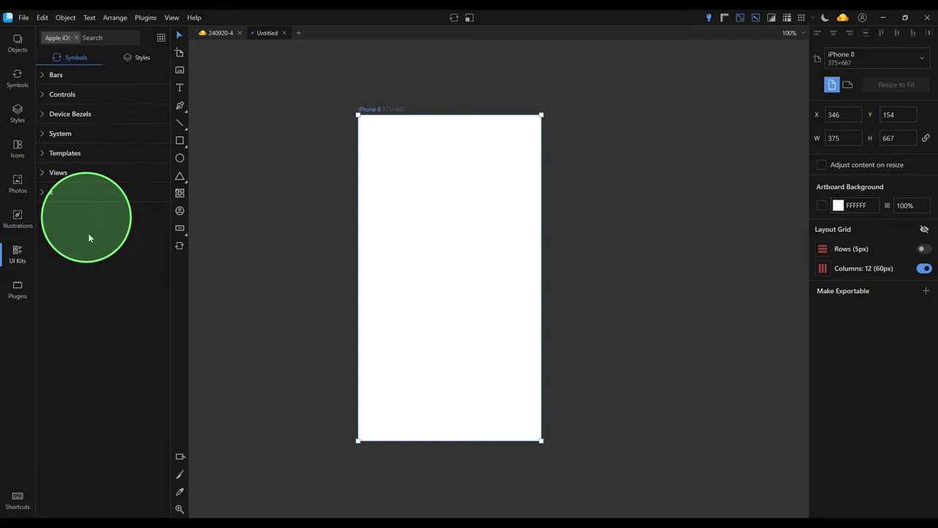
click(44, 76)
click(59, 114)
click(66, 170)
click(77, 190)
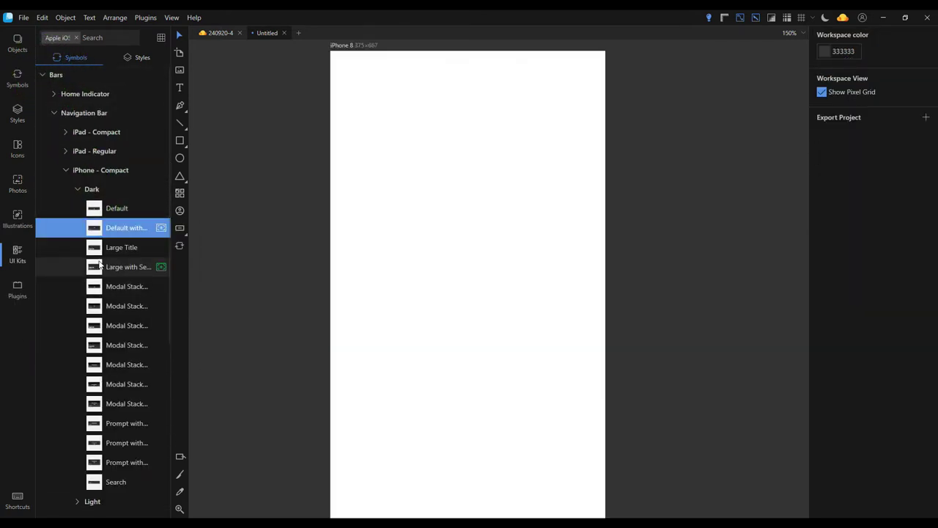
drag(99, 267, 490, 271)
click(557, 366)
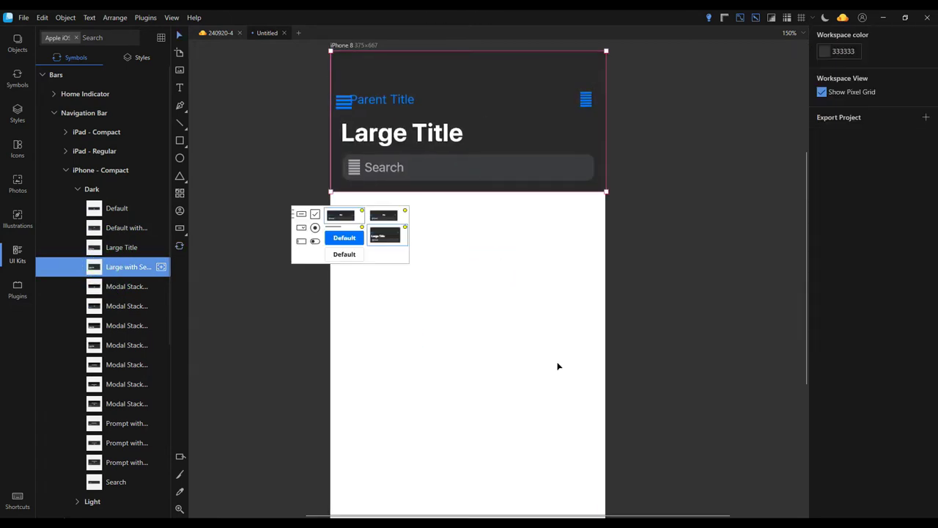
Add the dark iPhone status bar and align it at the artboard top
scroll(438, 316, down, 3)
click(65, 170)
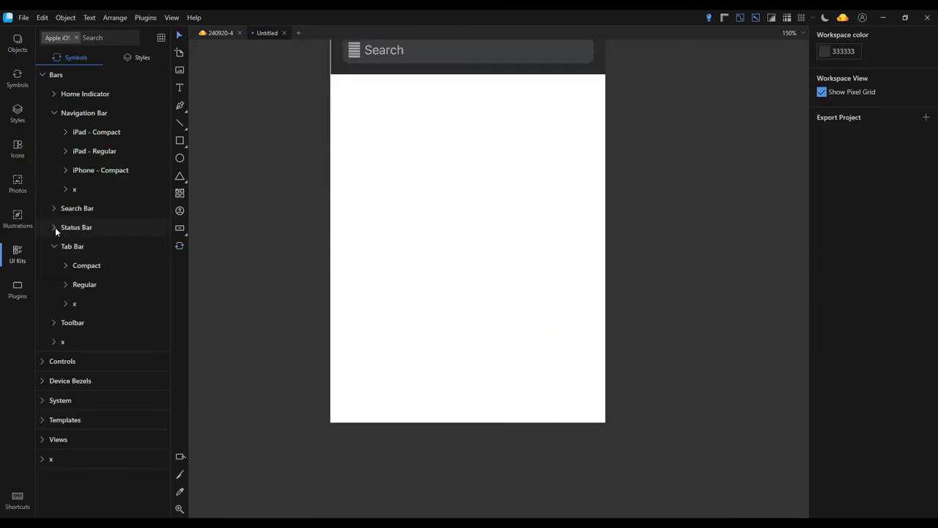
click(54, 227)
click(66, 265)
drag(82, 305, 490, 291)
scroll(477, 293, up, 4)
drag(464, 449, 473, 193)
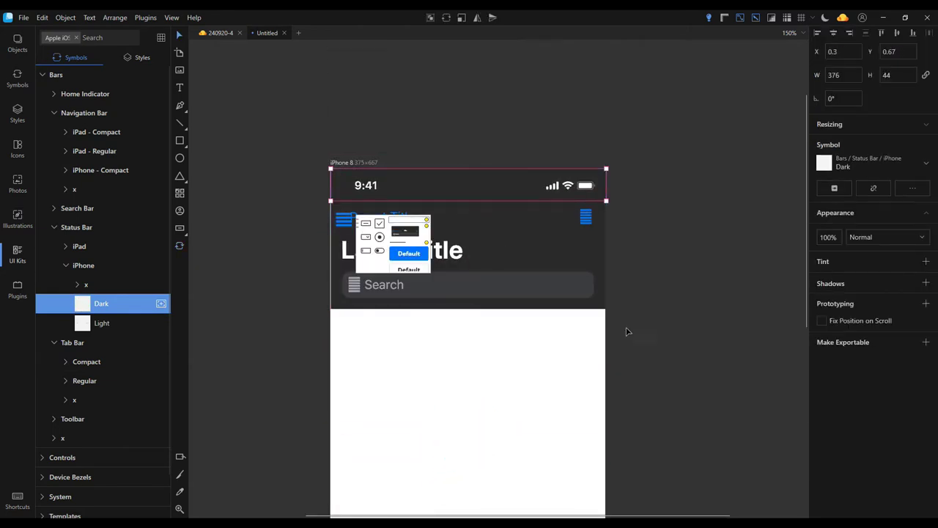
click(662, 335)
drag(653, 134, 477, 385)
drag(522, 256, 521, 256)
click(649, 326)
scroll(586, 374, down, 1)
scroll(586, 374, down, 2)
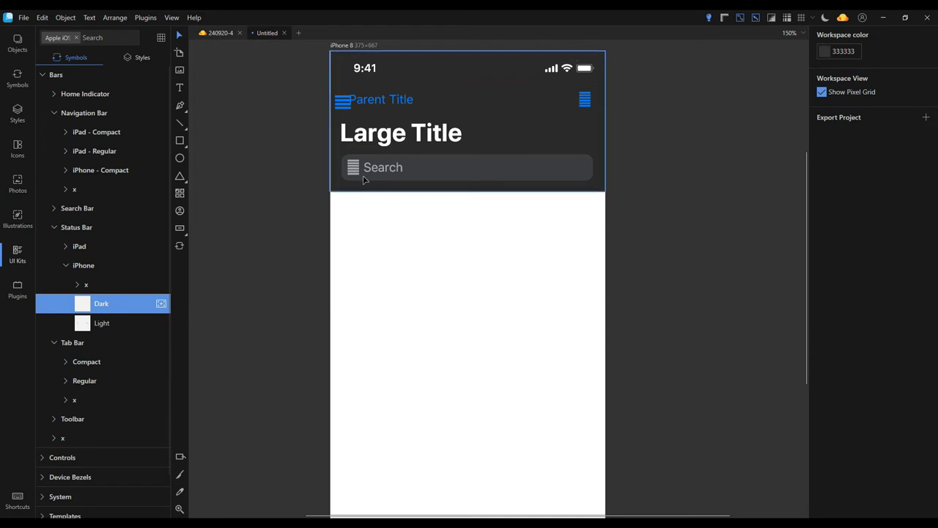
Place the dark Alphabetic iPhone keyboard at the artboard bottom at its natural size
click(54, 113)
click(66, 151)
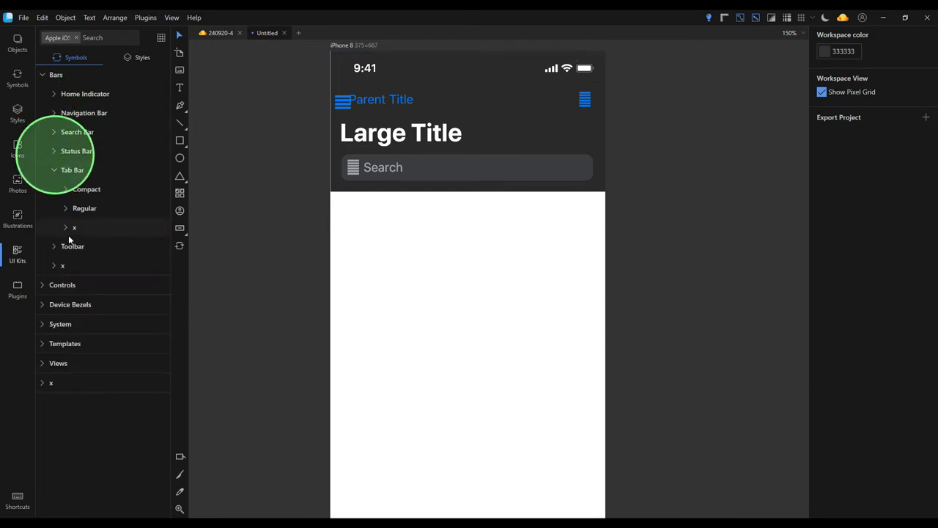
click(53, 170)
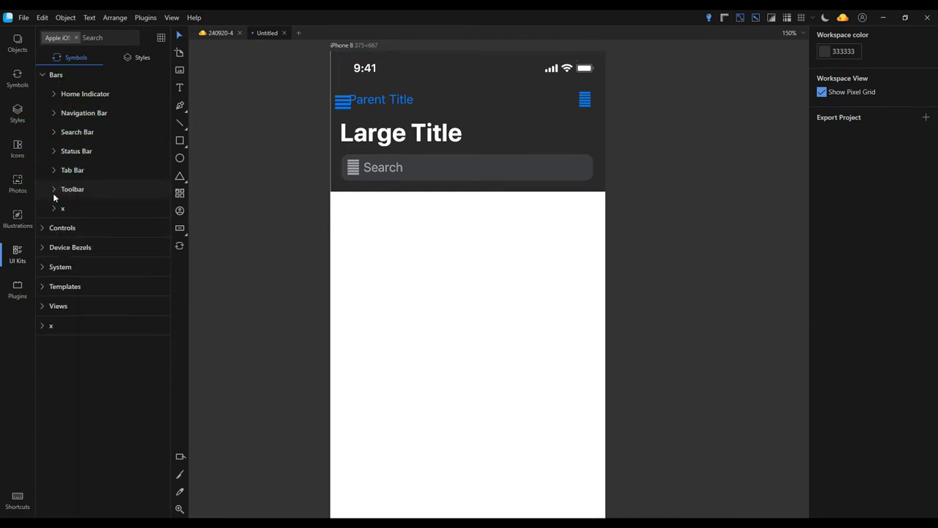
click(43, 269)
click(53, 304)
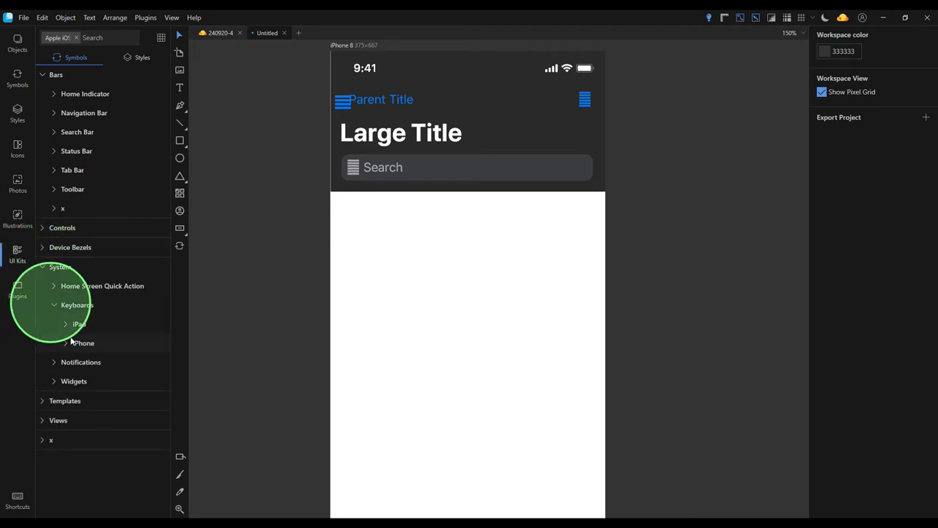
click(65, 342)
click(86, 362)
scroll(96, 379, down, 2)
drag(94, 408, 484, 296)
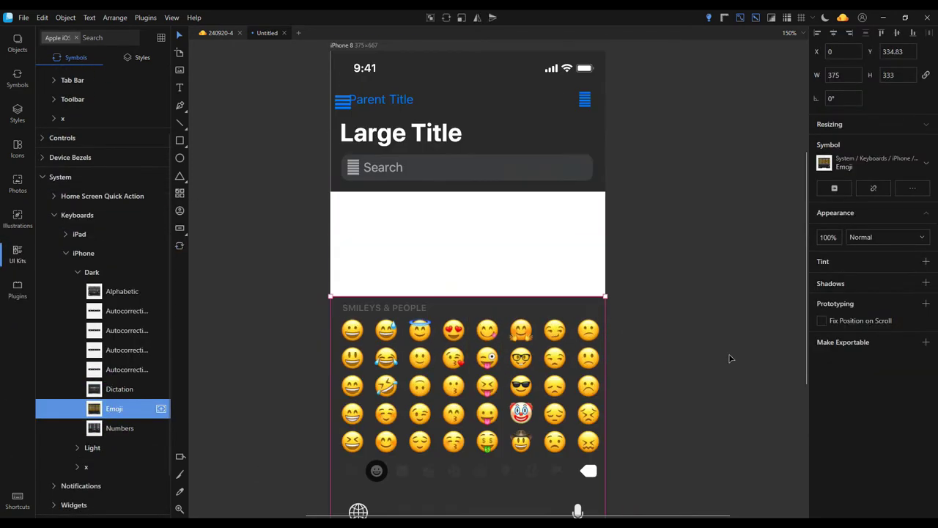
click(692, 268)
click(450, 366)
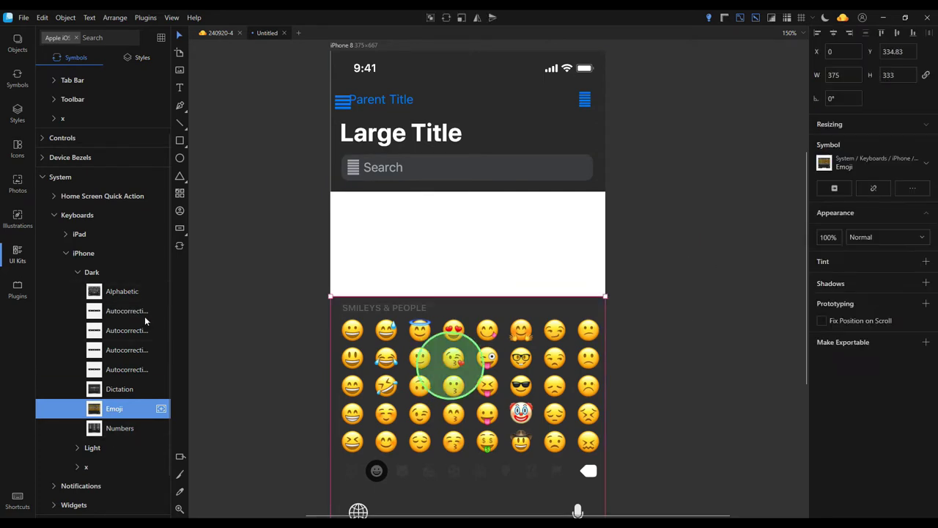
drag(164, 292, 482, 313)
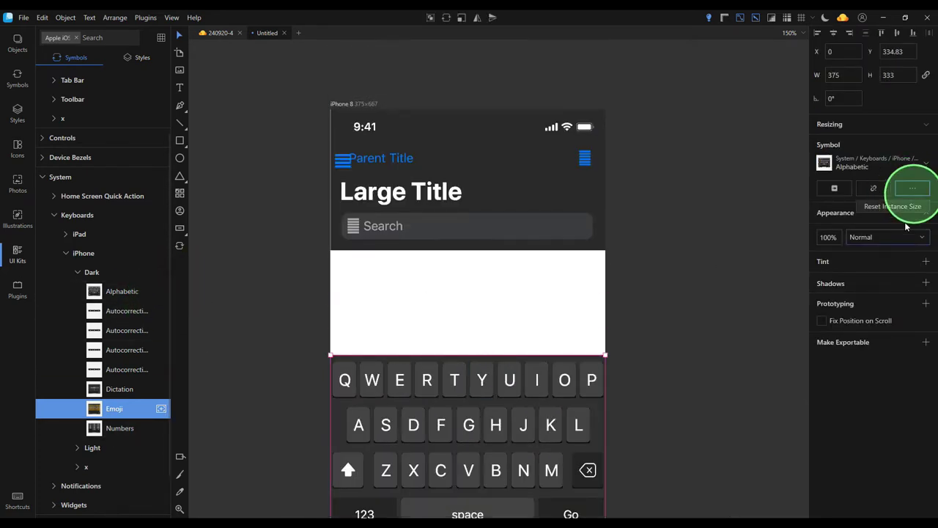
click(913, 190)
Reset the navigation bar to its natural size
scroll(660, 304, up, 5)
click(523, 257)
click(913, 186)
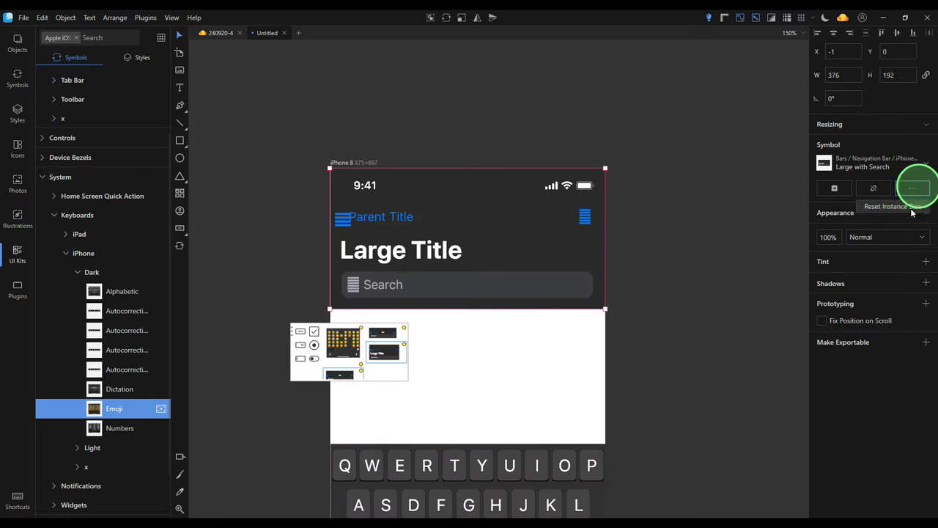
click(712, 328)
scroll(610, 308, down, 2)
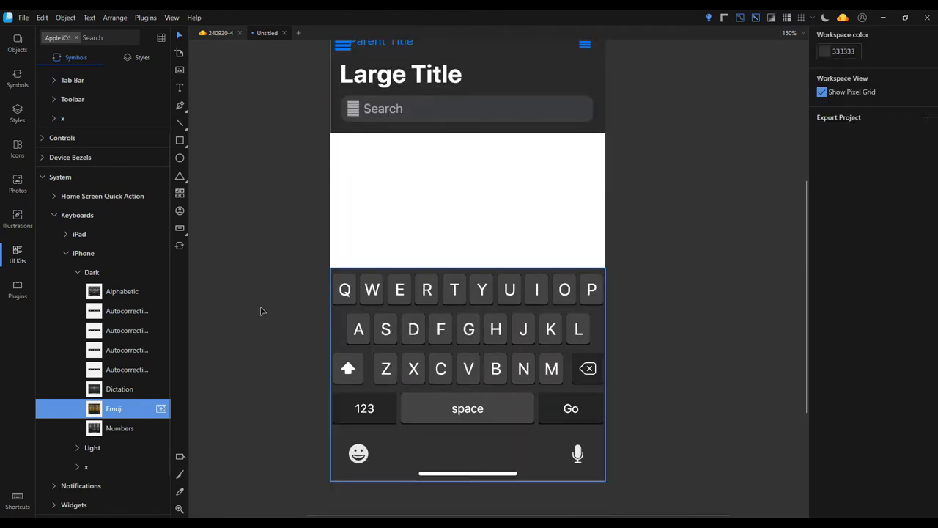
scroll(44, 125, down, 1)
Place the Dark wallpaper on the artboard and send it behind the other elements
click(54, 160)
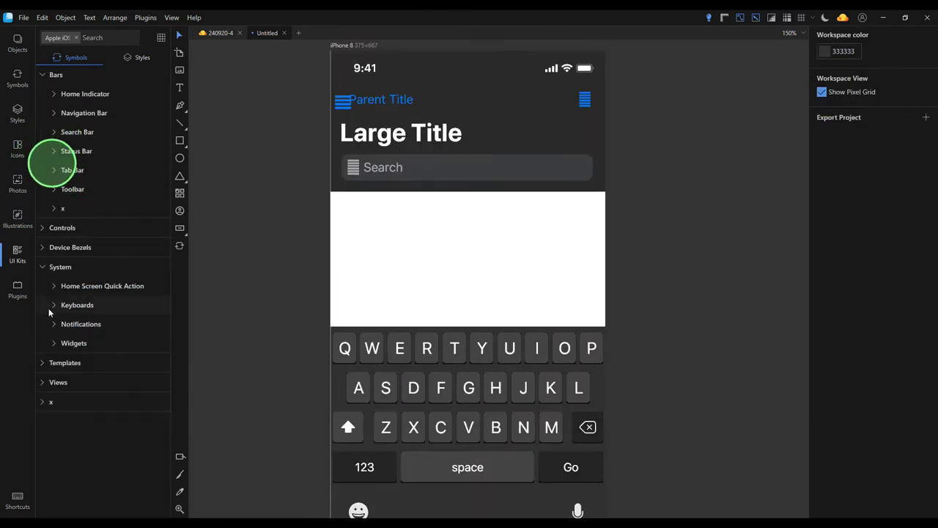
click(51, 266)
click(44, 77)
click(45, 193)
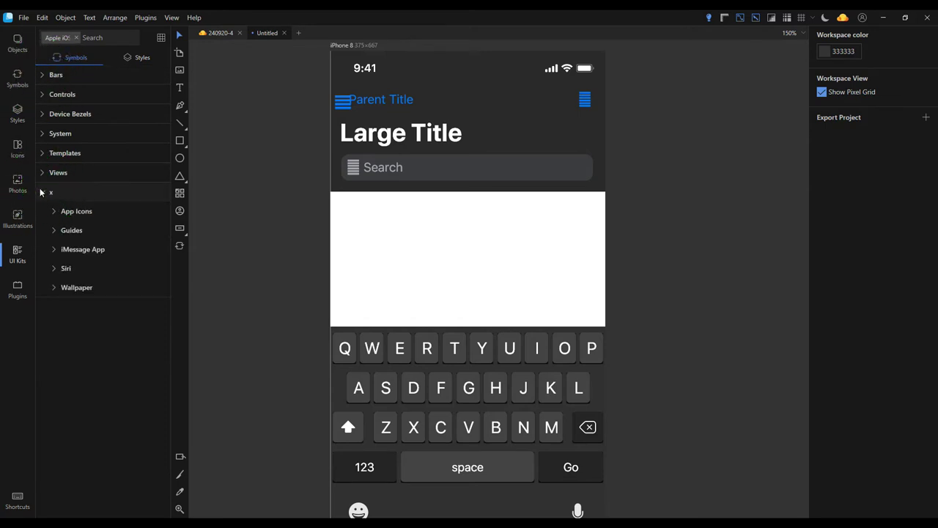
click(54, 288)
drag(404, 281, 406, 282)
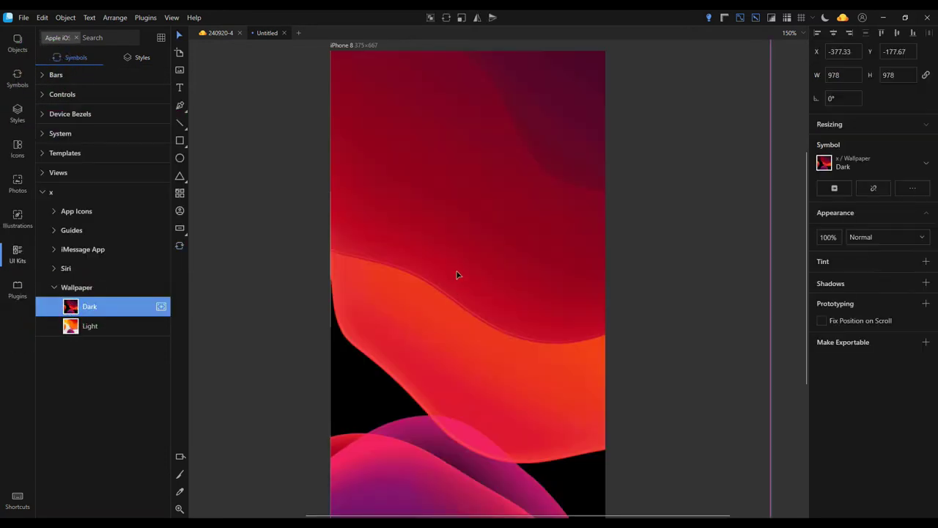
right_click(458, 279)
click(399, 62)
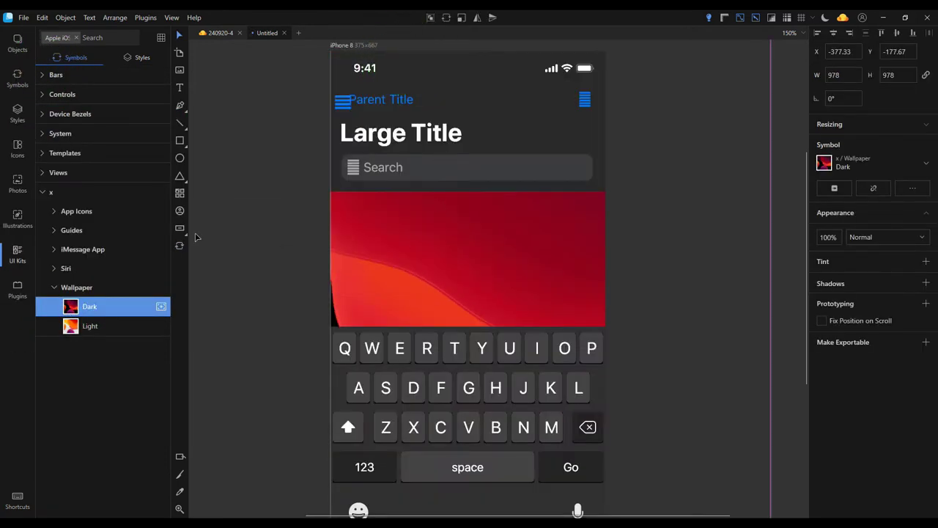
Resize the wallpaper's edges to fit the artboard
scroll(229, 227, down, 6)
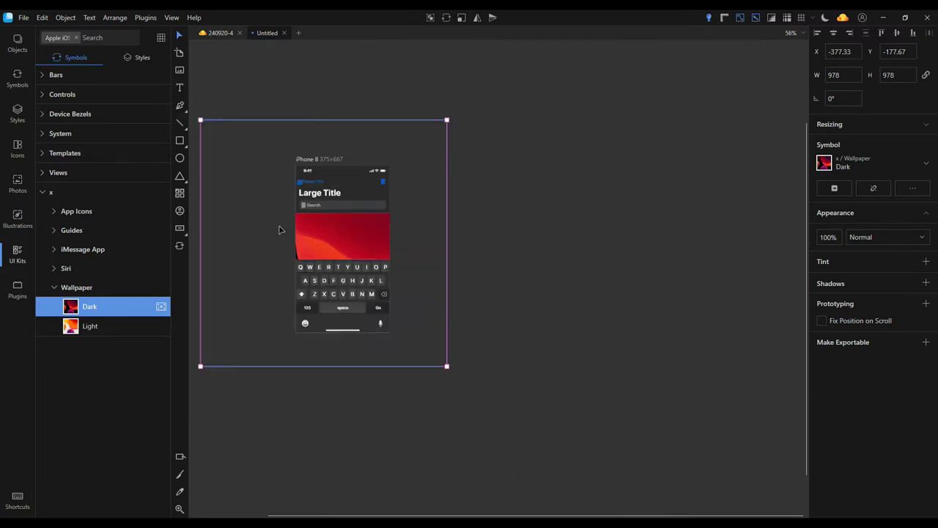
drag(212, 279, 293, 278)
drag(423, 241, 377, 247)
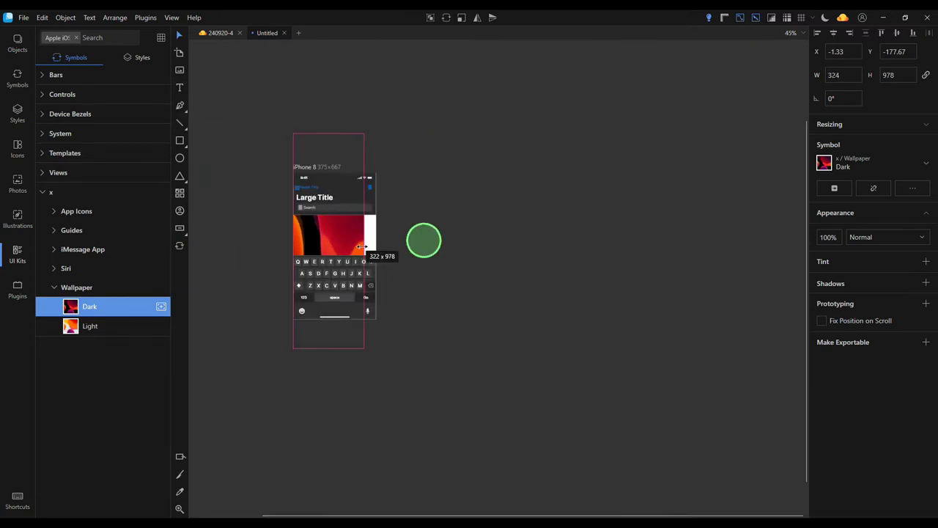
drag(335, 133, 335, 174)
drag(335, 348, 332, 332)
click(455, 315)
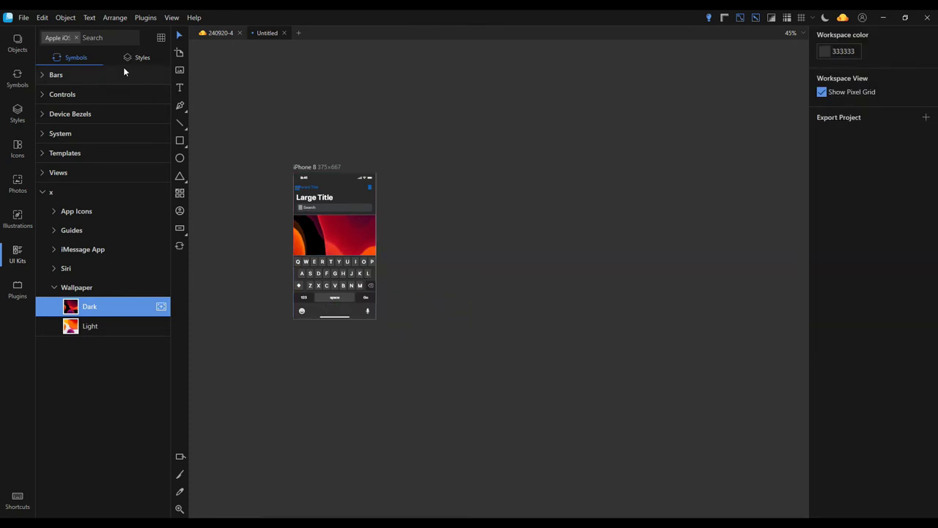
click(46, 192)
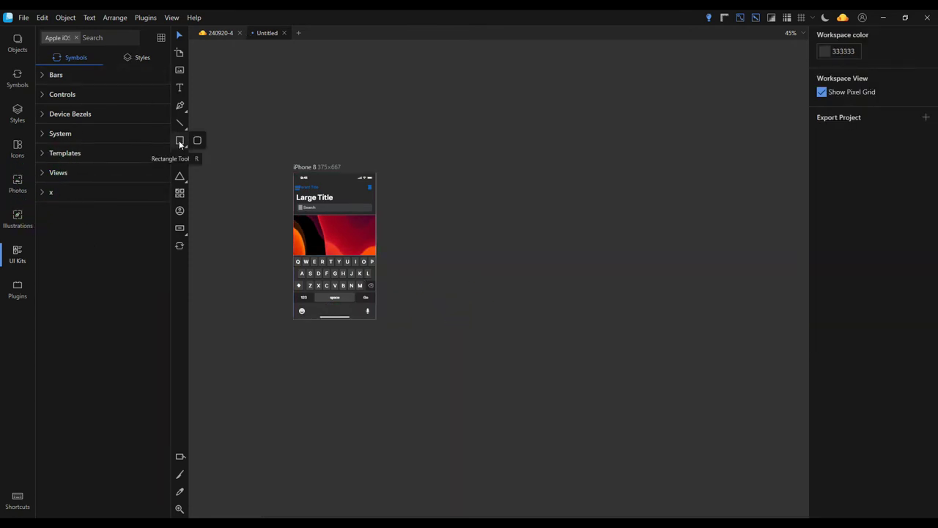
Draw a rectangle over the wallpaper with 49% fill opacity
click(179, 141)
scroll(327, 227, up, 5)
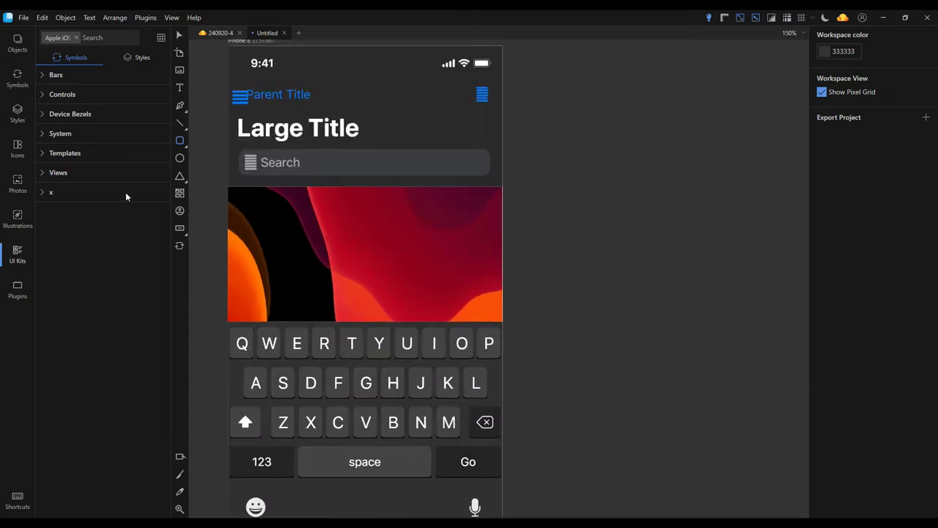
drag(233, 190, 496, 320)
click(833, 255)
drag(769, 356, 751, 355)
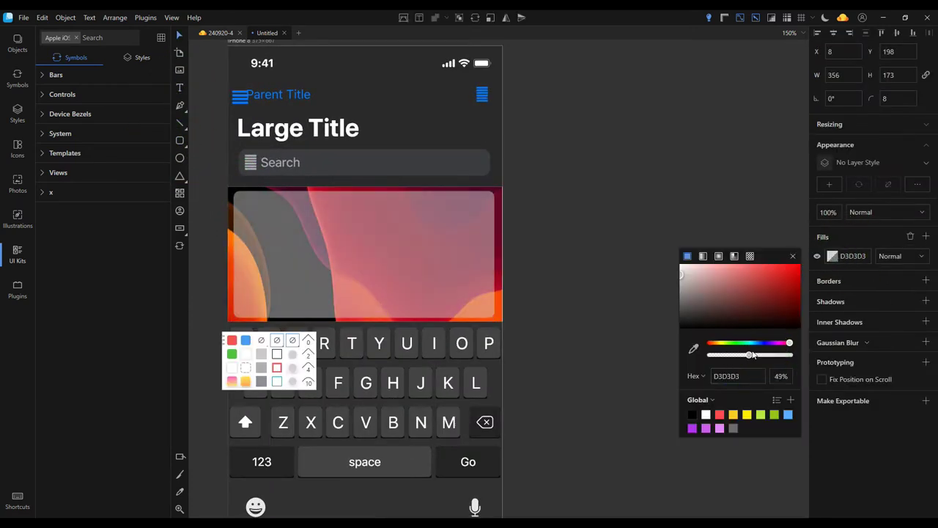
Fill the box with sample paragraph text from Data > Text > Paragraph
click(402, 257)
click(455, 17)
mouse_move(438, 85)
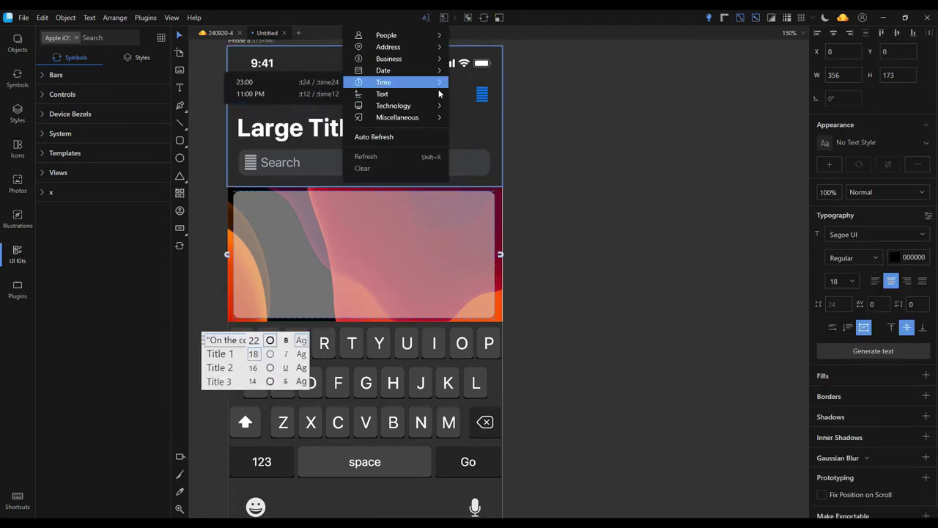
mouse_move(411, 94)
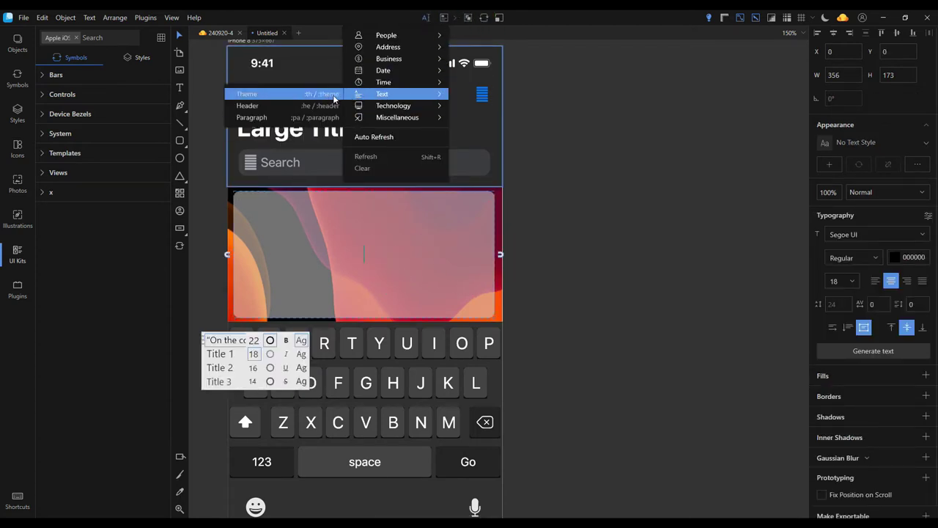
click(318, 117)
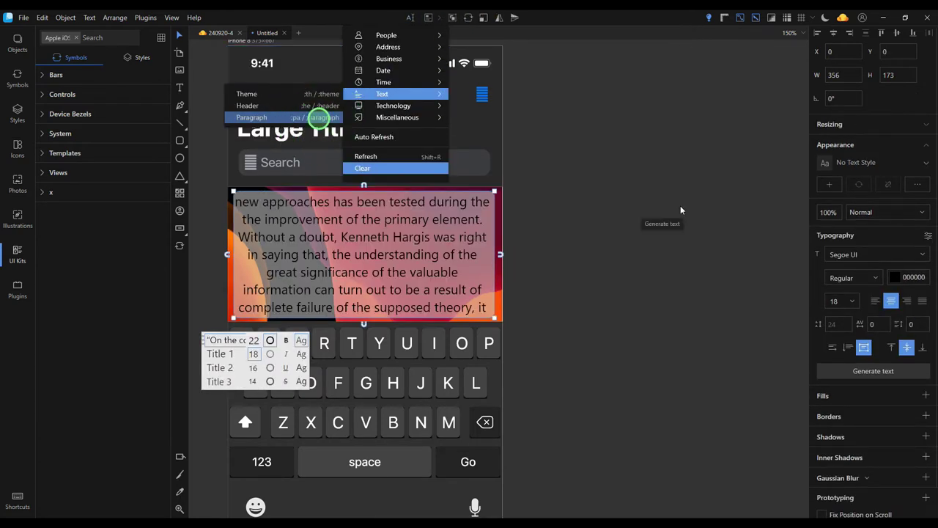
click(573, 185)
scroll(627, 270, down, 5)
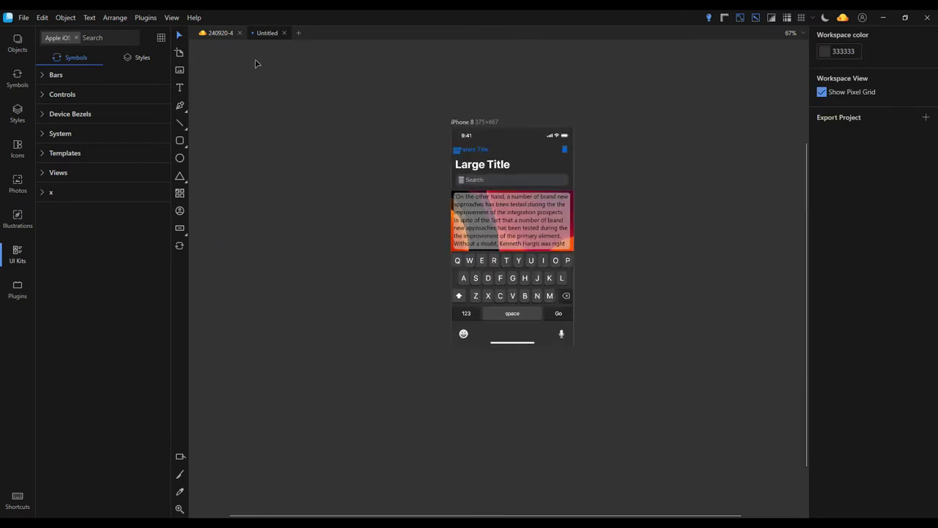
Rename the Untitled document tab to test_screen
right_click(261, 33)
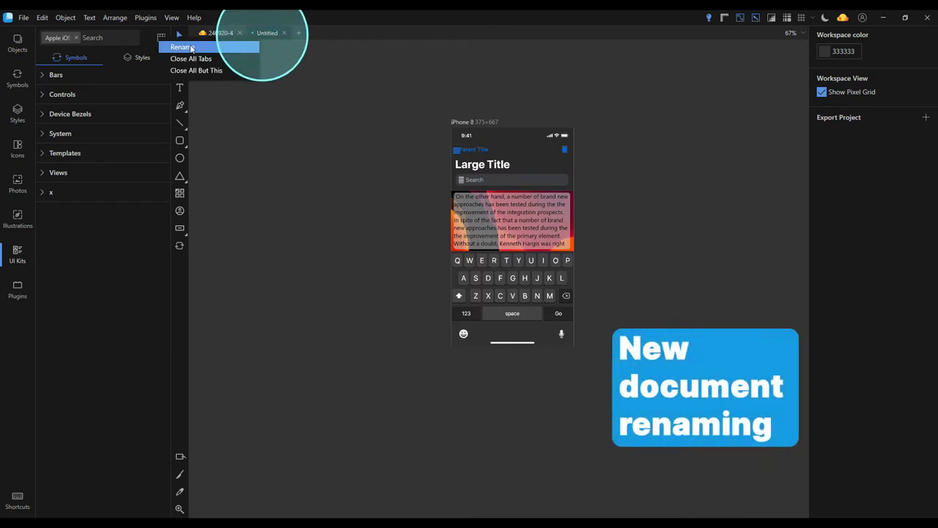
click(190, 48)
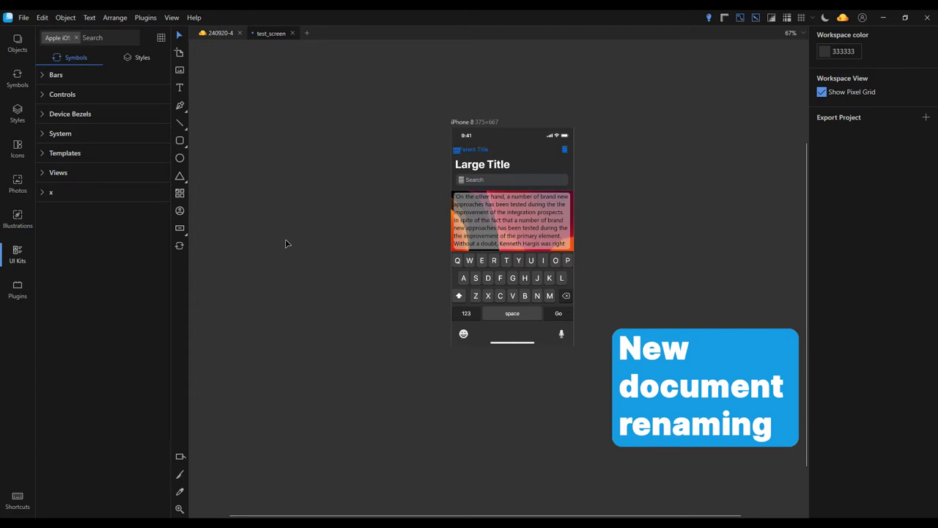
click(679, 114)
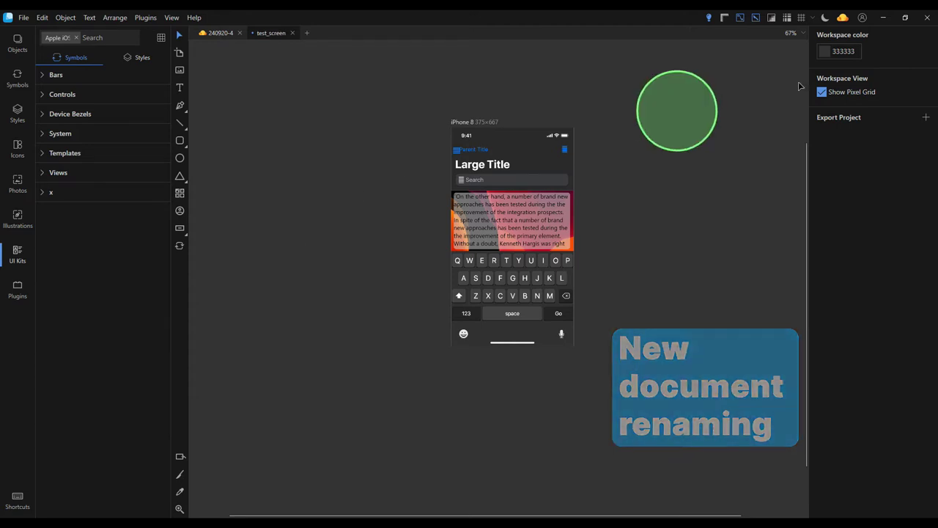
Upload test_screen to Sketch Cloud and close the 240920-4 document
click(842, 18)
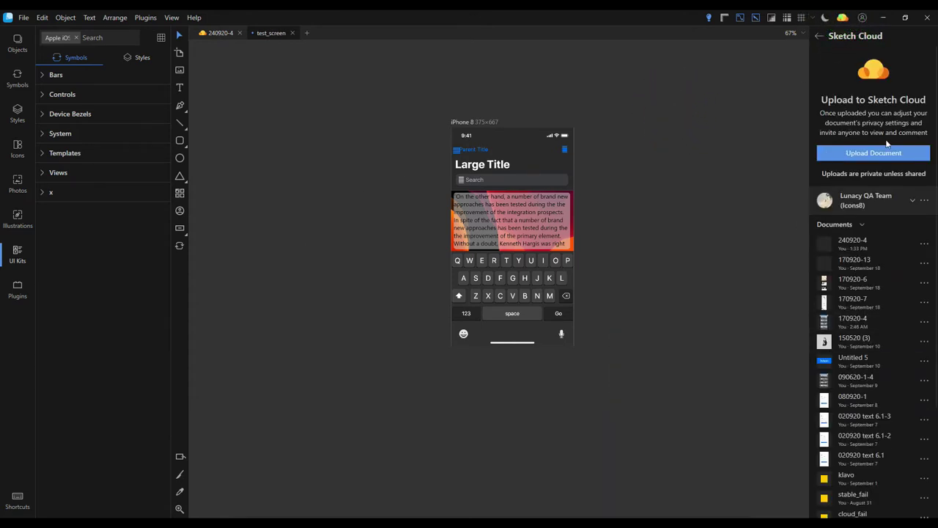
click(889, 154)
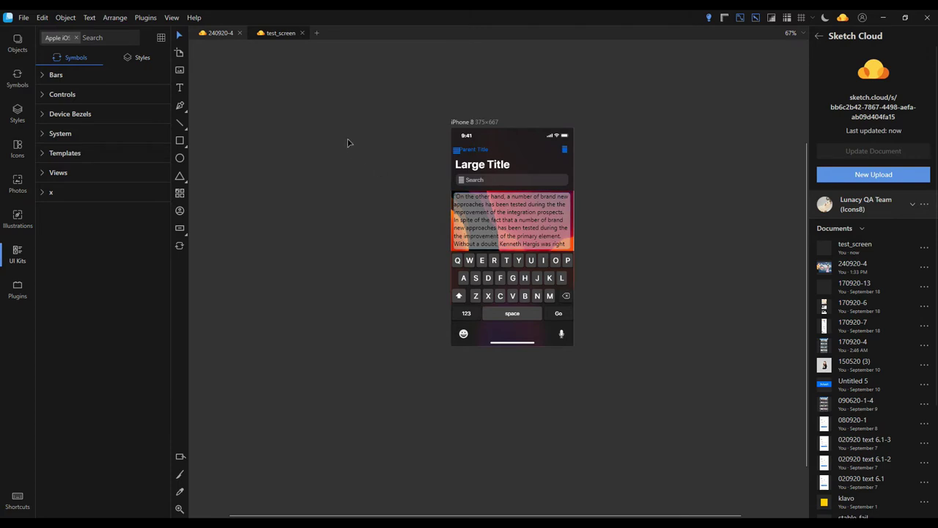
click(240, 33)
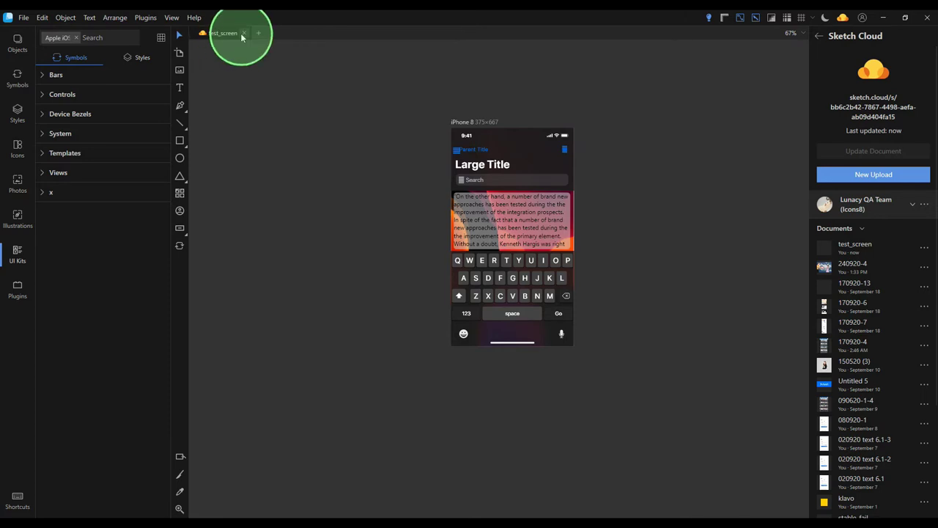
Close test_screen and switch the Sketch Cloud panel to the Test zone team
click(240, 33)
click(914, 200)
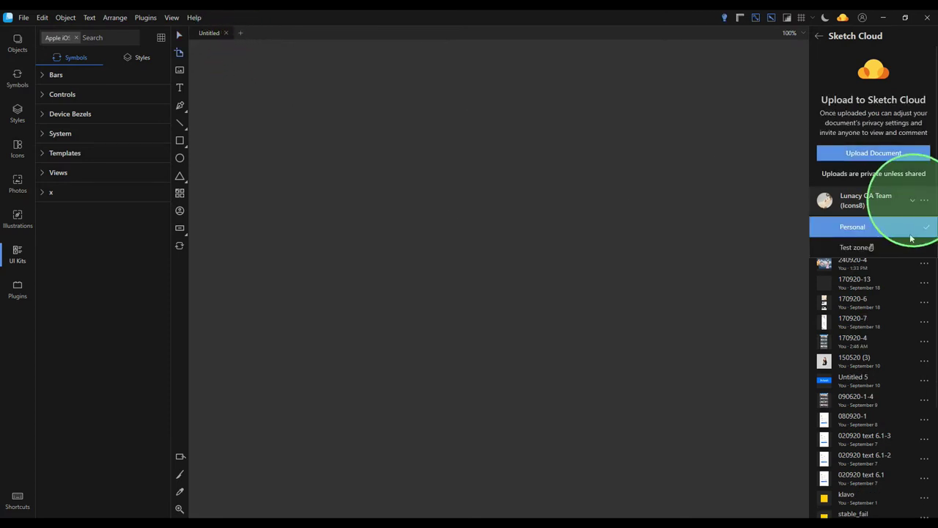
click(858, 245)
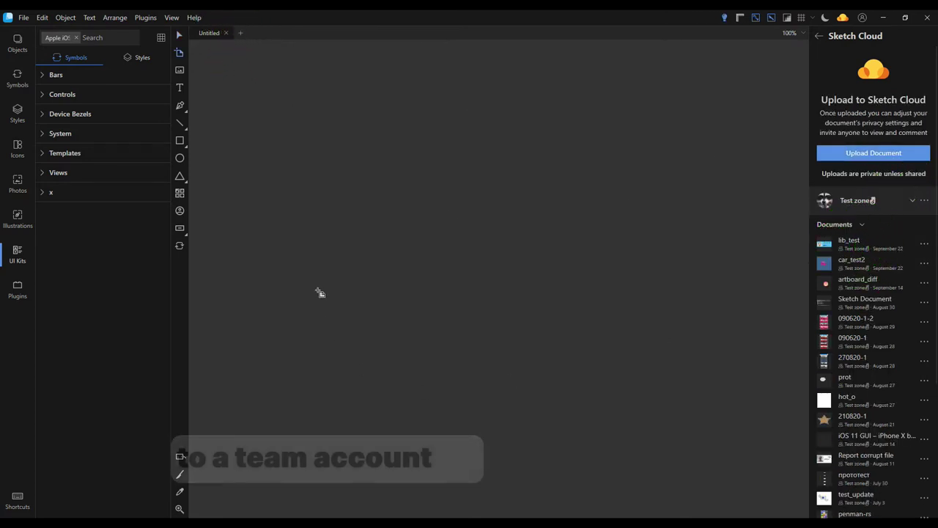
Open selection_test from the tests folder and upload it to Sketch Cloud
click(236, 32)
click(193, 60)
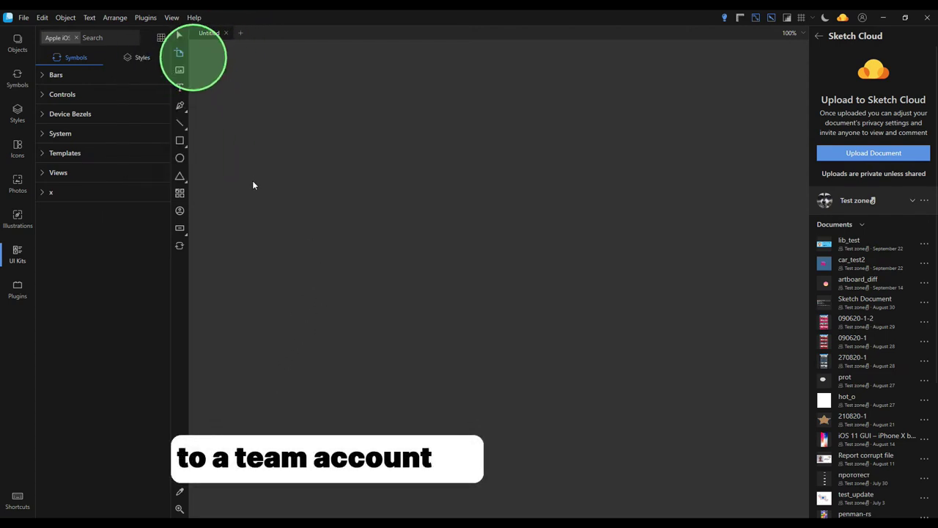
scroll(46, 161, up, 5)
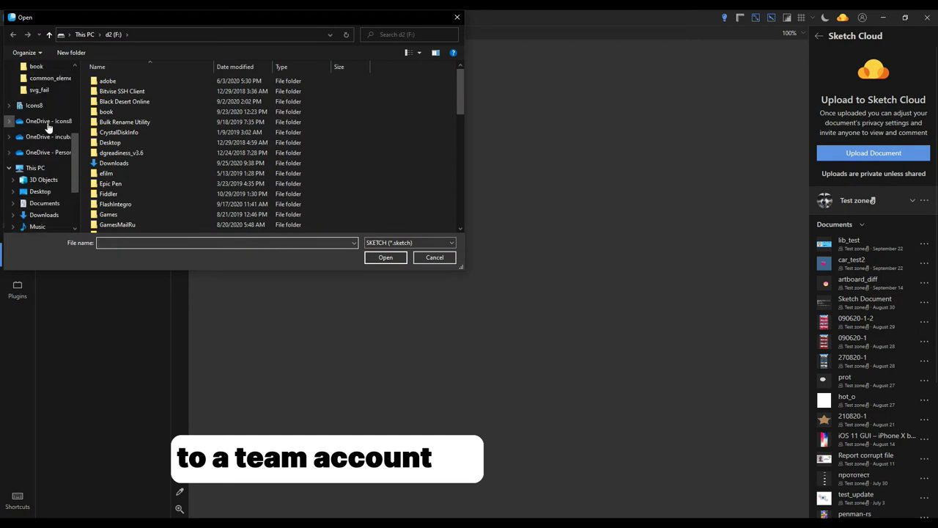
click(35, 113)
scroll(227, 170, down, 3)
scroll(228, 170, up, 1)
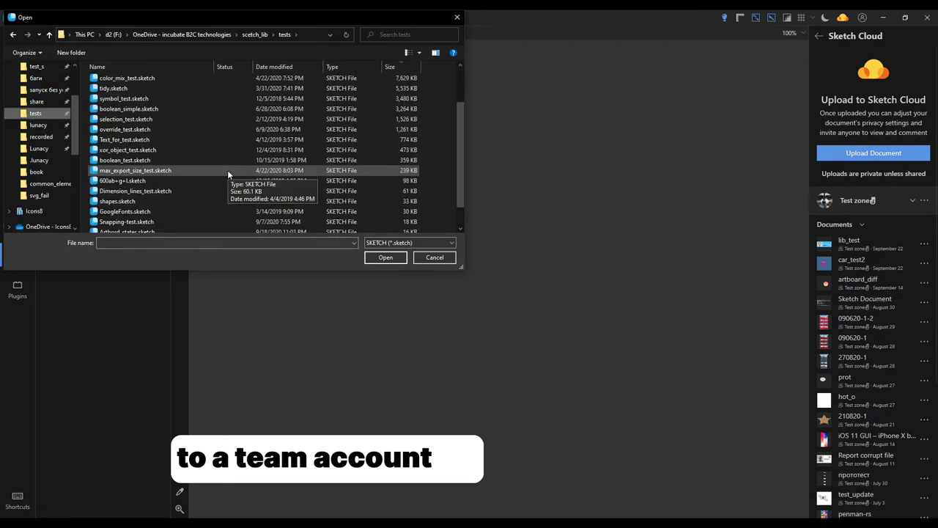
double_click(162, 110)
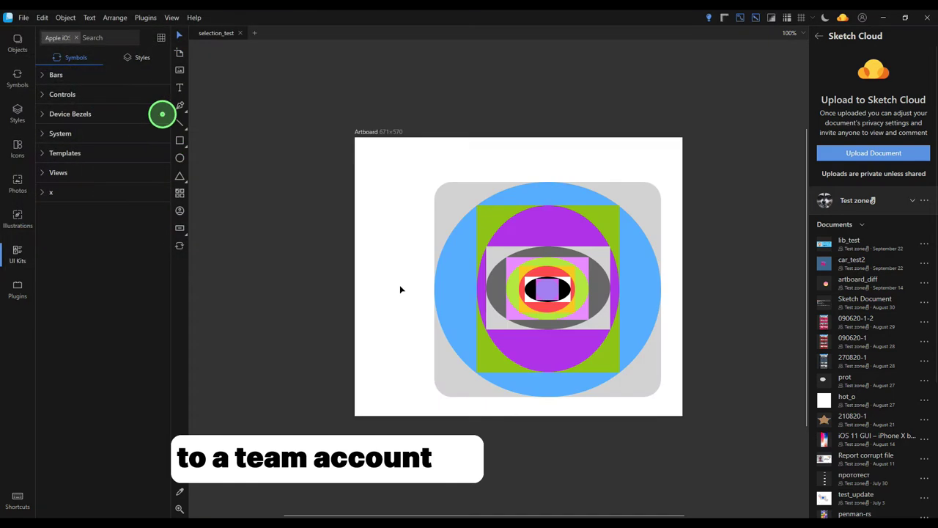
click(907, 155)
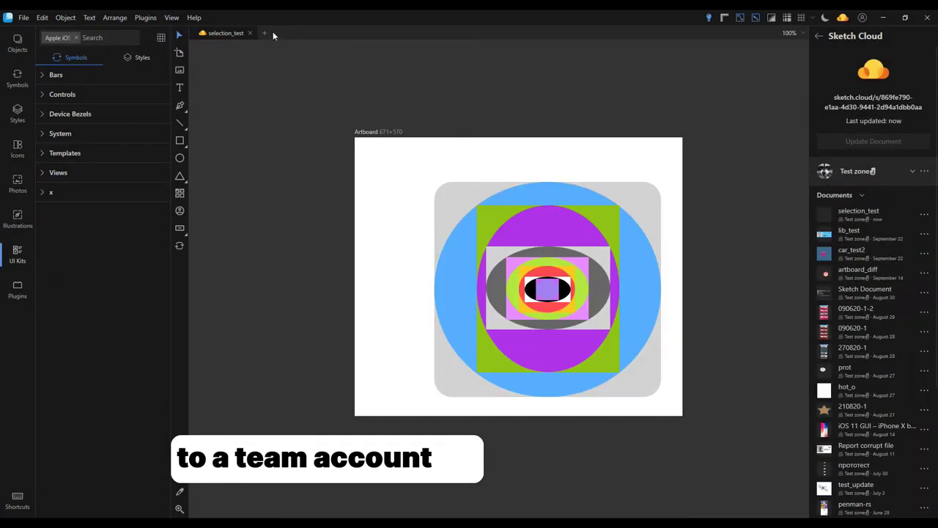
click(265, 33)
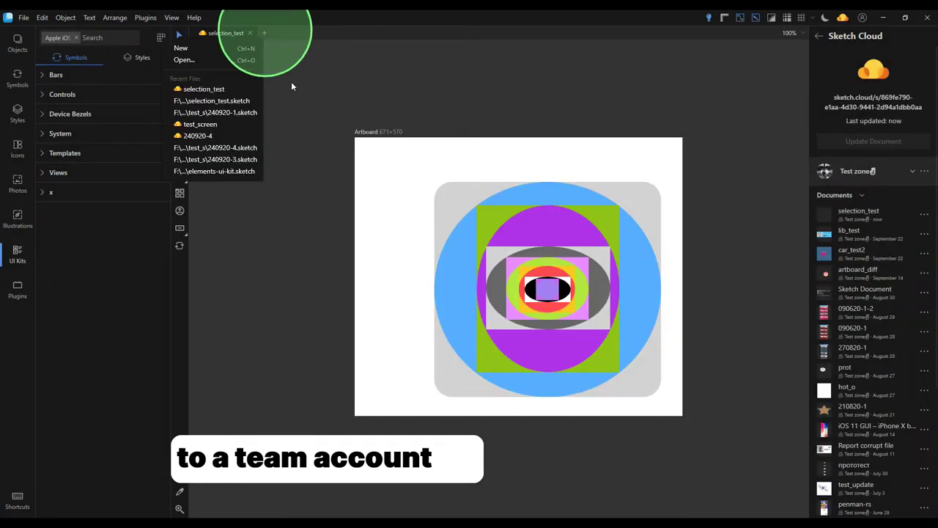
Start a new document and draw an artboard set to the iWatch 44mm preset
click(225, 48)
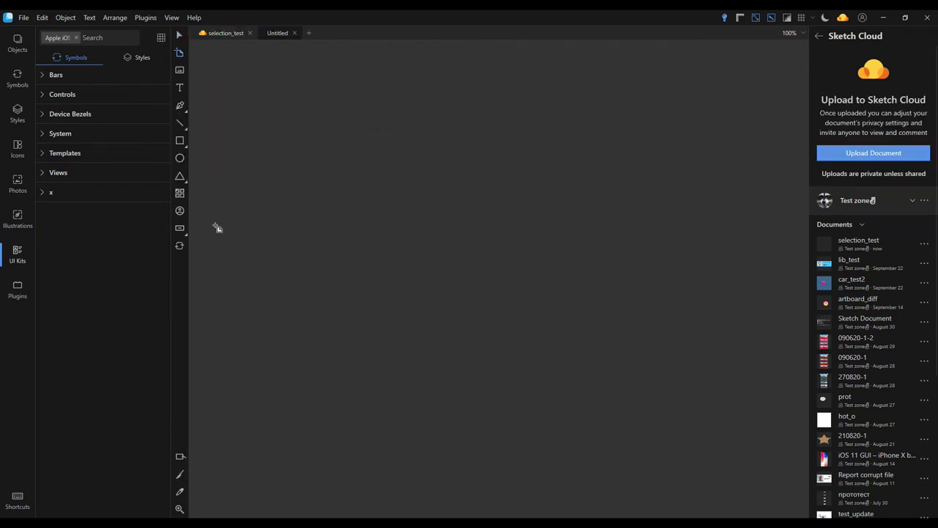
drag(357, 161, 423, 231)
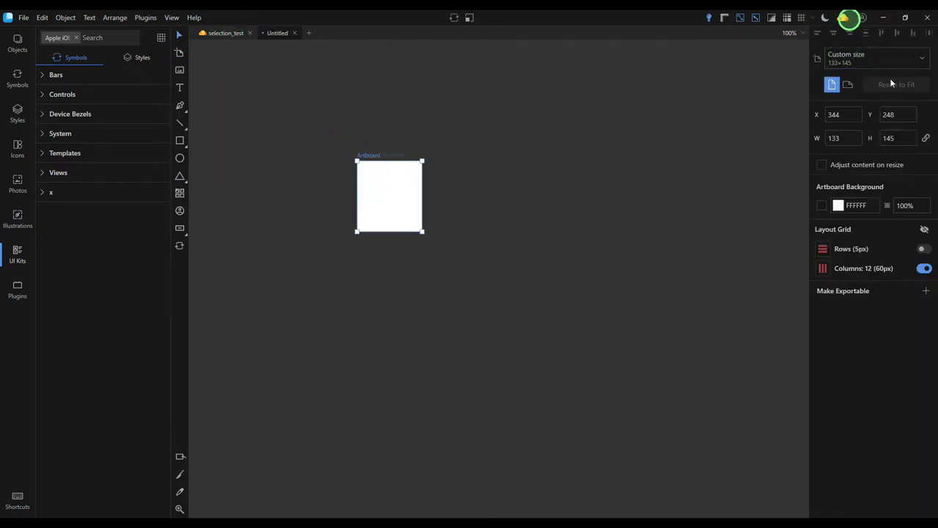
click(878, 59)
click(857, 309)
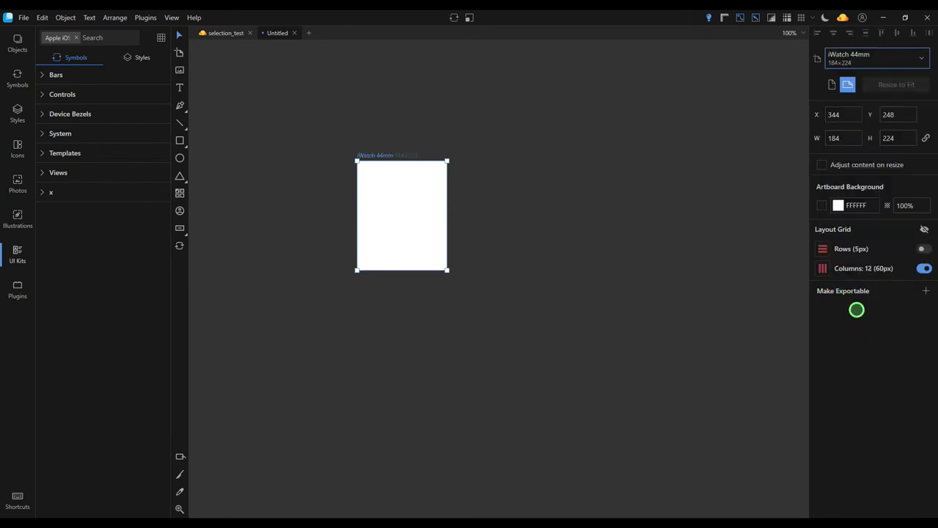
Place the Series 4 40mm Apple Watch symbol, set its width to 184, and move it beside the artboard
click(77, 37)
click(101, 259)
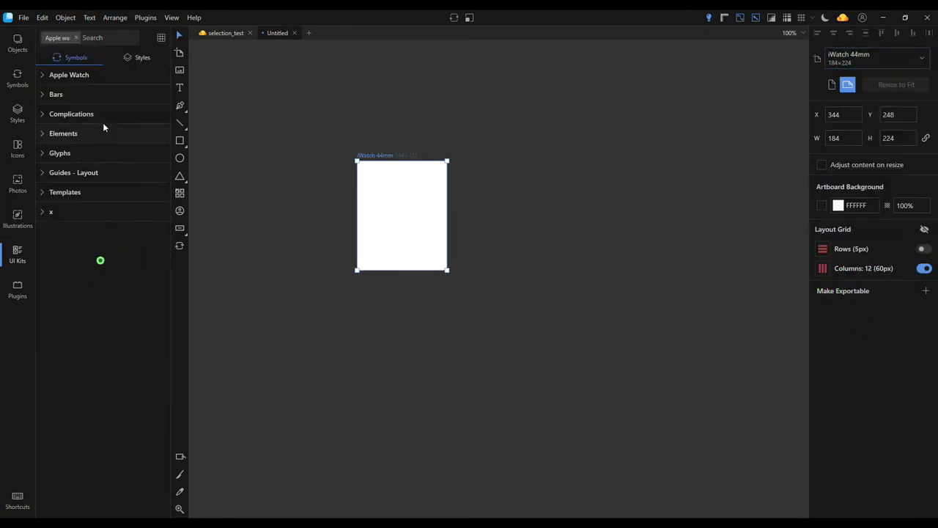
click(43, 76)
drag(110, 132, 504, 355)
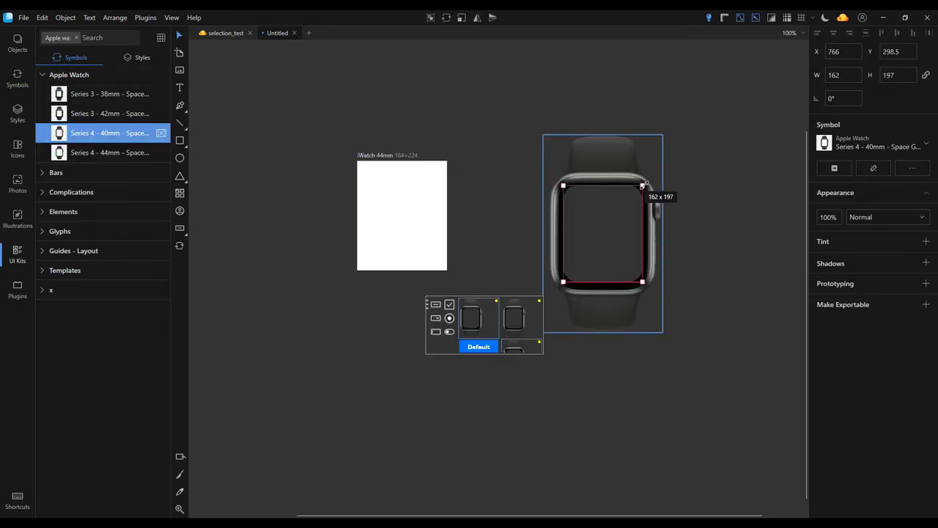
click(847, 77)
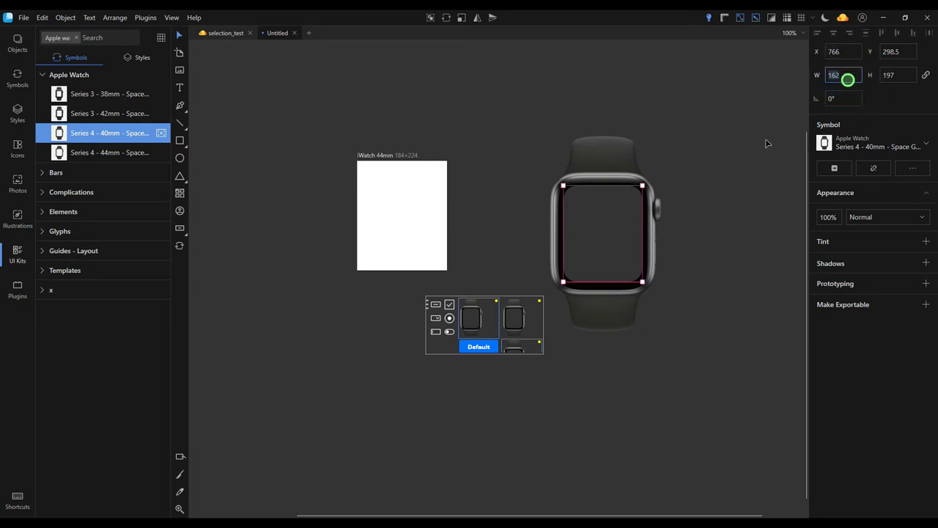
text(184)
key(Return)
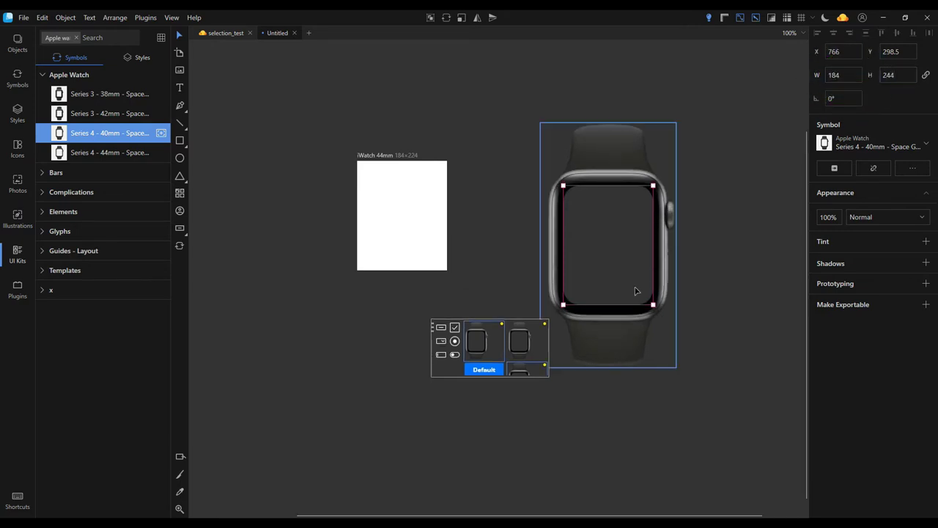
drag(638, 291, 576, 279)
click(43, 74)
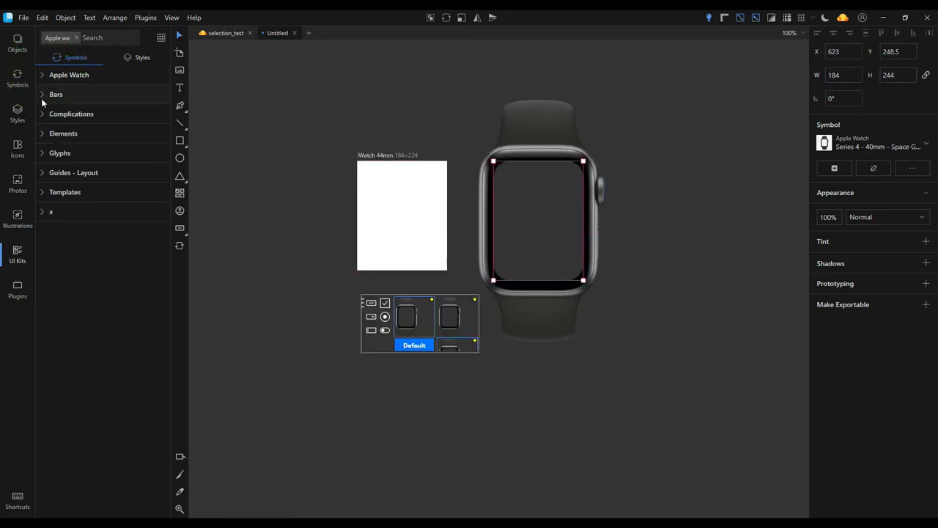
Place the 4-item menu symbol from Elements > Menus onto the iWatch 44mm artboard
click(42, 134)
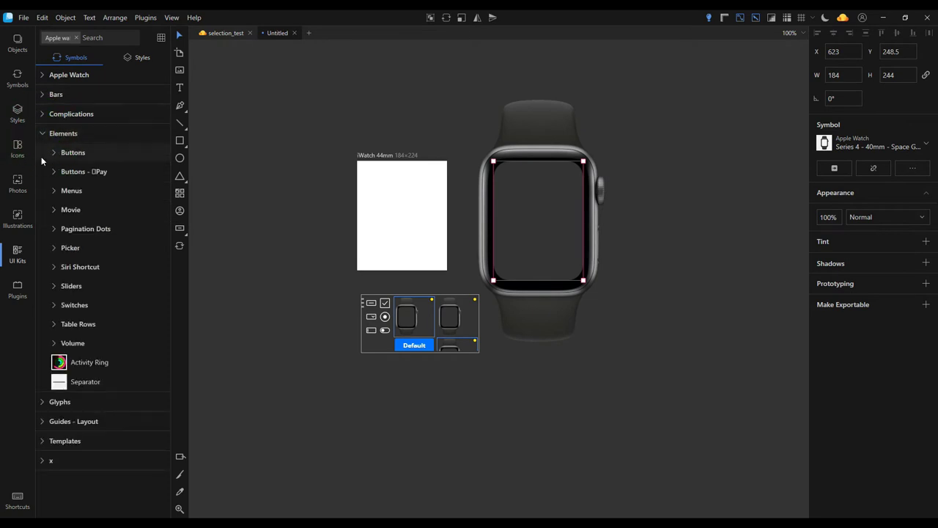
click(54, 190)
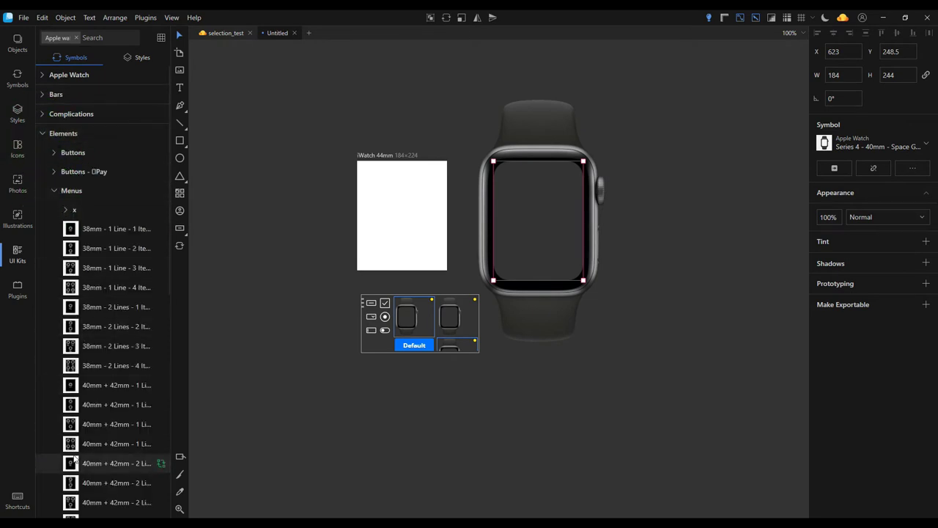
scroll(117, 392, down, 4)
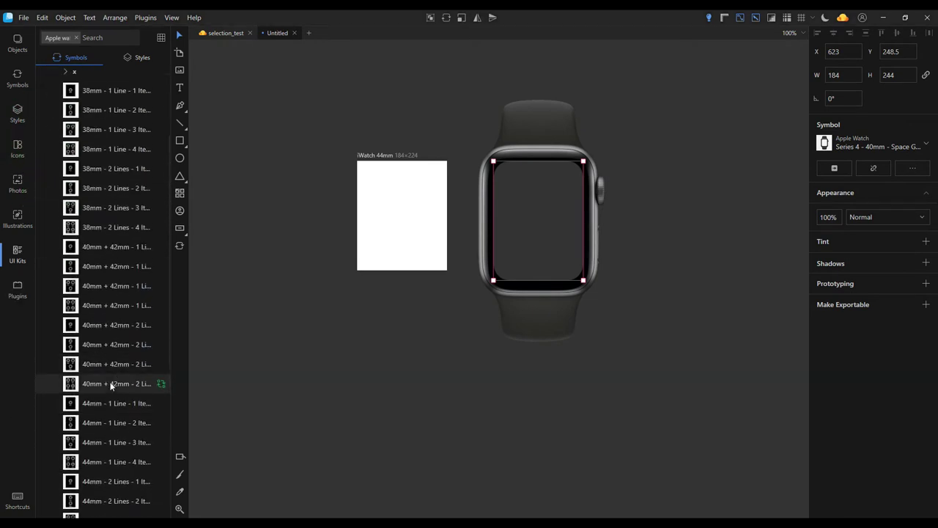
scroll(111, 386, down, 5)
mouse_move(76, 352)
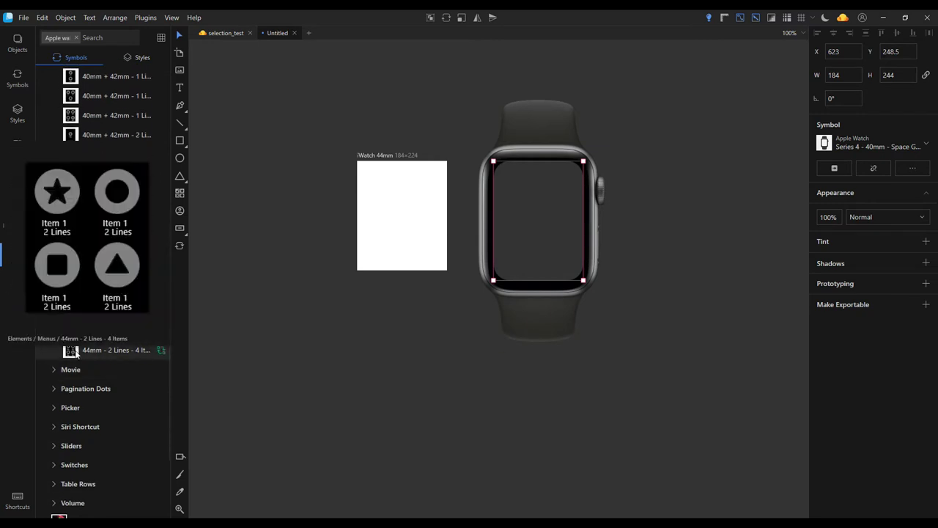
drag(76, 351, 393, 158)
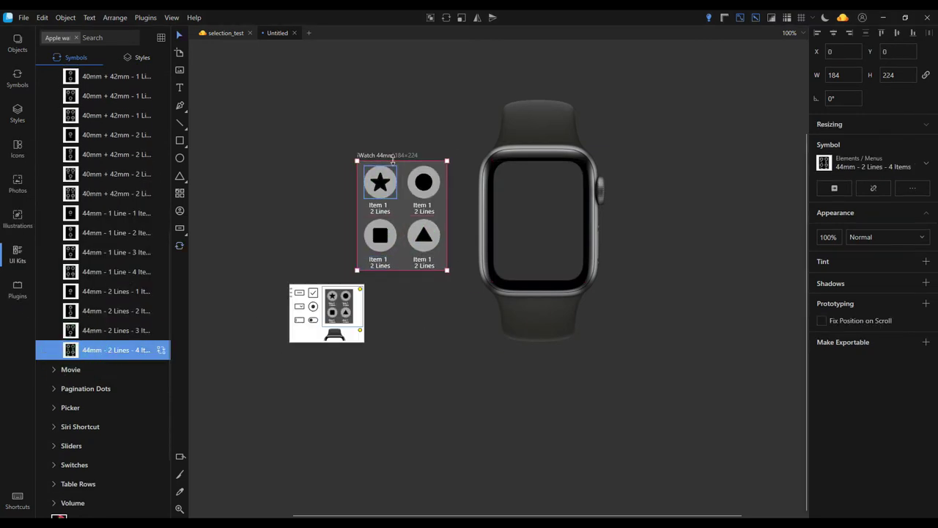
Replace the star button with Activity Ring and the circle button with a volume control
double_click(389, 184)
click(926, 144)
mouse_move(856, 297)
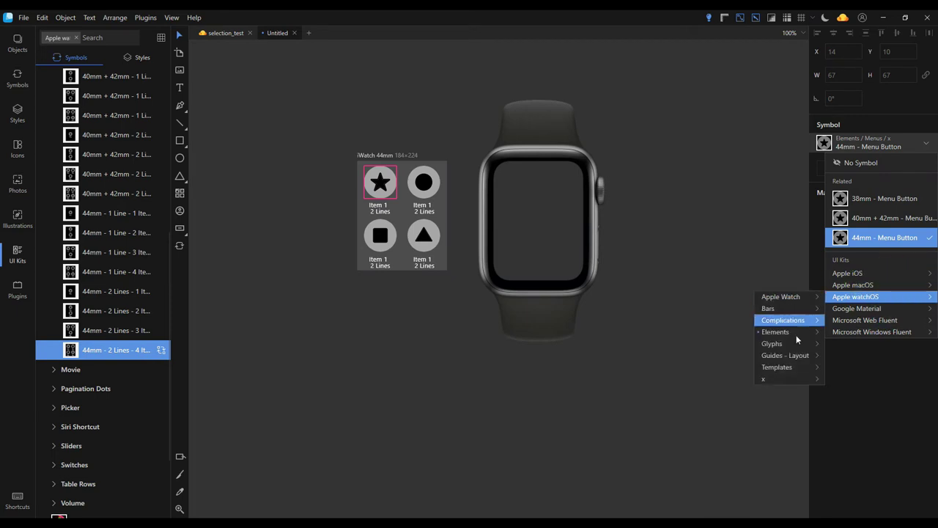
mouse_move(777, 334)
mouse_move(697, 333)
mouse_move(652, 368)
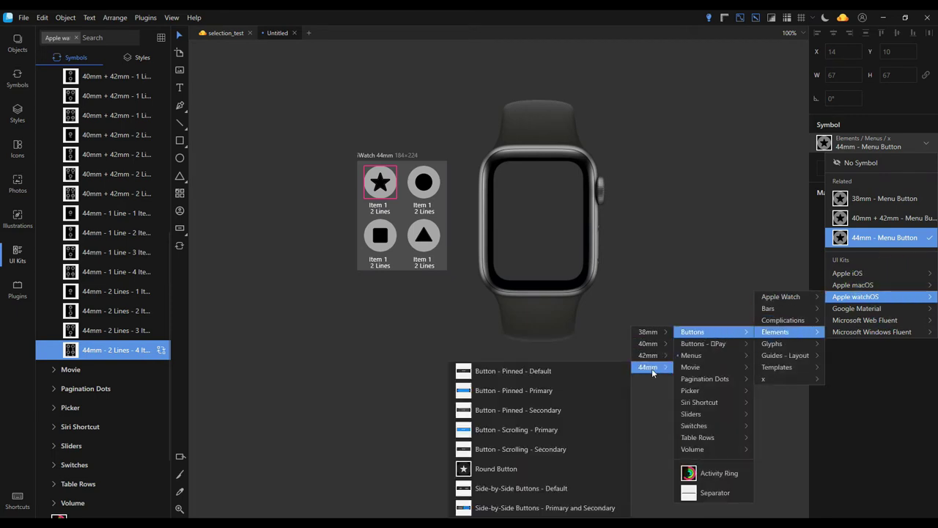
click(715, 473)
key(Tab)
click(925, 147)
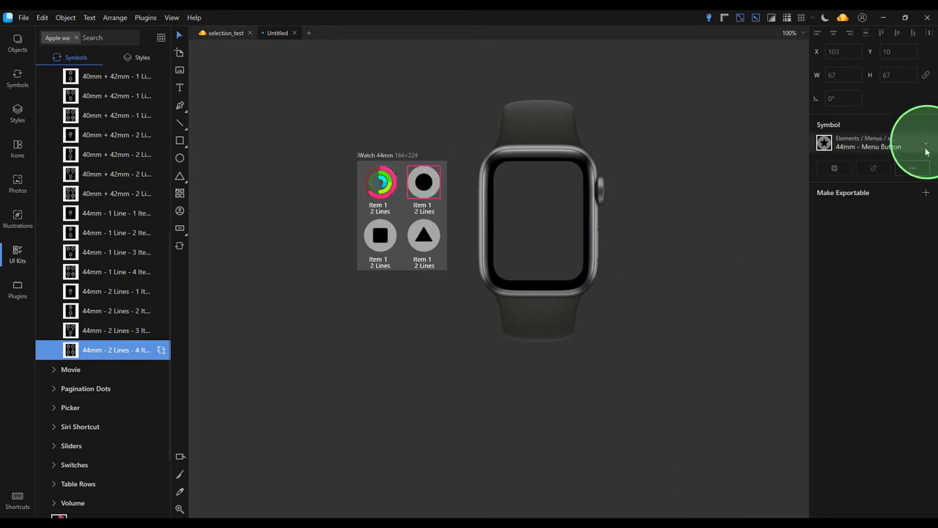
mouse_move(856, 296)
mouse_move(777, 332)
mouse_move(726, 335)
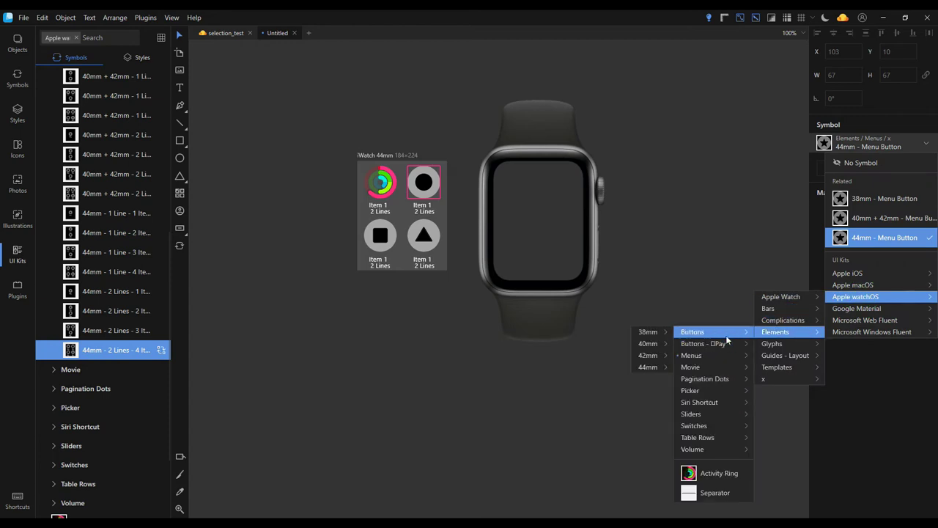
mouse_move(720, 438)
click(624, 444)
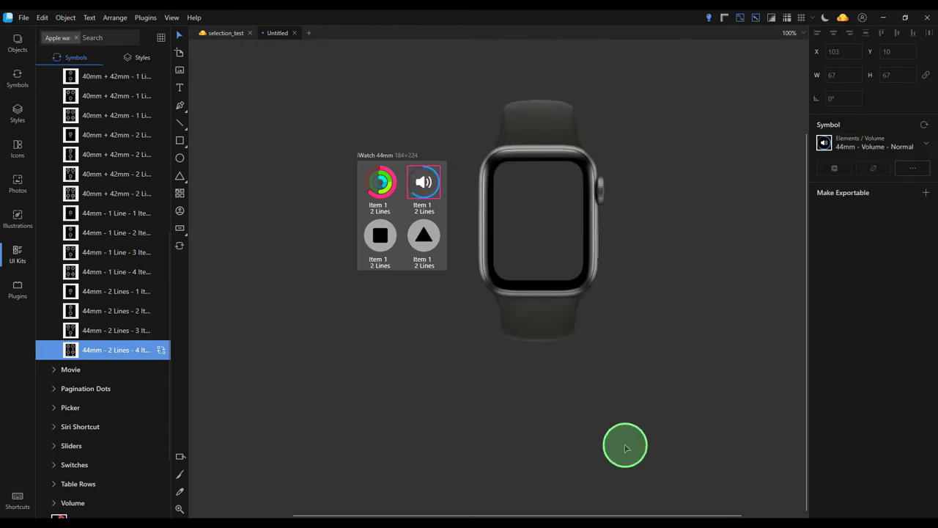
Swap the square button for the 44mm image complication and the triangle for a gauge complication
click(378, 236)
click(892, 138)
mouse_move(858, 296)
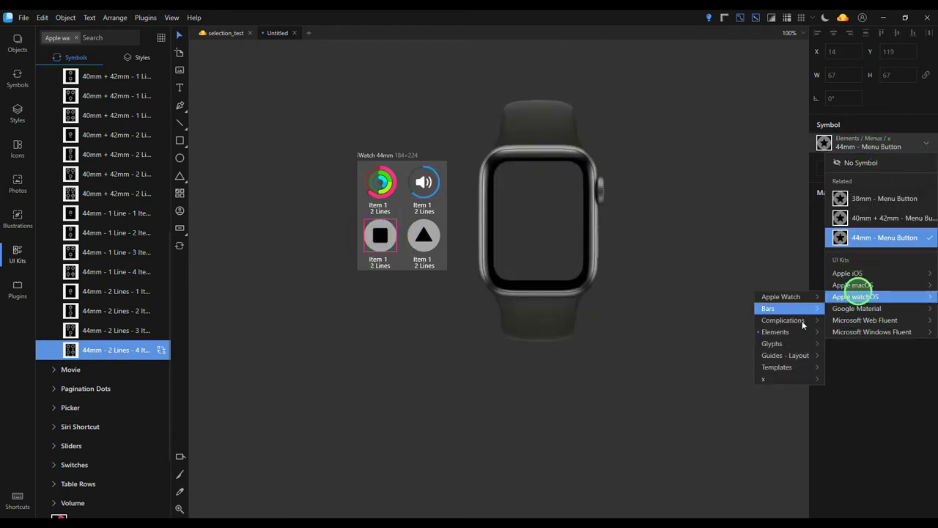
mouse_move(770, 322)
mouse_move(699, 320)
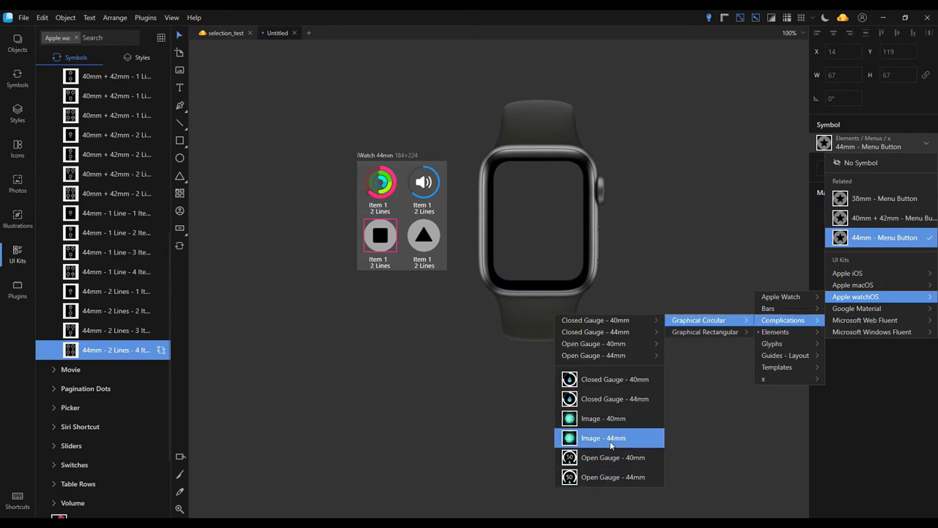
click(615, 436)
click(424, 236)
click(922, 145)
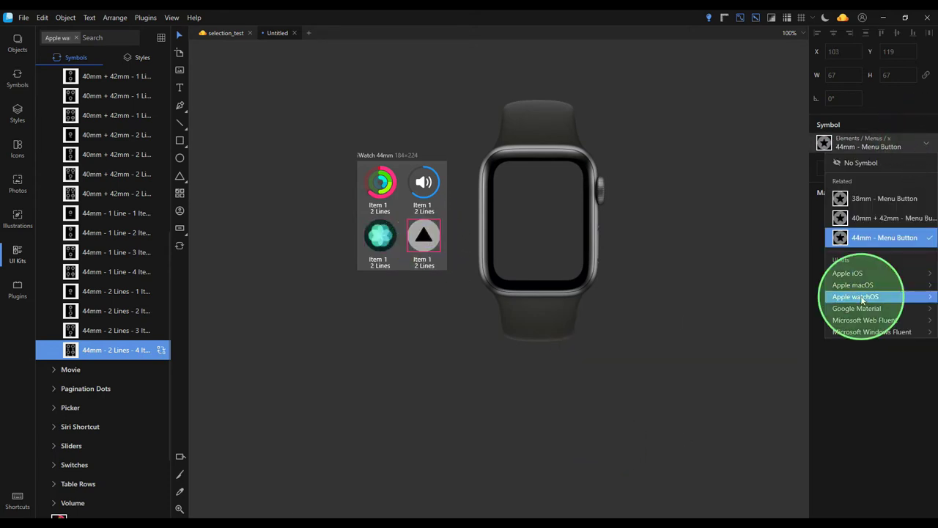
mouse_move(858, 296)
mouse_move(783, 321)
mouse_move(699, 321)
click(614, 399)
Move the Apple Watch mockup into the iWatch 44mm artboard, layer it on top, and show Sketch Cloud upload
click(323, 371)
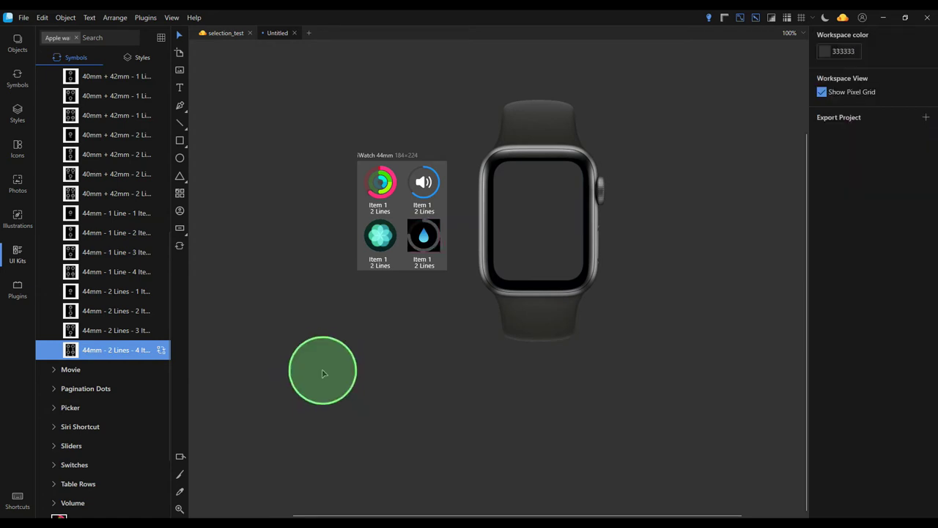
click(575, 151)
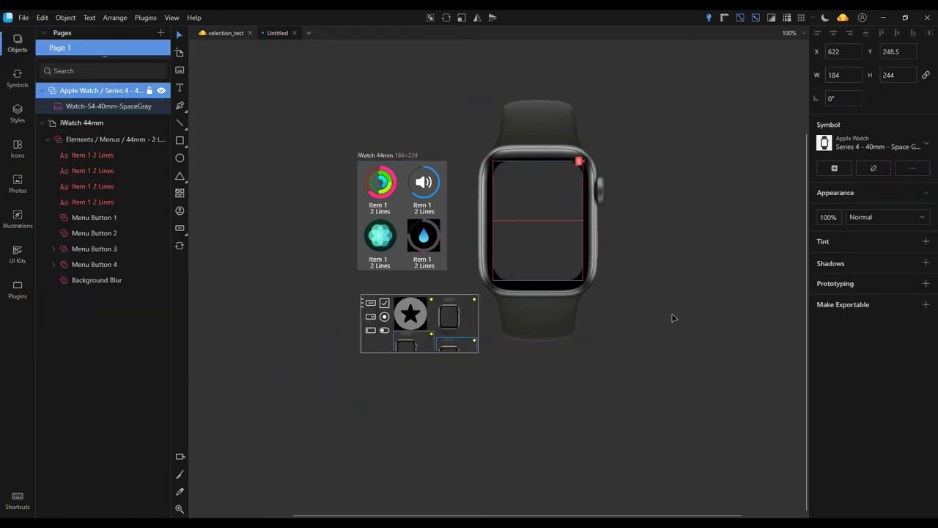
drag(550, 236, 405, 268)
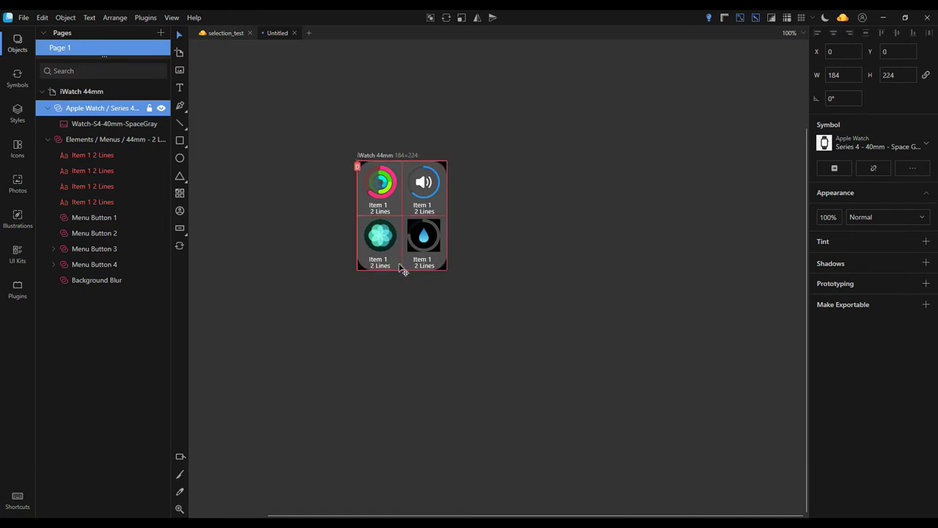
drag(76, 112, 75, 90)
click(649, 286)
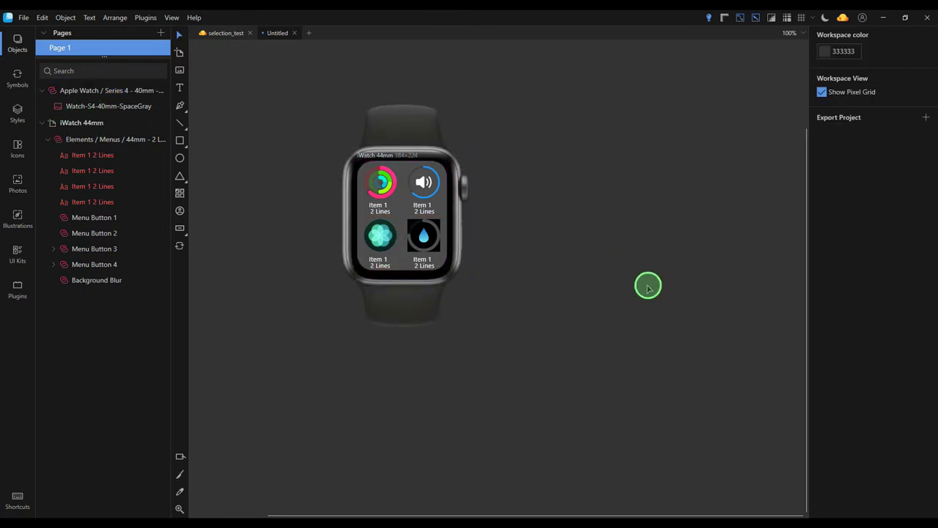
click(845, 19)
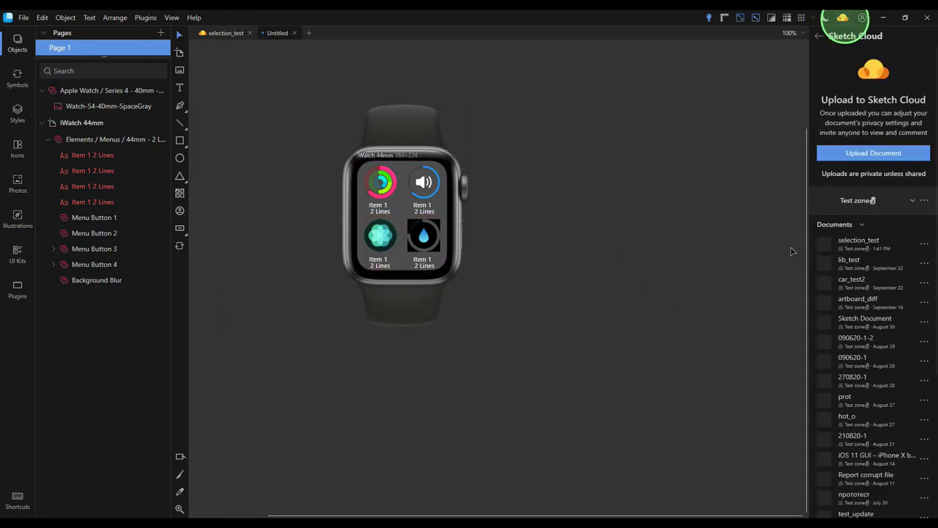
Rename the Untitled tab to like_app and send it up with Upload Document
right_click(269, 34)
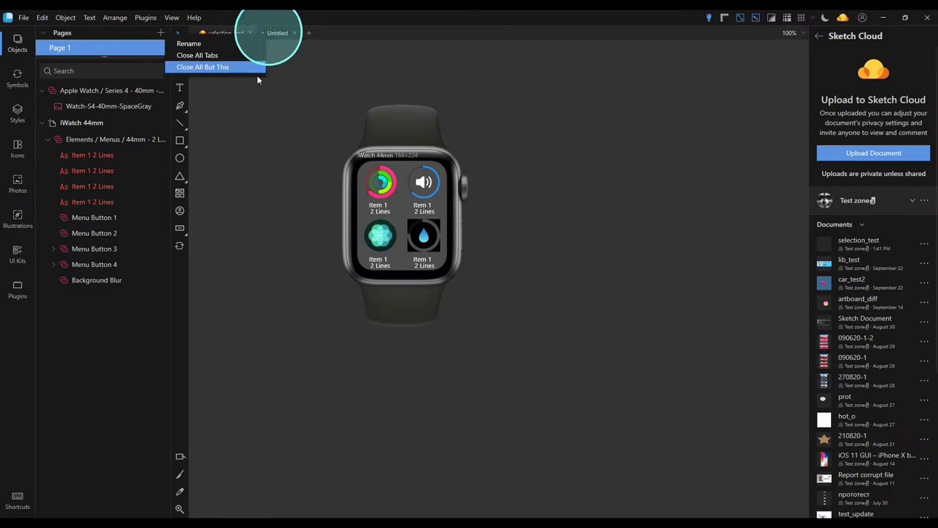
click(223, 45)
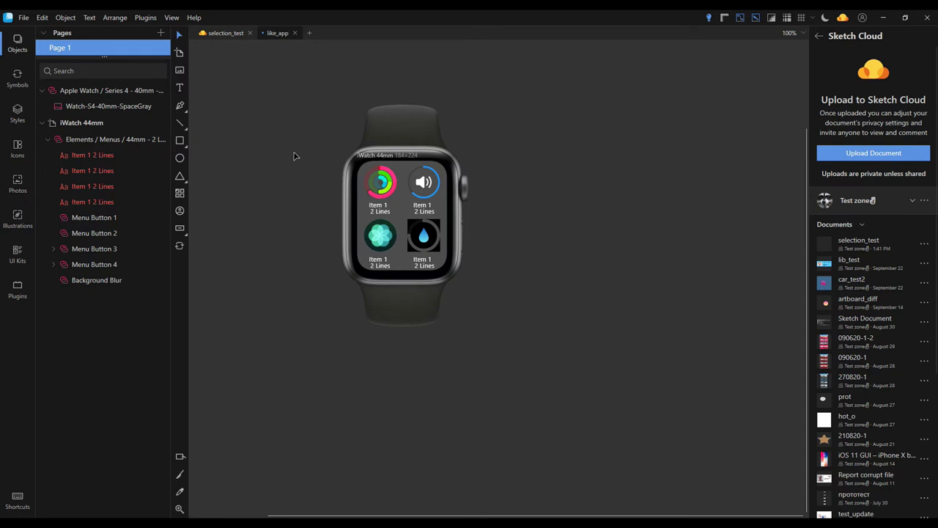
click(890, 152)
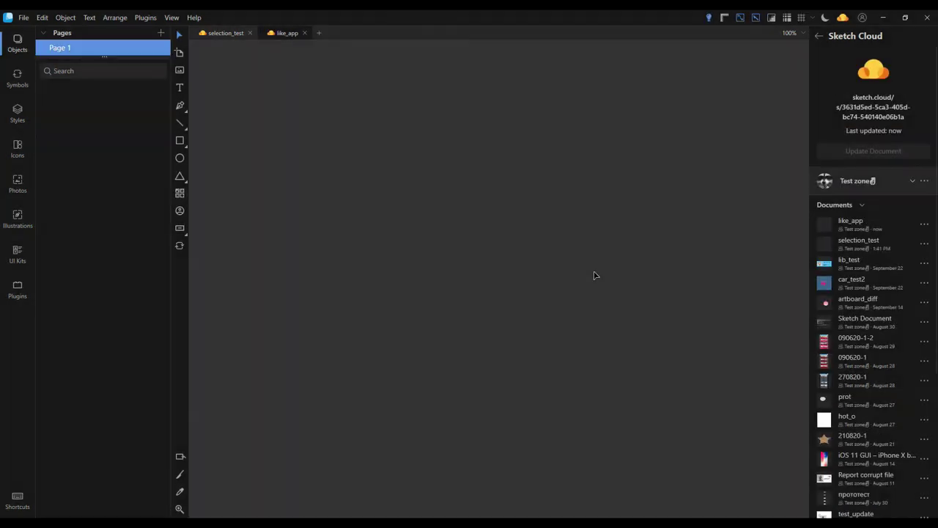
Change the like_app cloud document's name to like_watch in the Test zone list
click(925, 227)
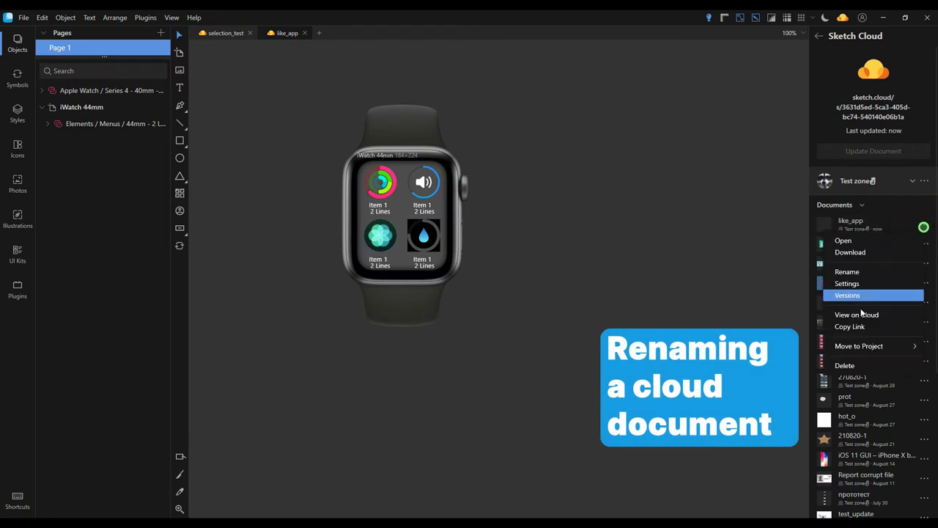
click(866, 272)
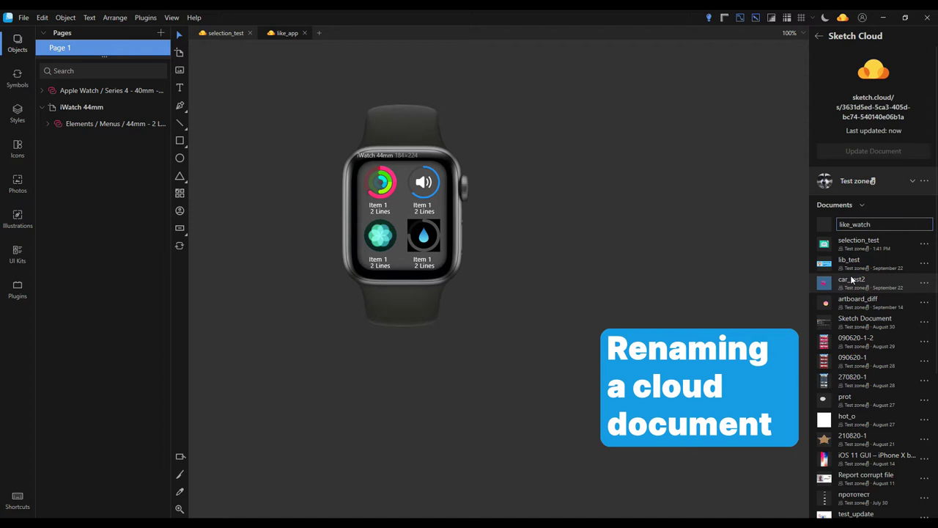
key(Return)
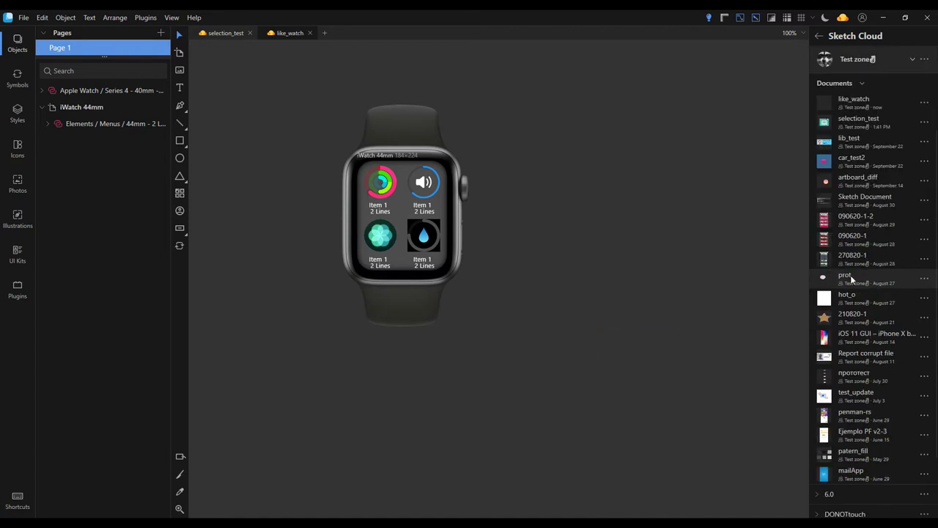
scroll(601, 291, up, 3)
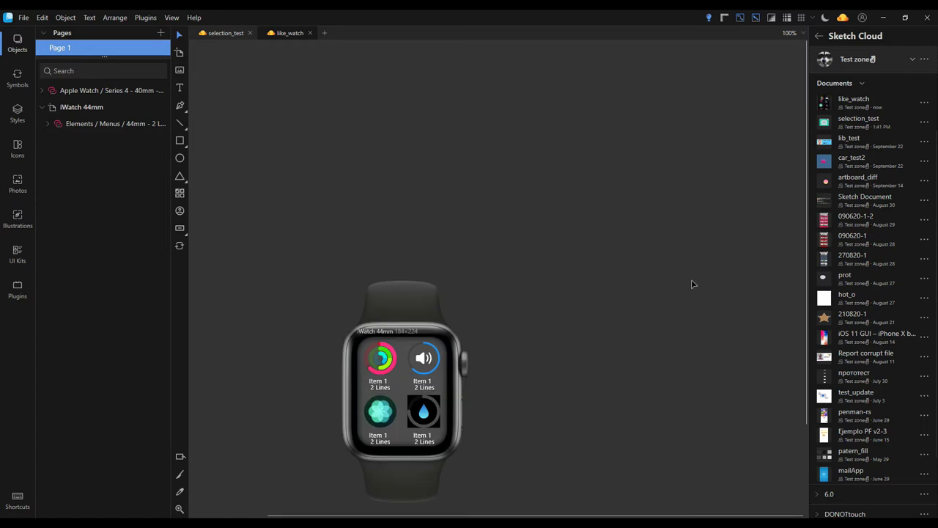
scroll(691, 284, down, 3)
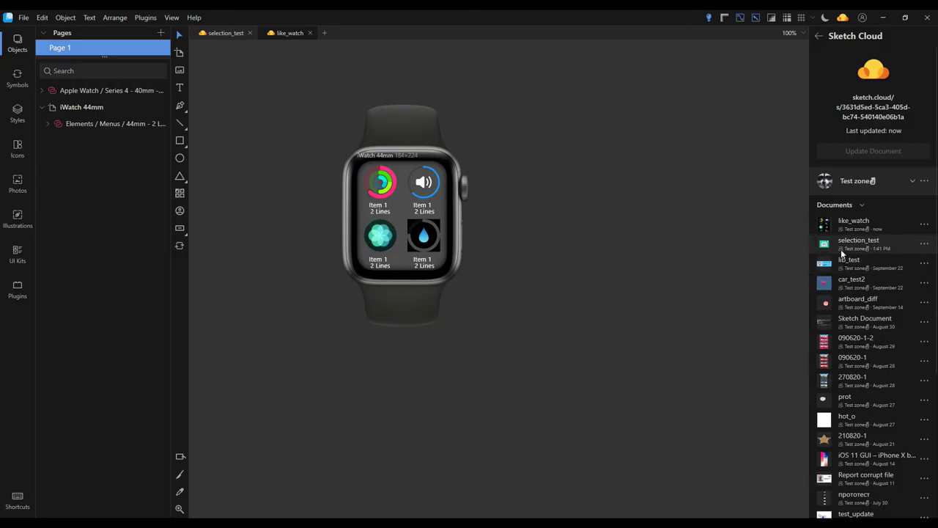
Remove selection_test from the Test zone cloud list, confirming with Delete Document
click(925, 245)
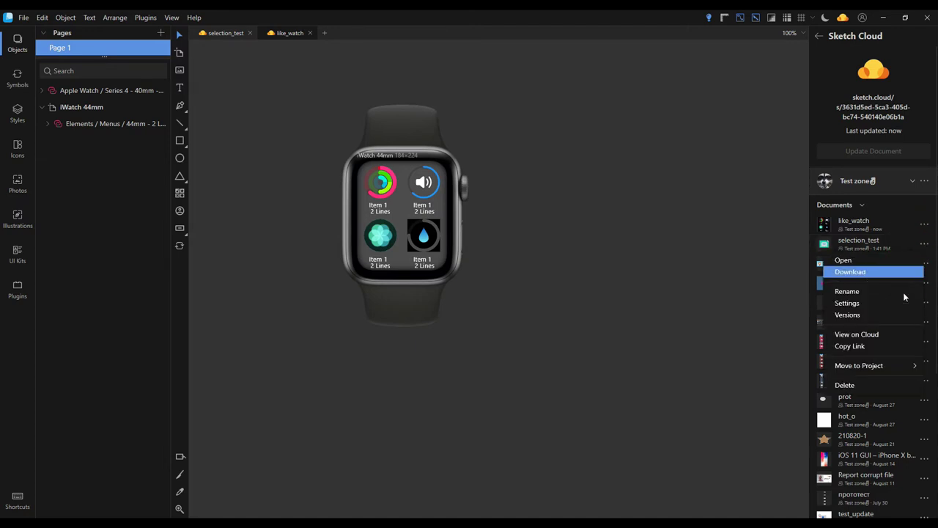
click(877, 386)
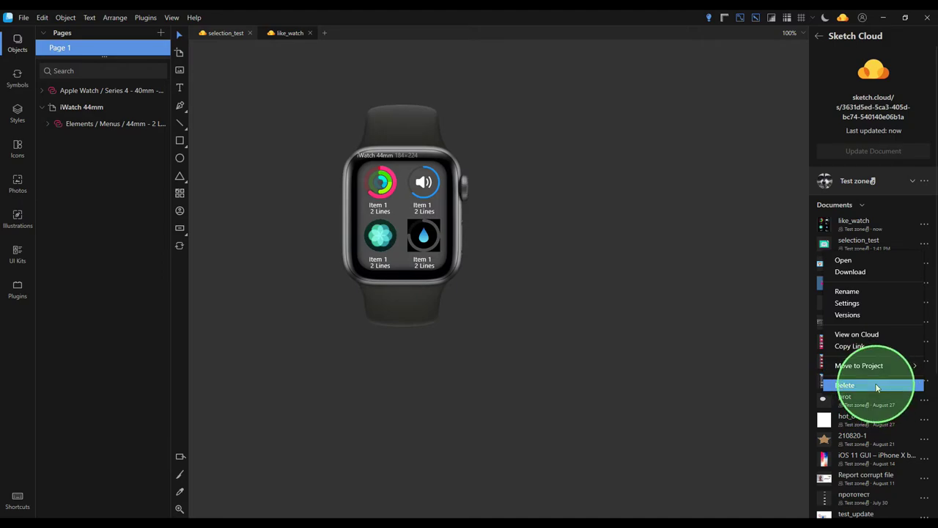
click(485, 294)
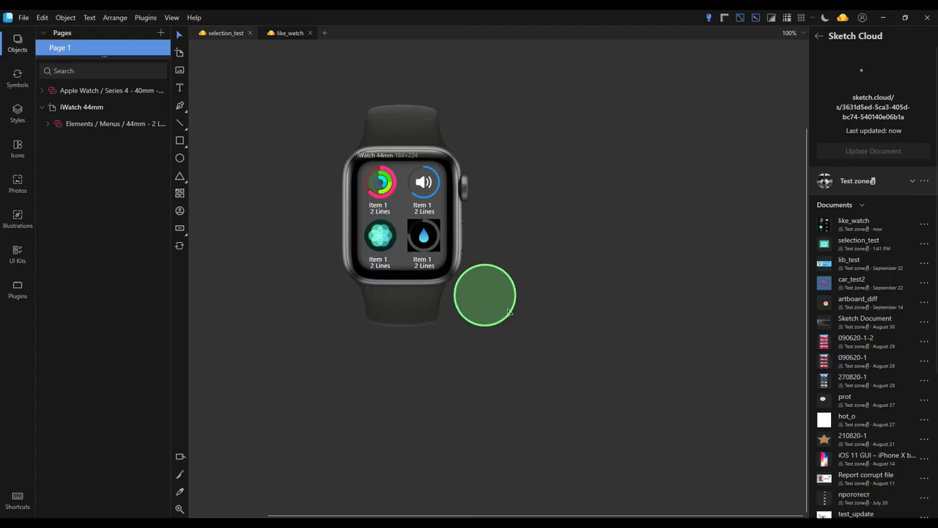
Switch the cloud panel to Lunacy QA Team and close the Untitled document
click(912, 182)
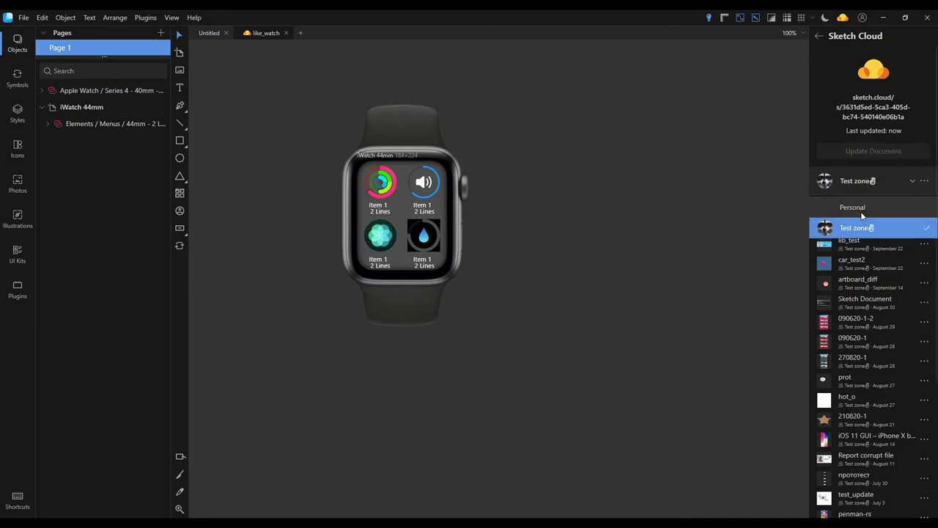
click(862, 213)
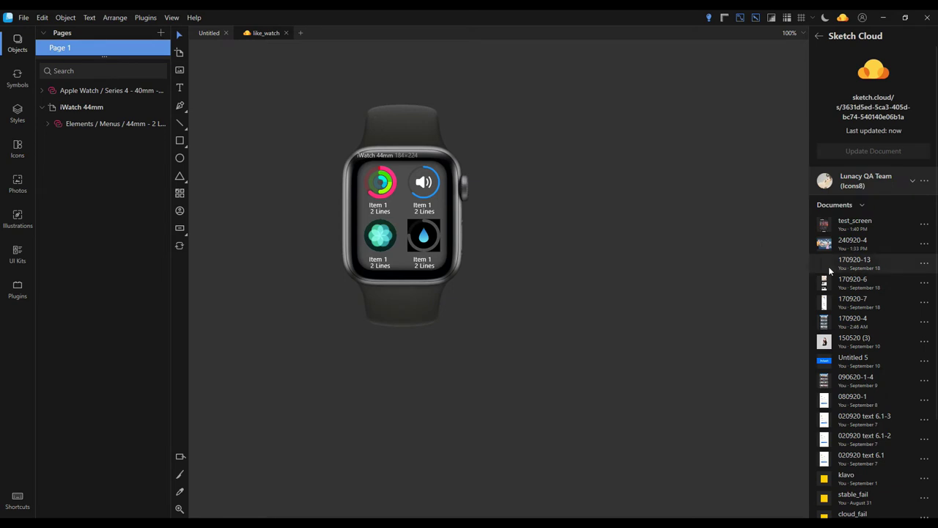
click(209, 33)
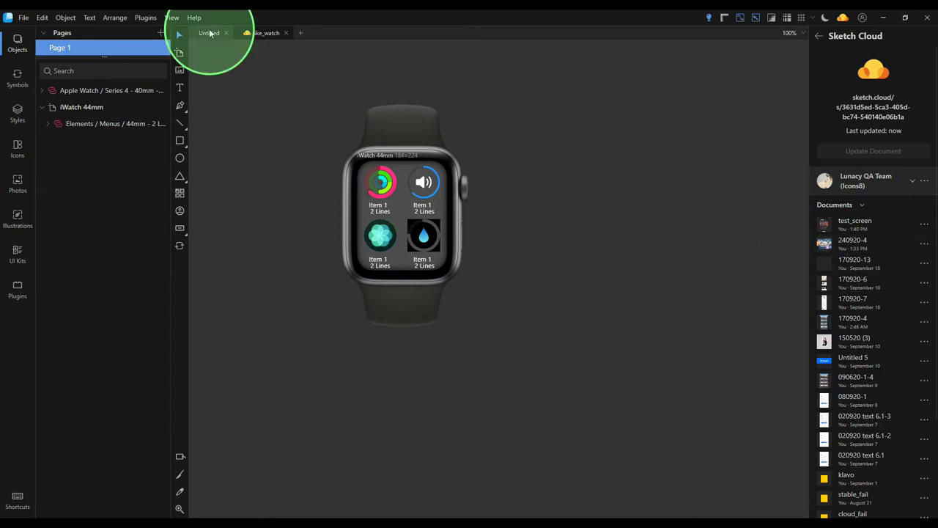
click(224, 33)
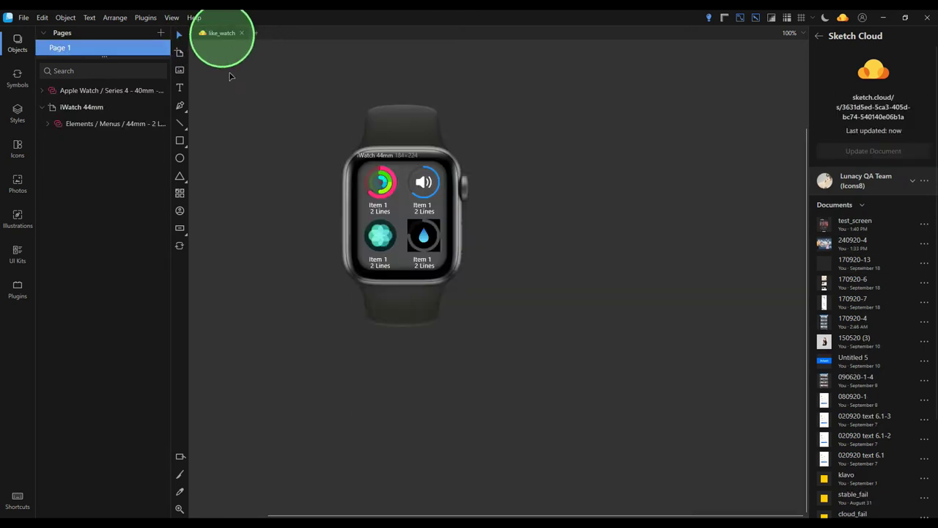
Delete 170920-13 from the Lunacy QA Team documents and confirm the deletion
click(924, 265)
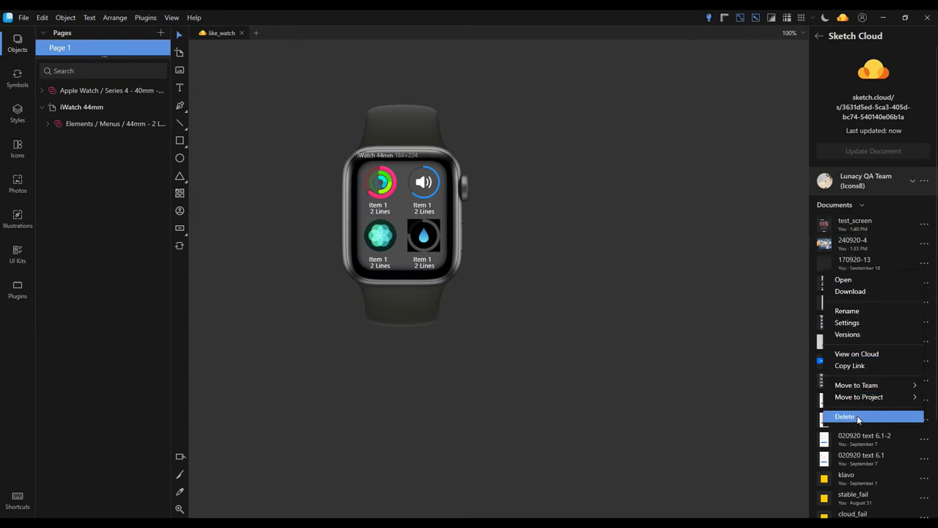
click(858, 416)
click(510, 293)
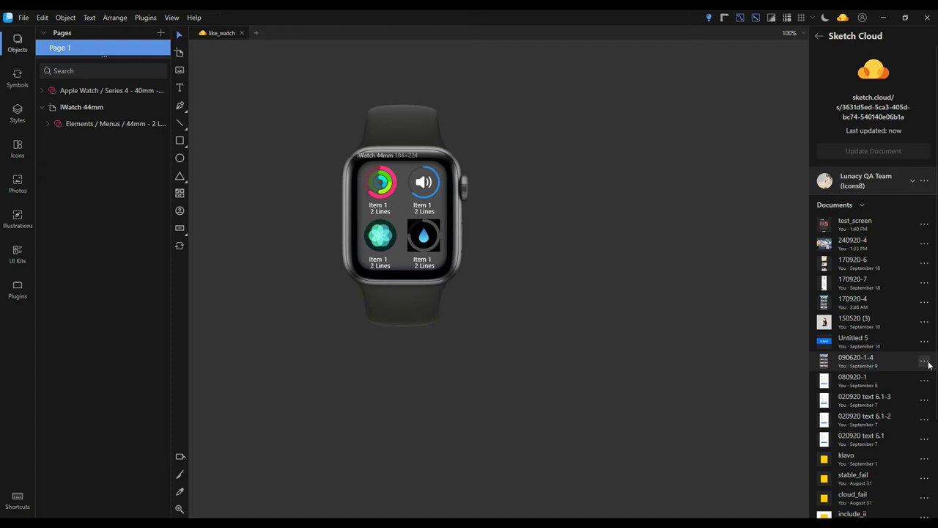
Save the August 24 version of 090620-1-4 from its Versions list into Downloads
click(925, 361)
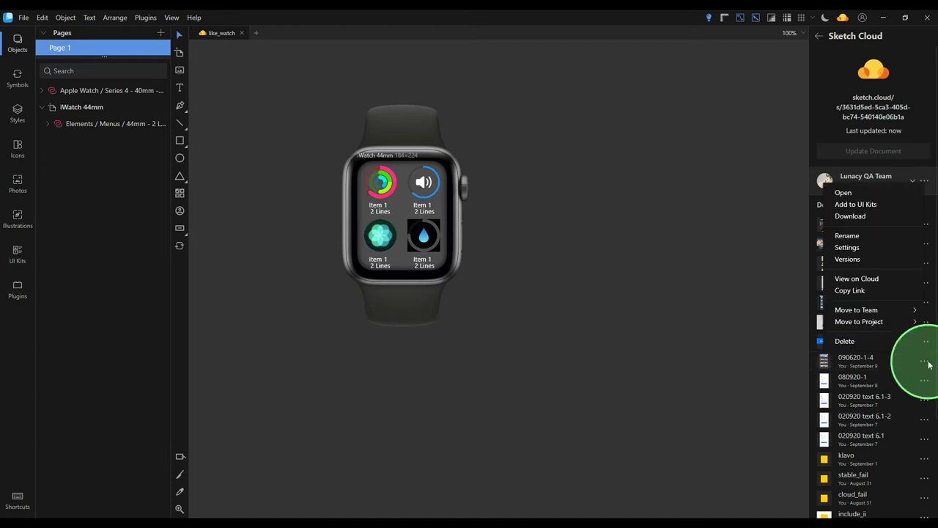
click(855, 261)
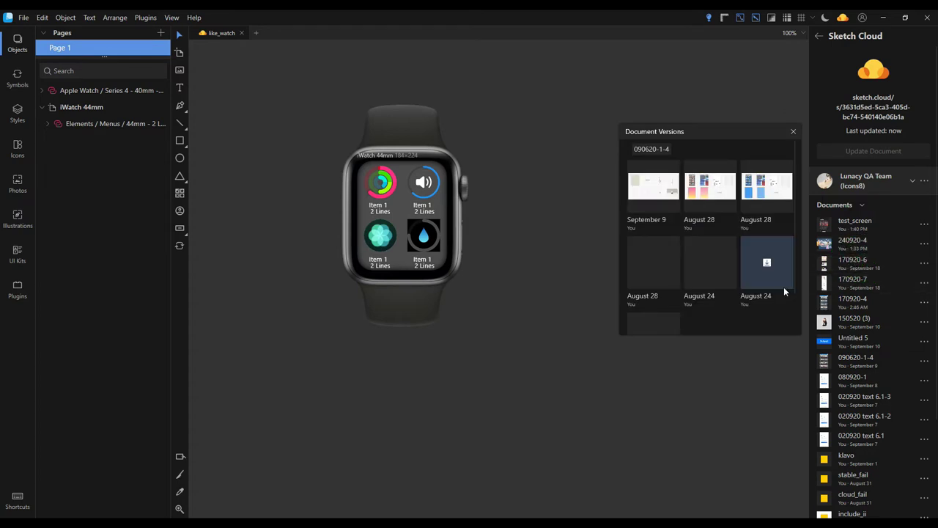
mouse_move(705, 263)
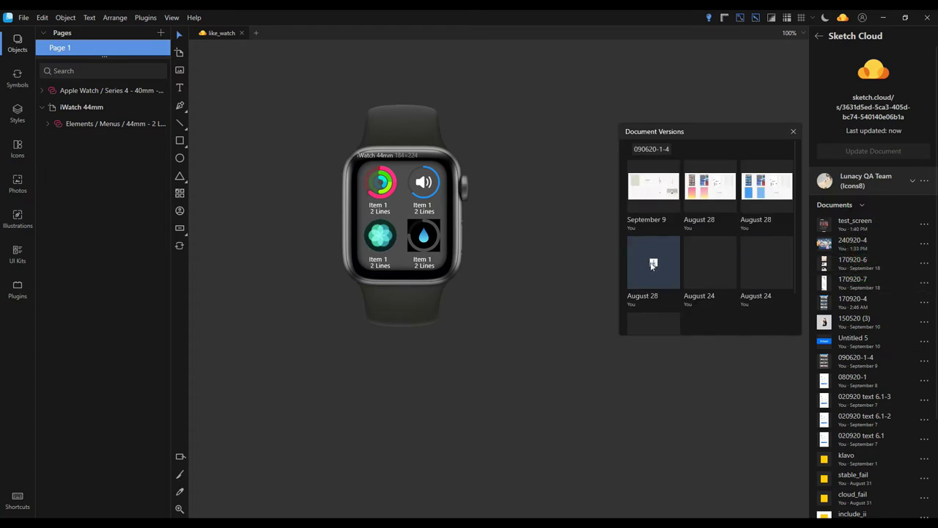
click(710, 262)
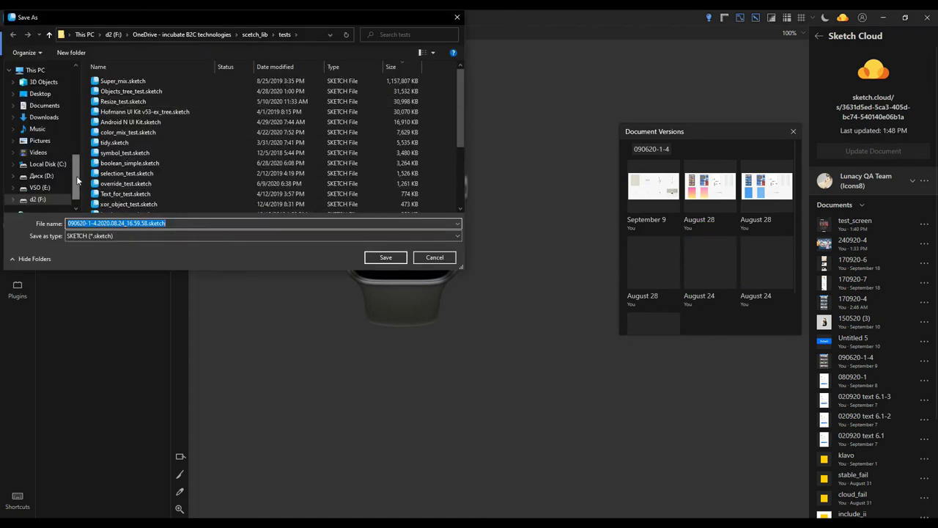
click(47, 117)
click(379, 256)
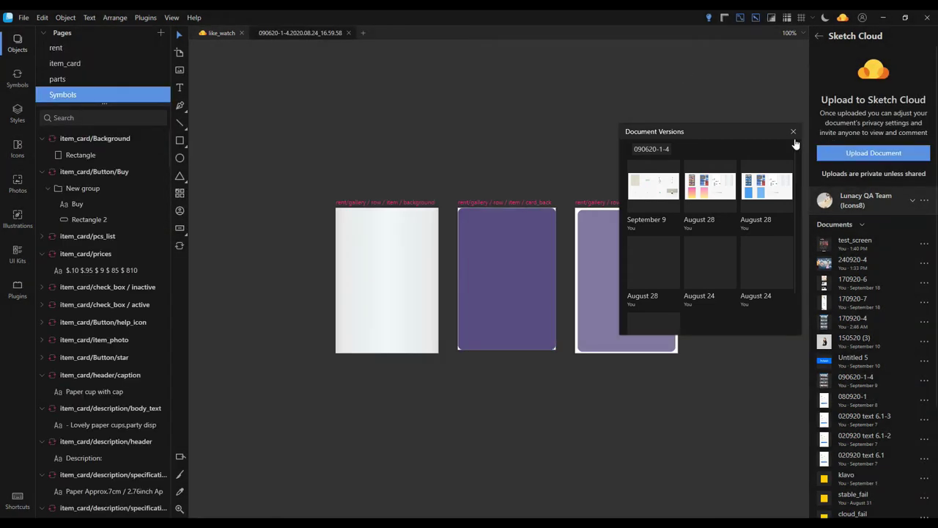
Save an August 28 version of 090620-1-4 to Downloads and close Document Versions
click(768, 190)
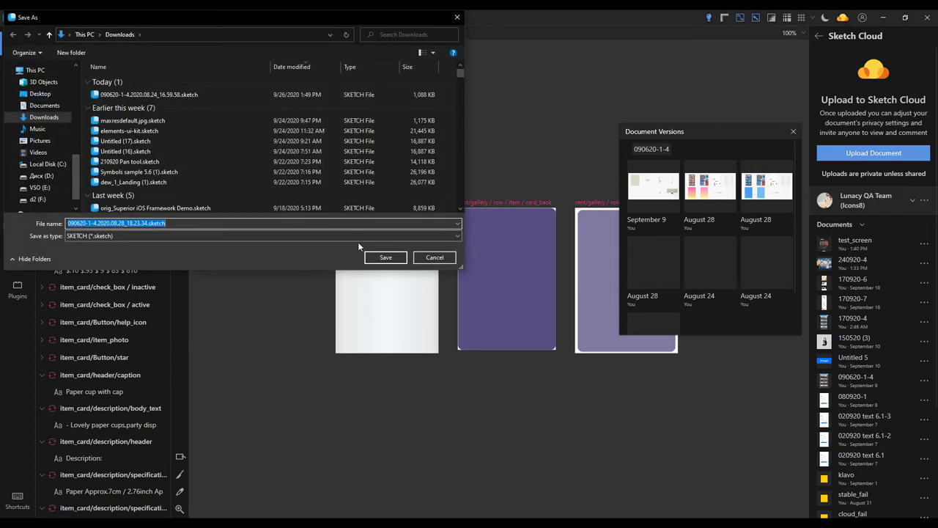
click(381, 259)
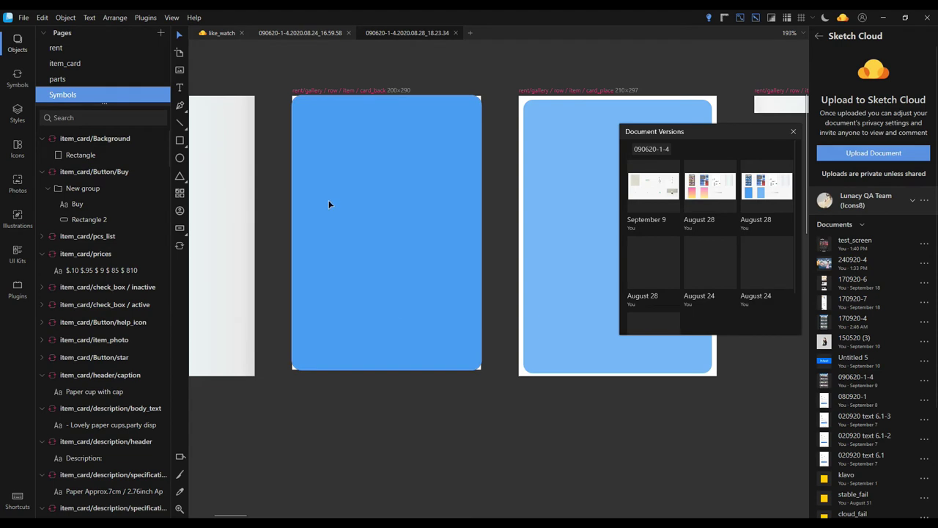
click(793, 133)
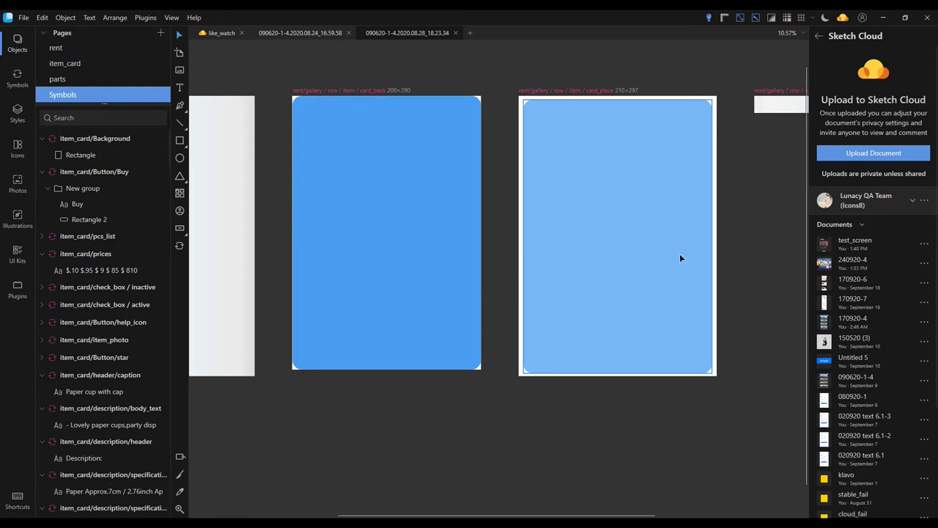
Zoom out over the downloaded version documents' artboards, then return to the like_watch design
key(shift+1)
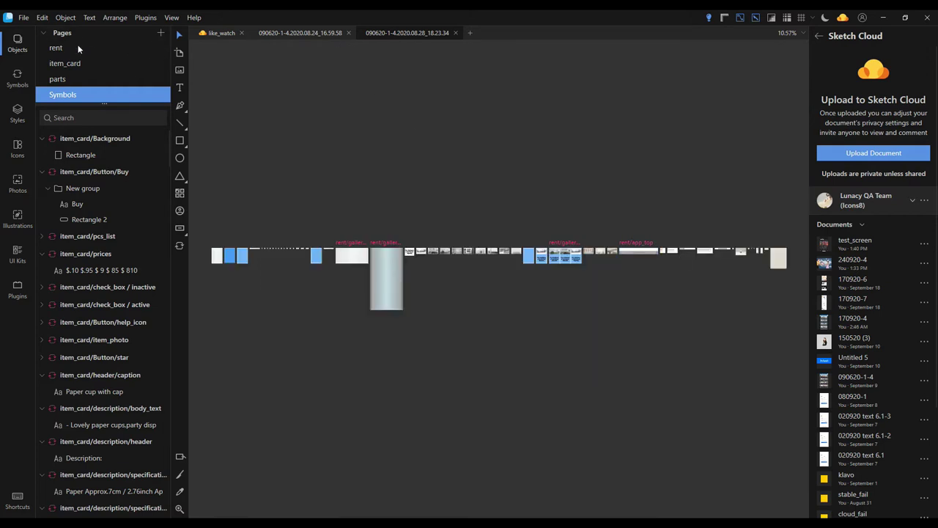
click(73, 48)
click(332, 32)
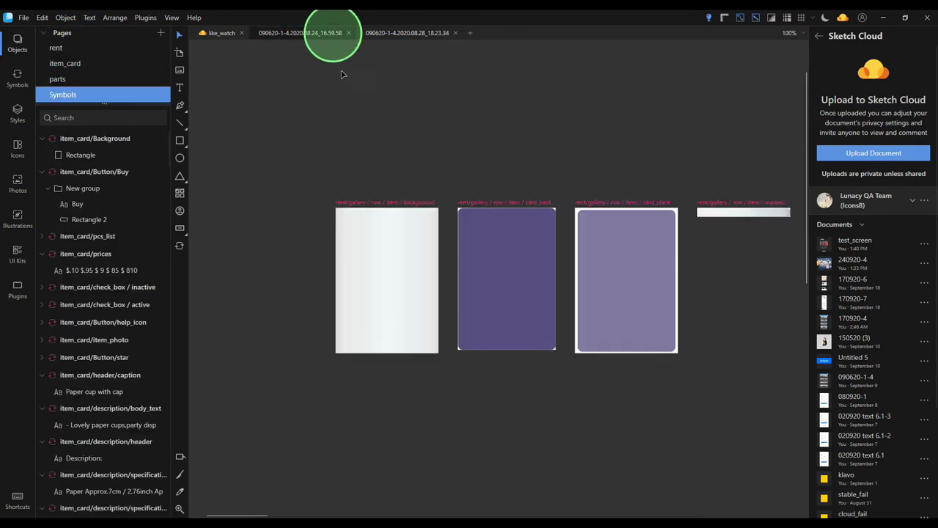
key(shift+1)
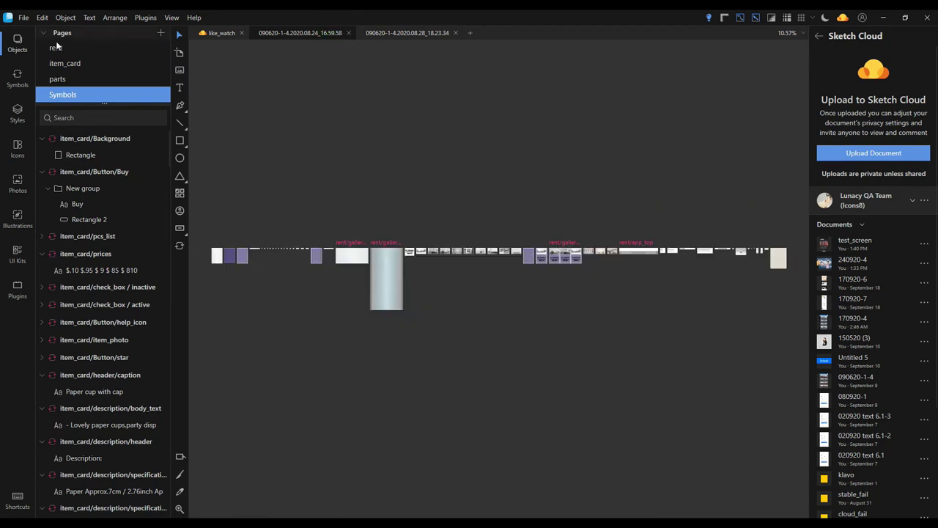
click(56, 44)
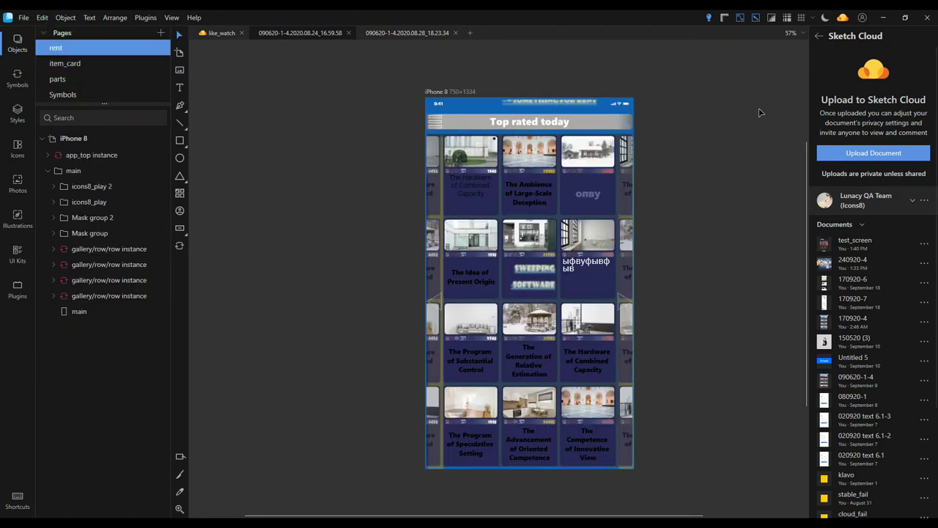
click(400, 32)
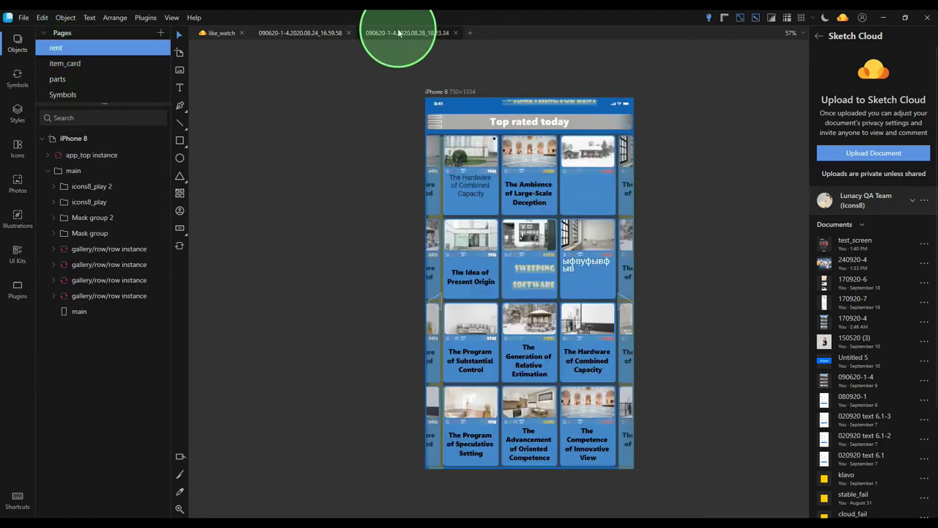
click(217, 33)
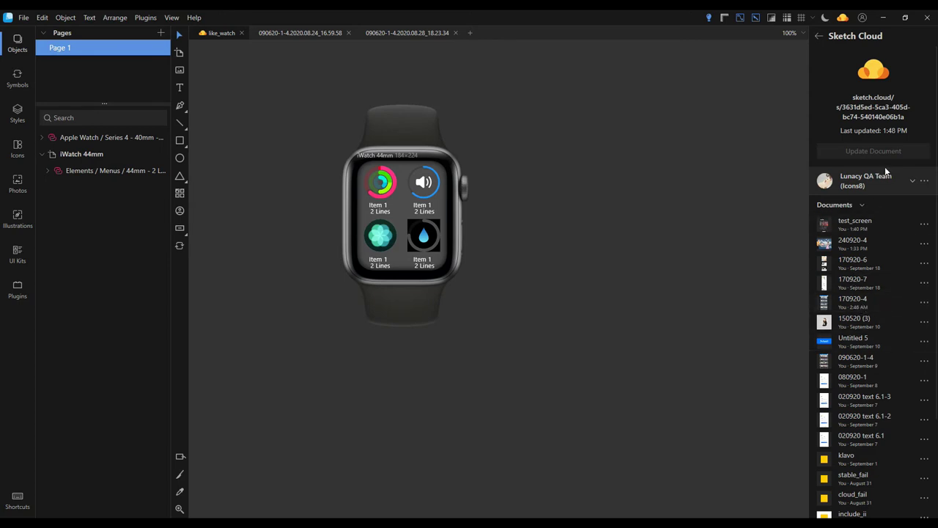
Move the 240920-4 cloud document to the Test zone team
scroll(885, 232, down, 3)
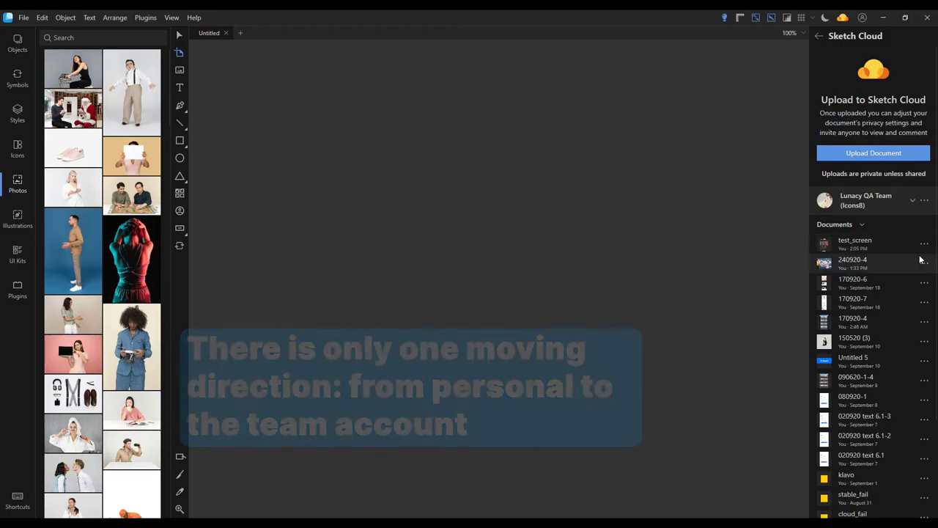
click(925, 264)
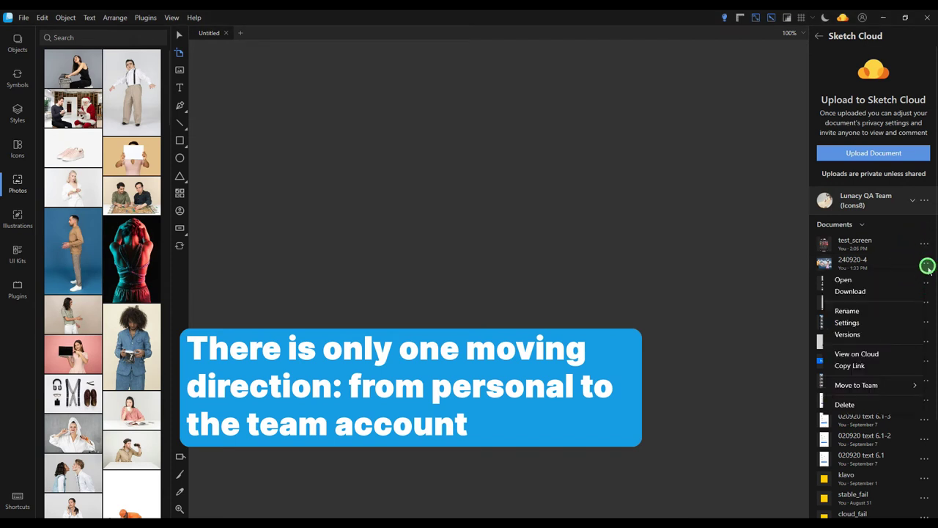
click(854, 385)
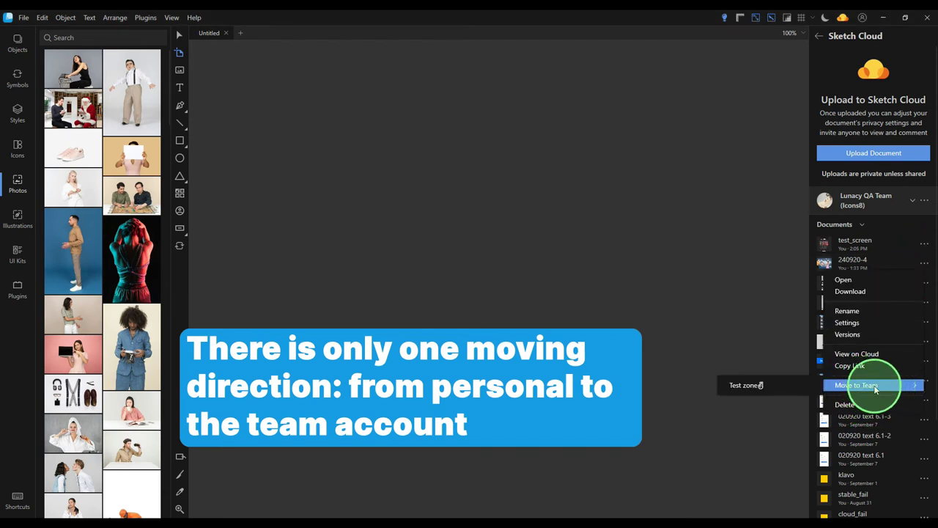
click(776, 389)
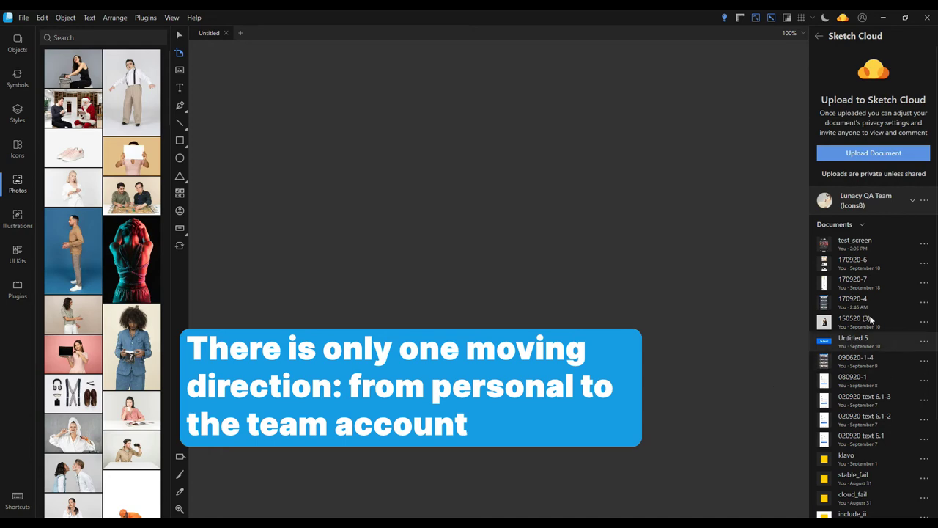
Show the Test zone documents, open the moved 240920-4, and bring up test_screen's actions
click(909, 205)
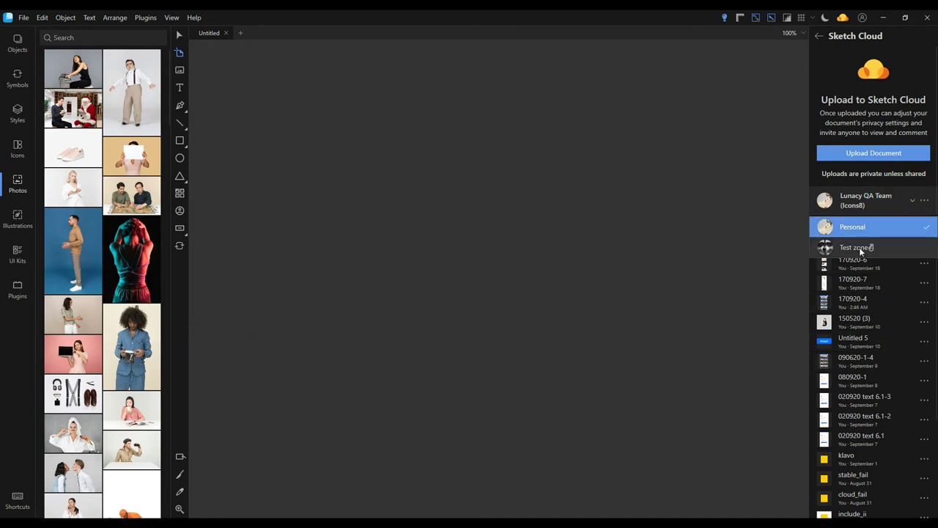
click(859, 247)
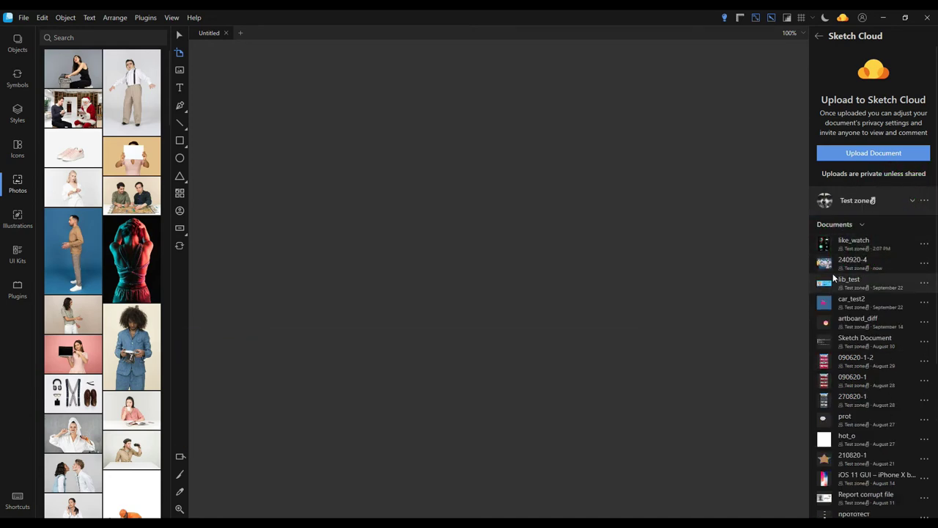
click(830, 265)
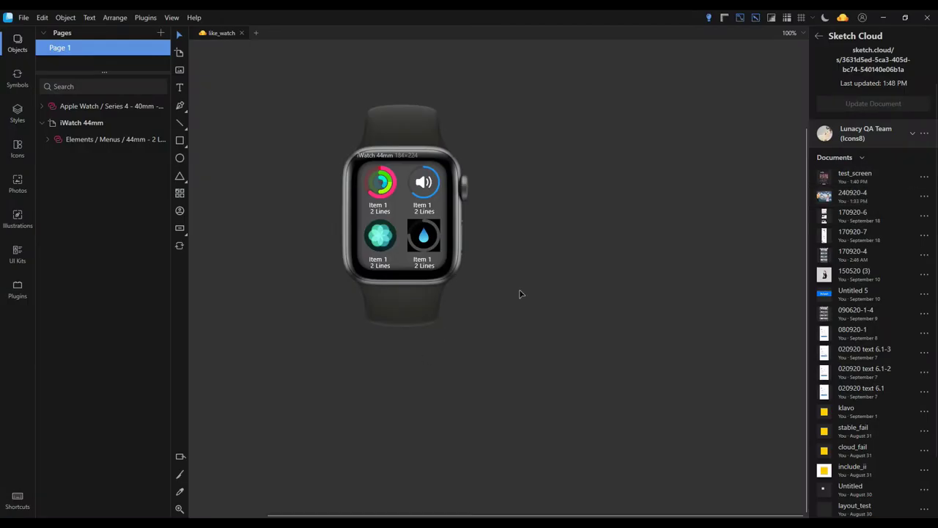
click(924, 177)
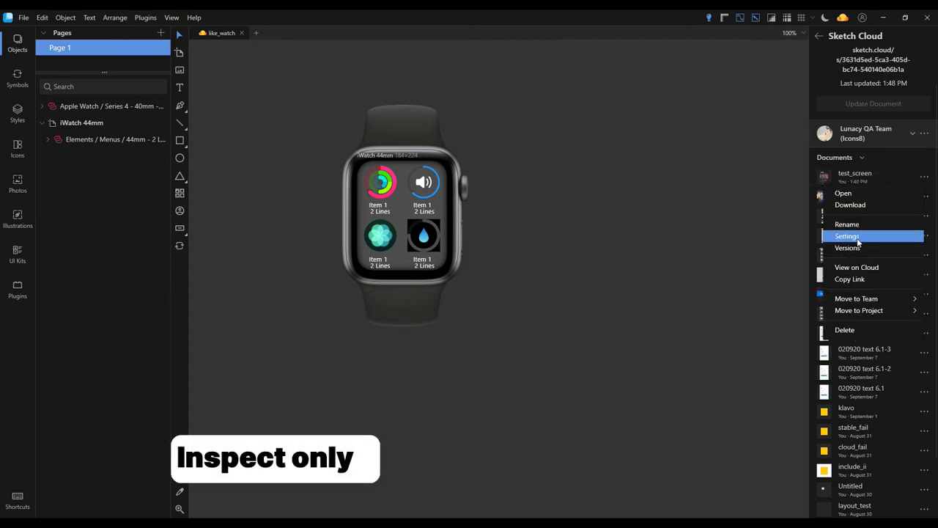
Invite a user by e-mail to test_screen with Inspect-only access, then check browser Sketch Cloud notifications
click(862, 238)
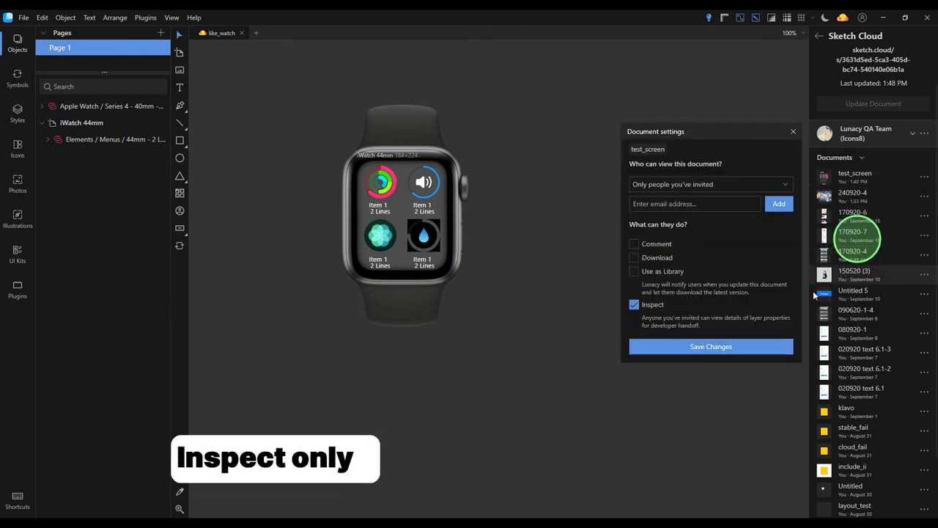
click(734, 206)
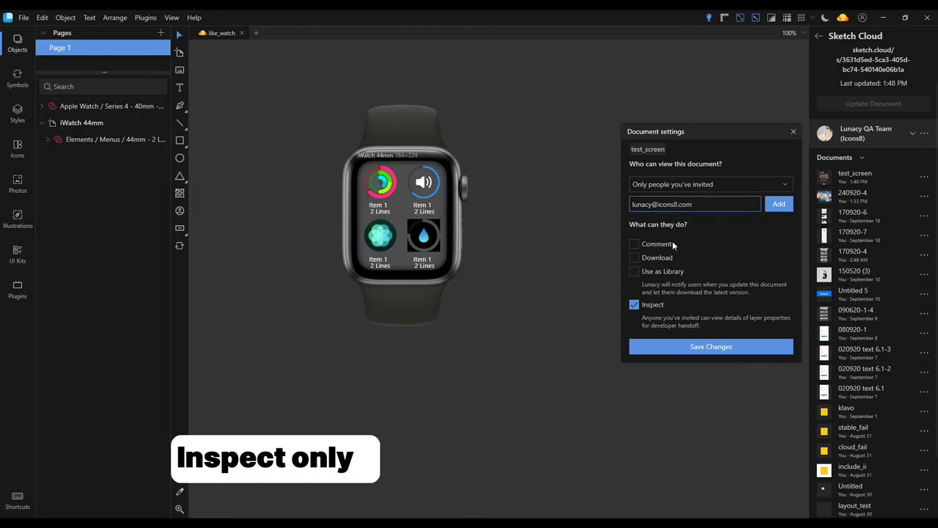
click(779, 204)
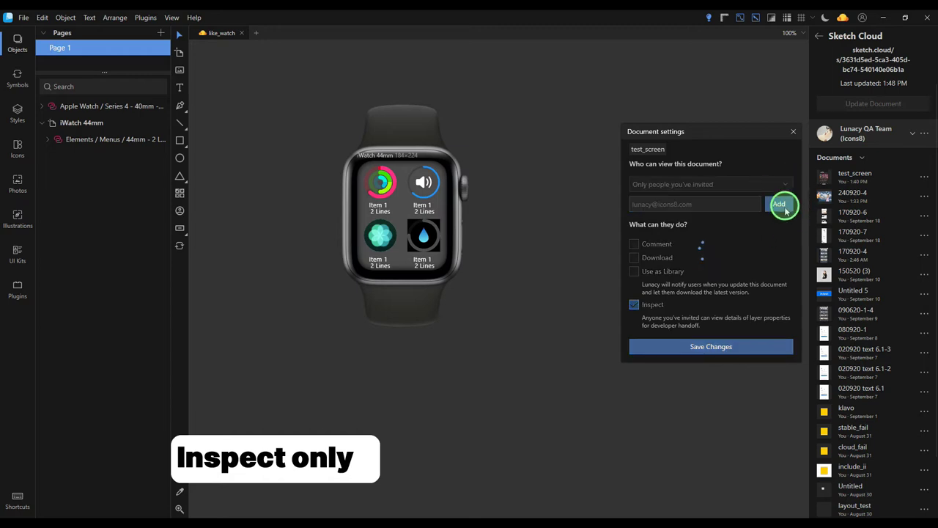
click(699, 370)
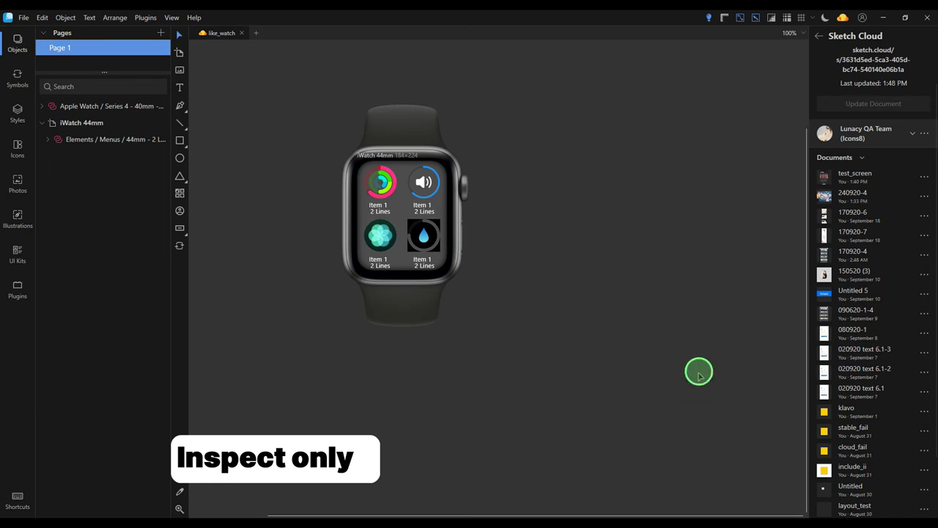
click(225, 521)
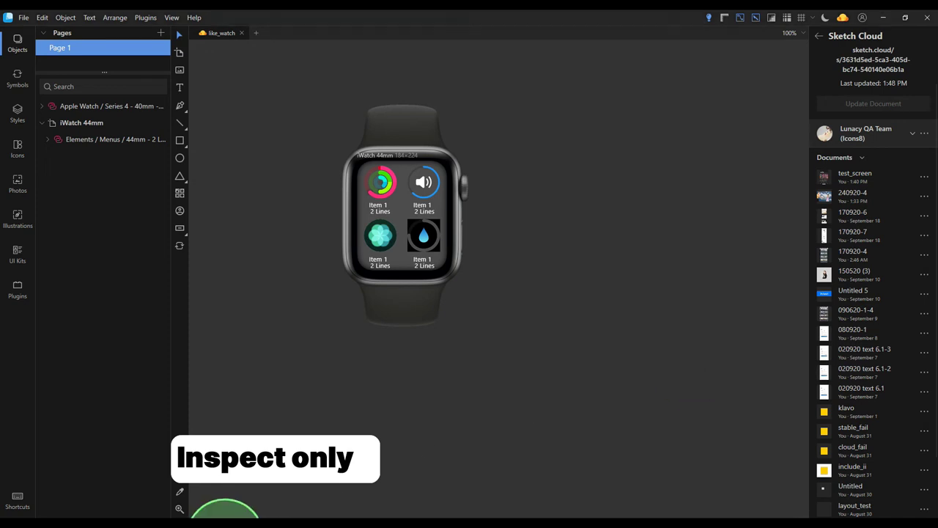
click(879, 61)
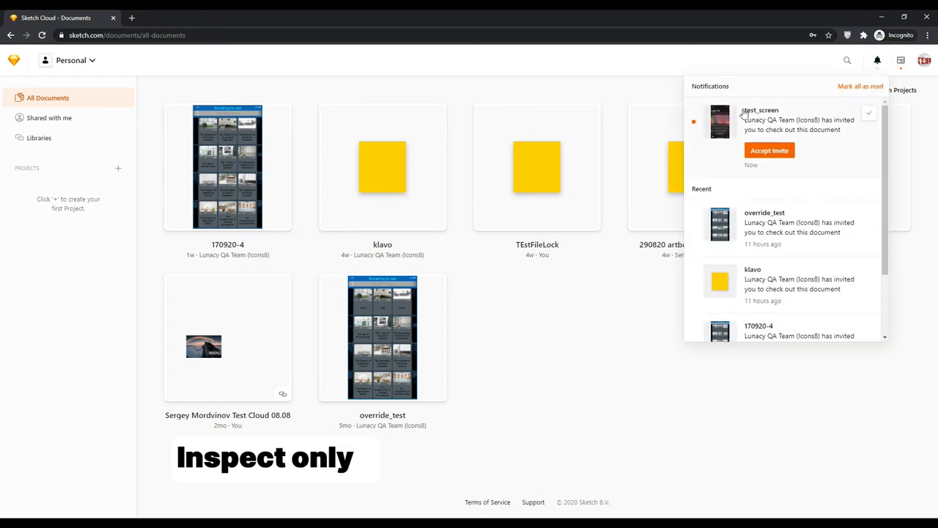
Accept the invitation to test_screen, open the shared document and its iPhone 8 artboard
click(763, 151)
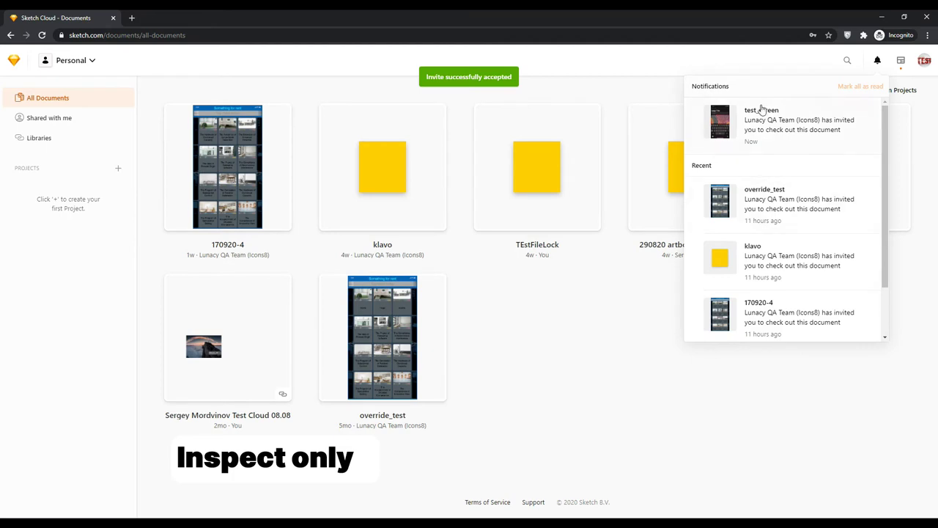
click(763, 115)
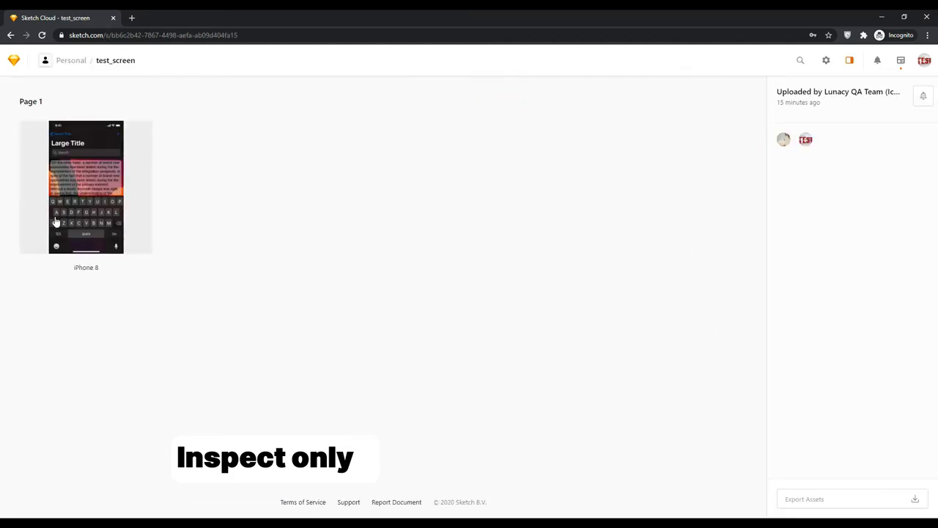
click(86, 203)
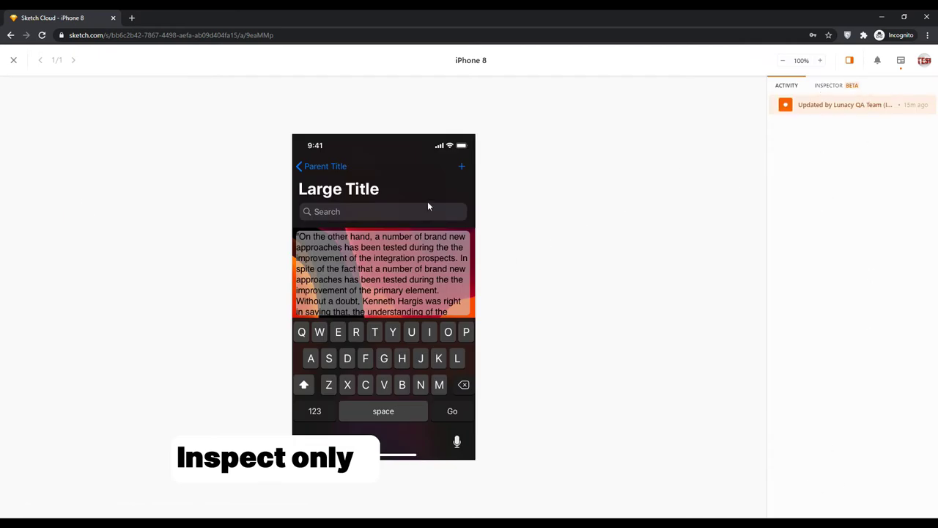
Inspect the Search field, battery layer and Parent Title tint colour in the layer inspector
click(816, 90)
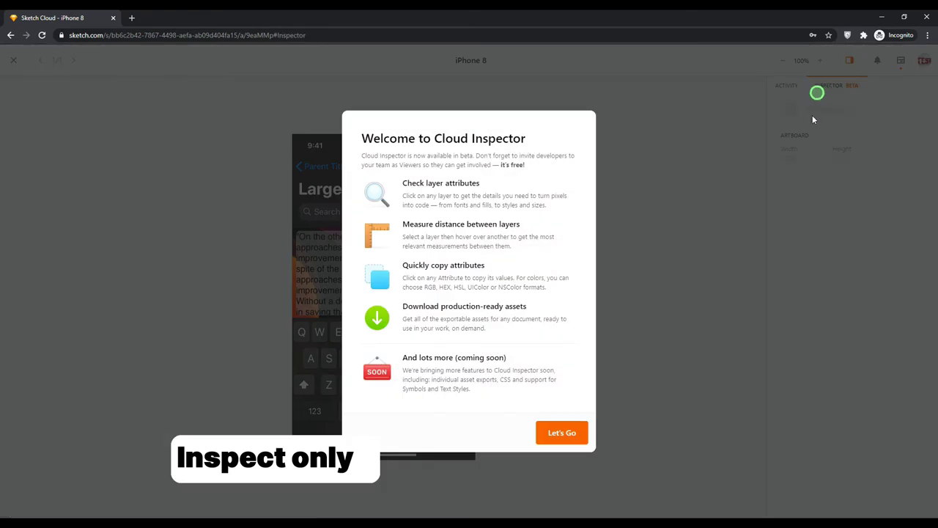
click(572, 434)
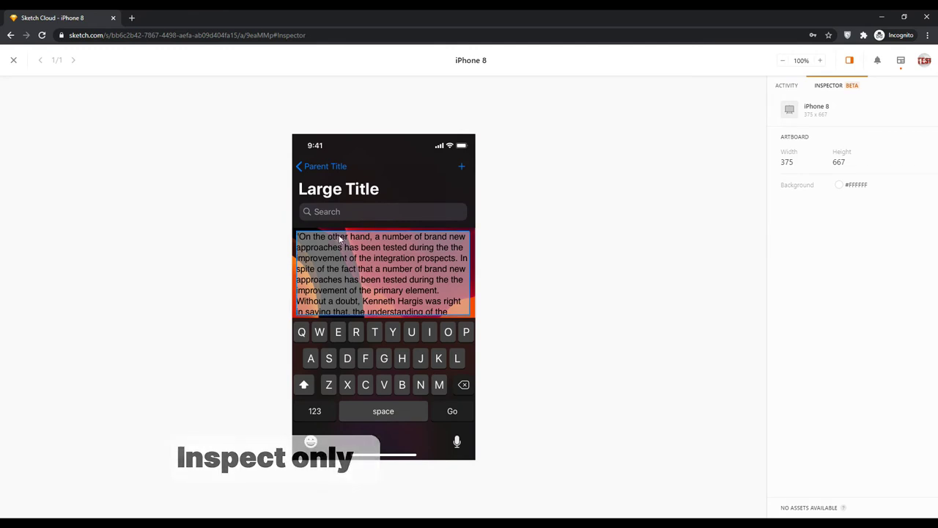
click(364, 212)
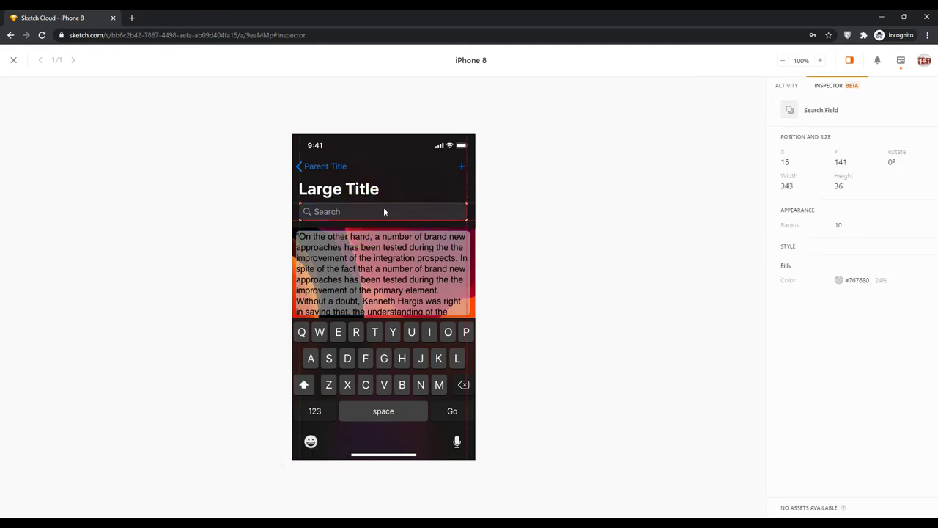
click(466, 151)
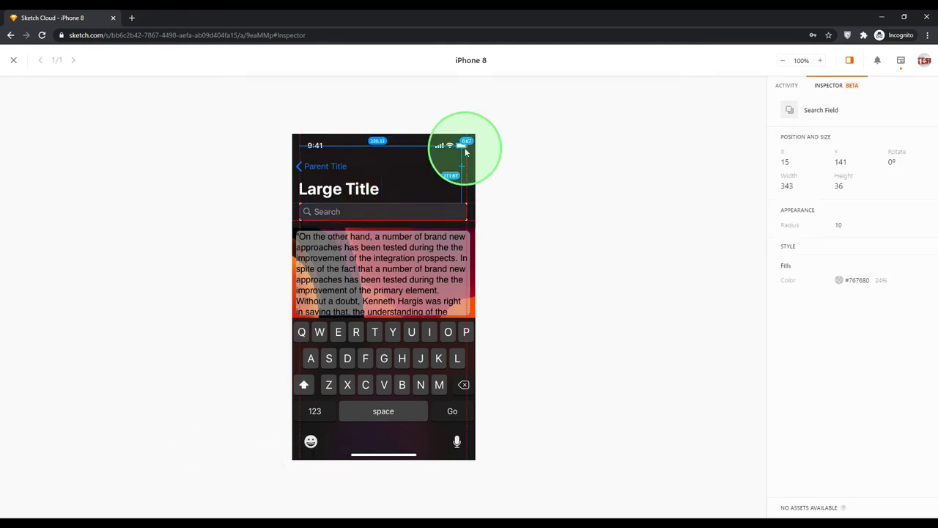
click(336, 171)
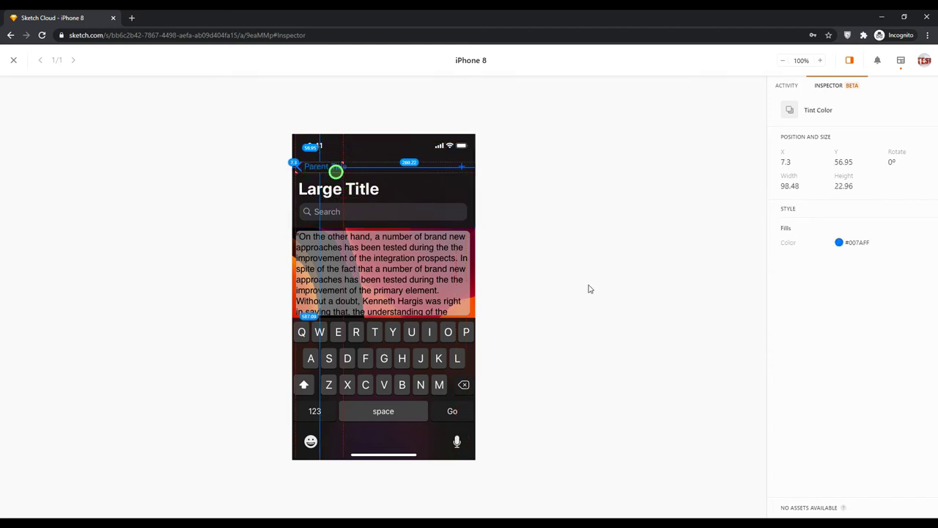
click(640, 264)
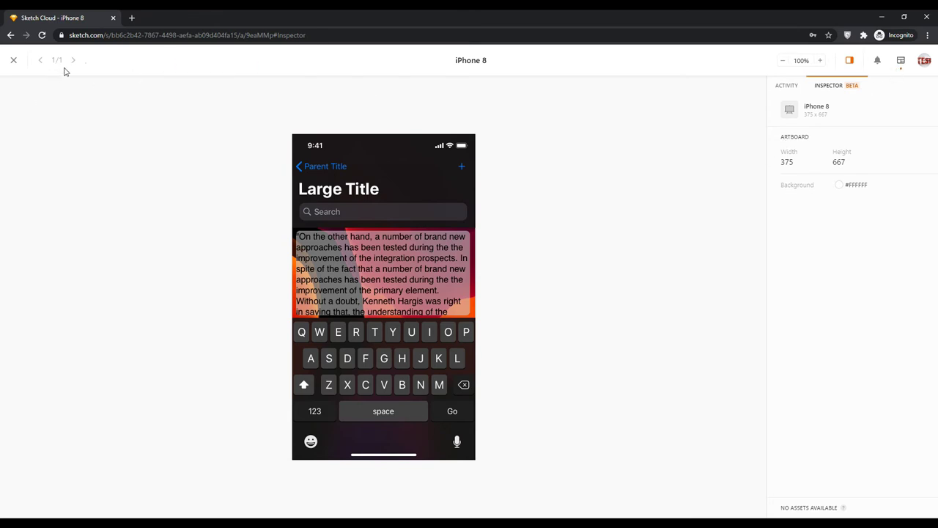
Close the artboard back to the test_screen page and bring up test_screen's actions in Lunacy
click(15, 60)
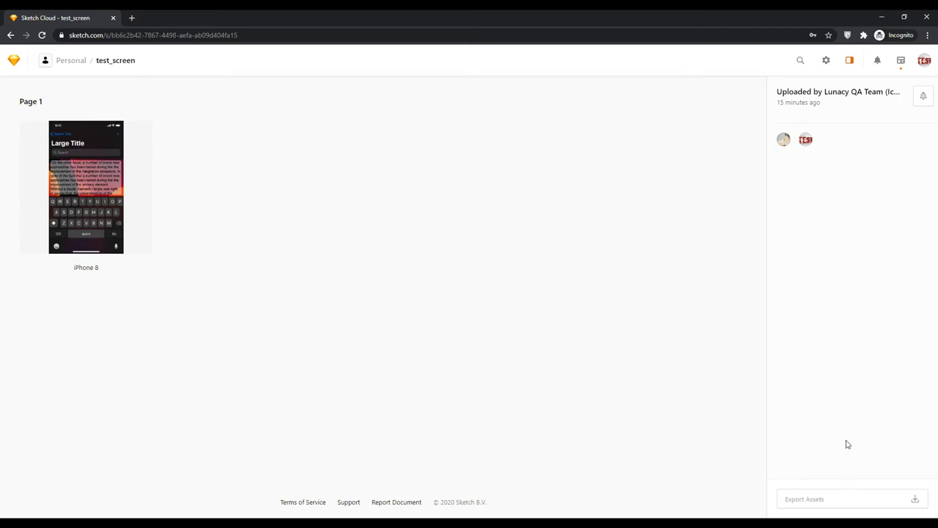
click(916, 501)
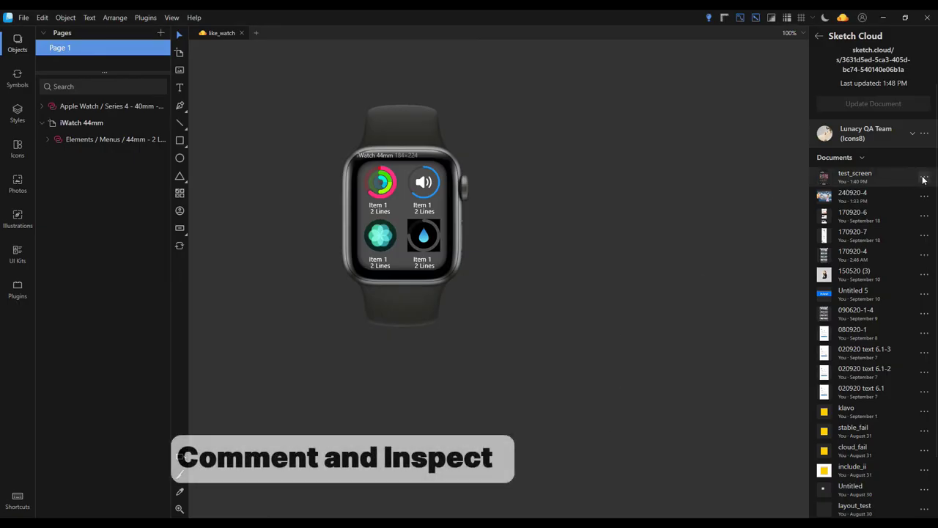
click(924, 177)
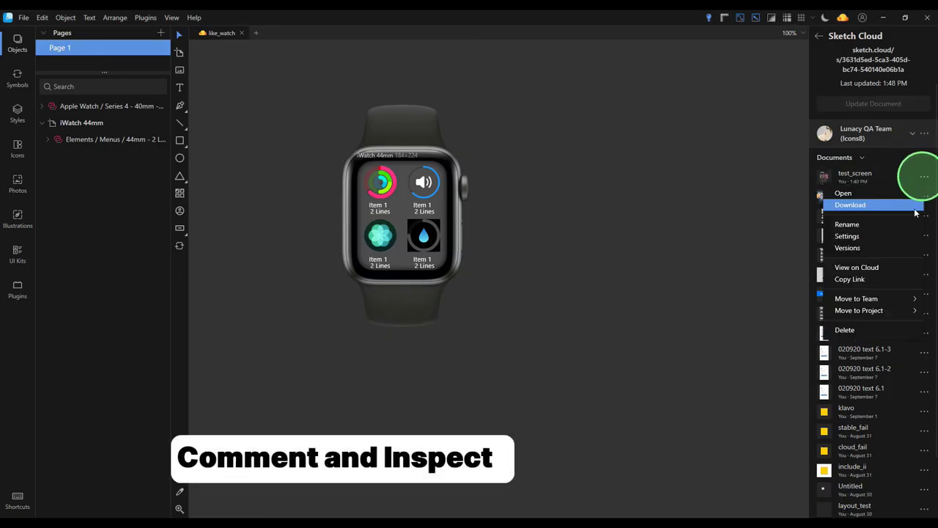
Add Comment permission to test_screen's sharing alongside Inspect and save the changes
click(861, 236)
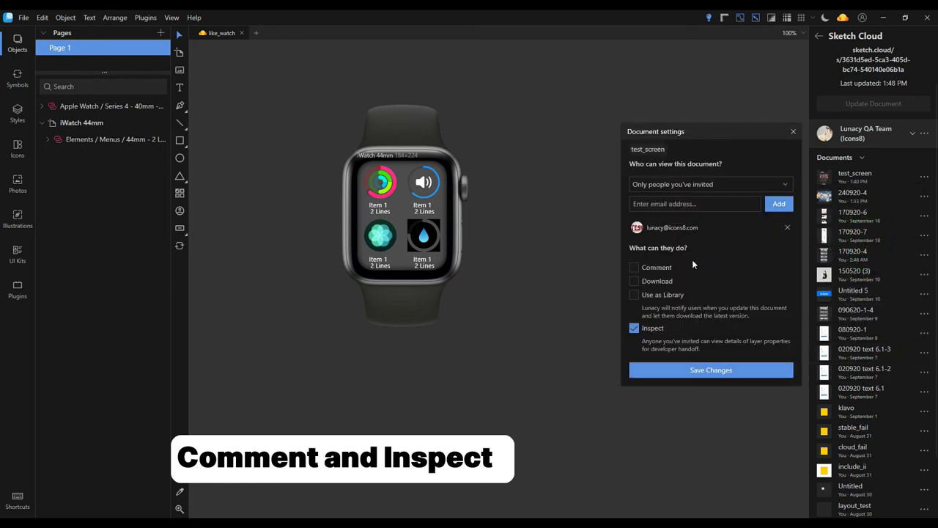
click(635, 268)
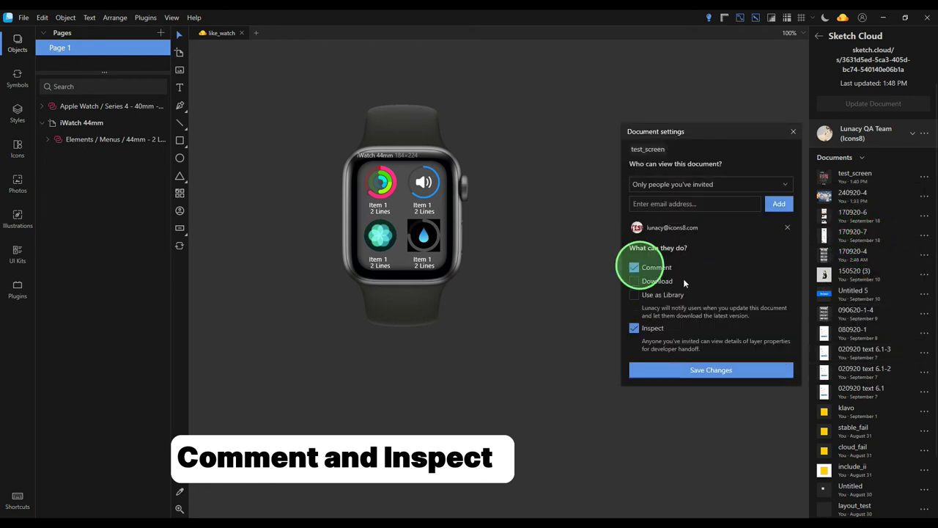
click(741, 376)
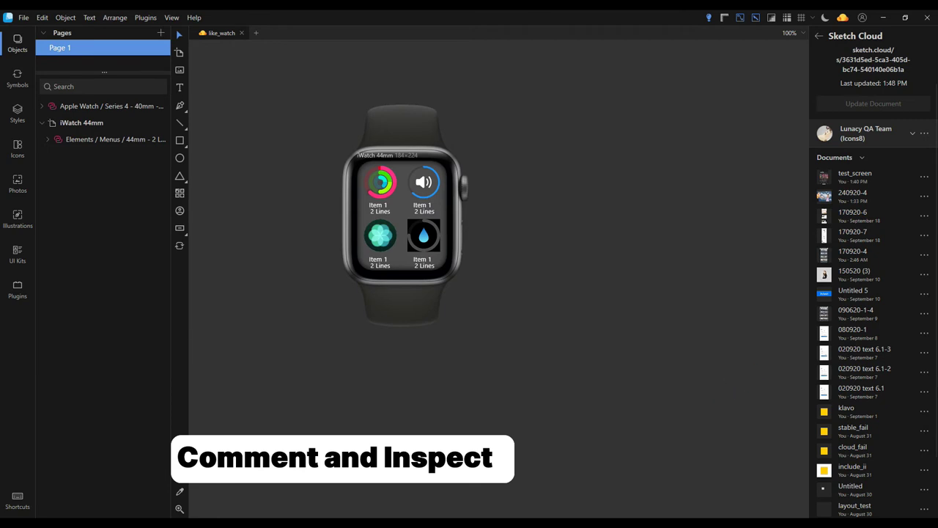
click(227, 509)
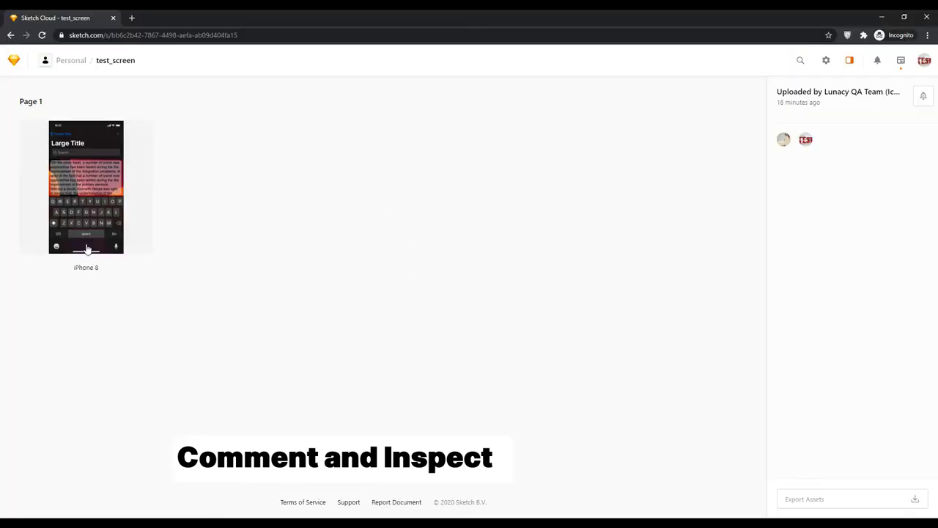
Open the iPhone 8 artboard and post the comment 'new comment here'
click(88, 223)
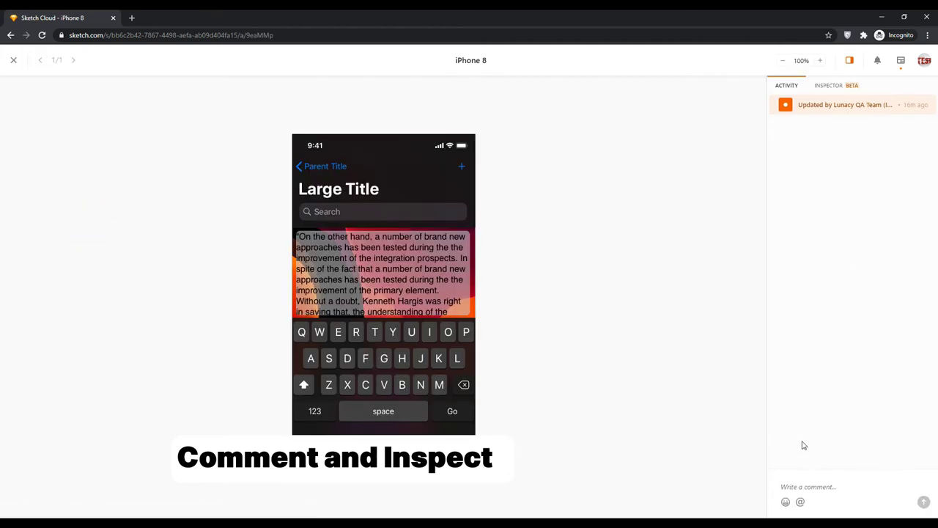
text(n)
text(ew comment here)
key(shift+Return)
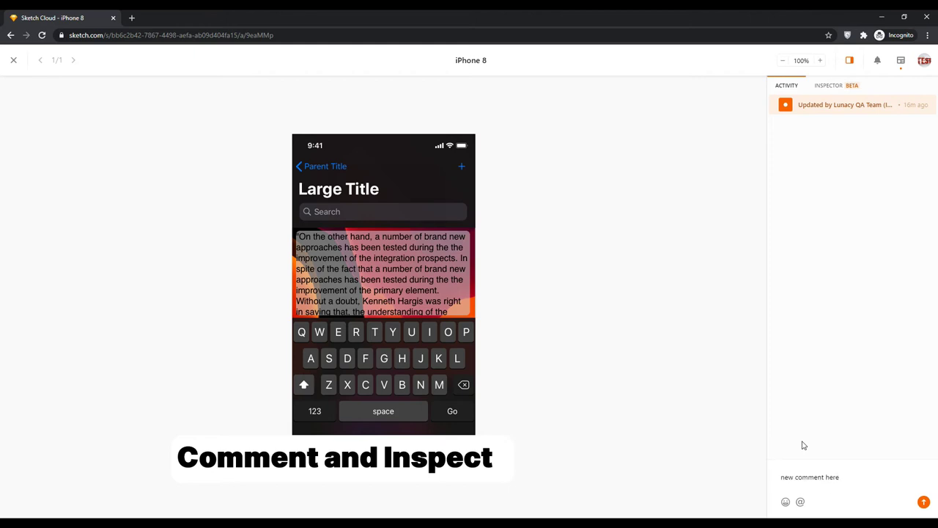
click(921, 504)
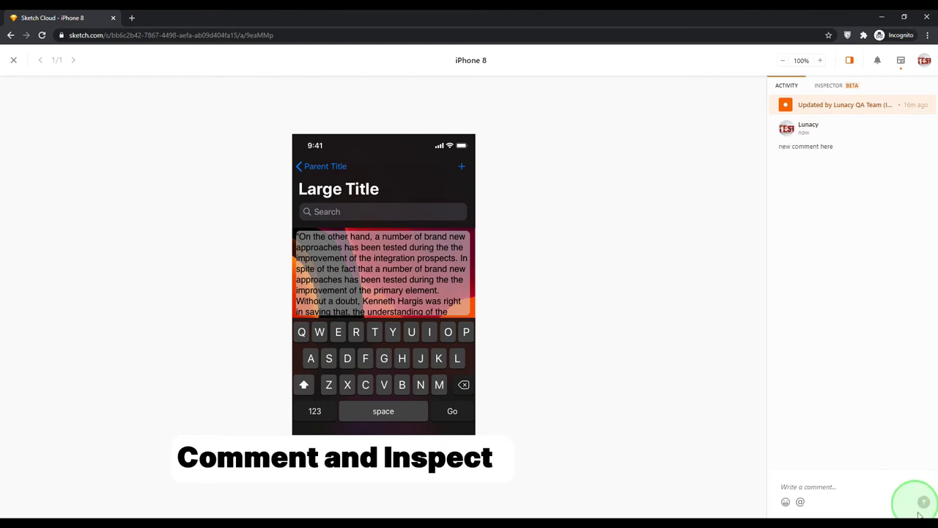
Post a second comment containing a thumbs-up and a 100 emoji
click(785, 503)
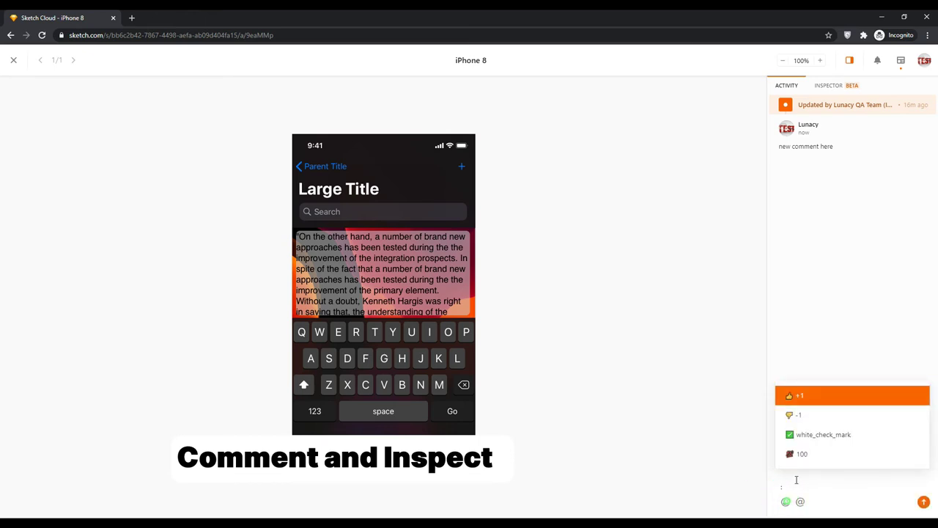
click(808, 392)
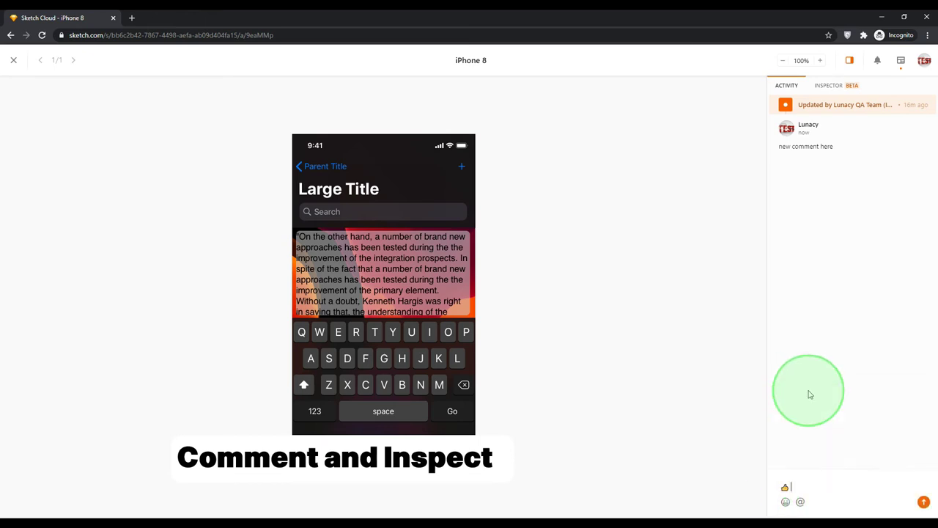
click(785, 503)
click(810, 449)
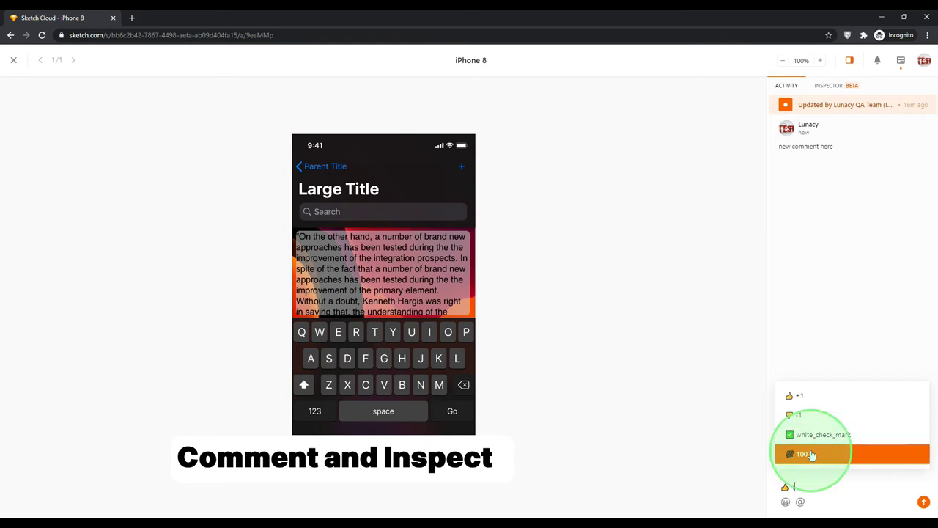
key(shift+Return)
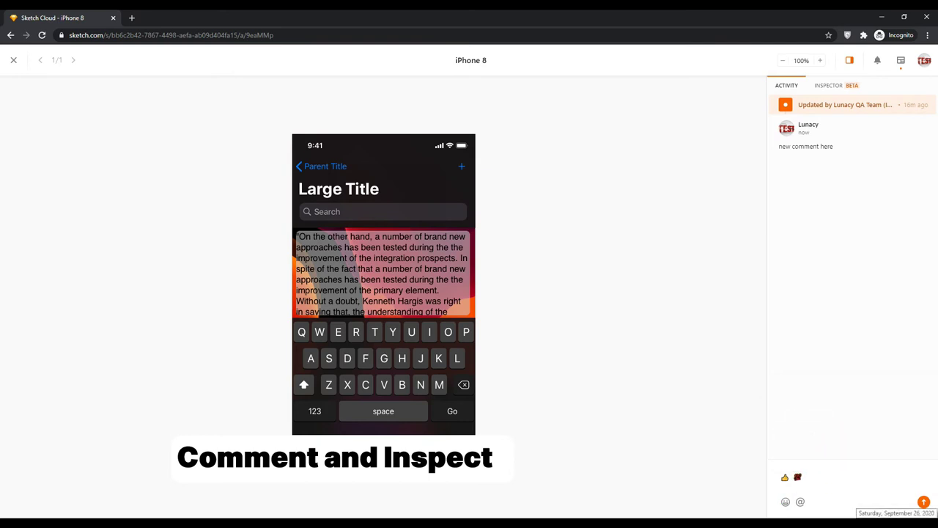
key(Return)
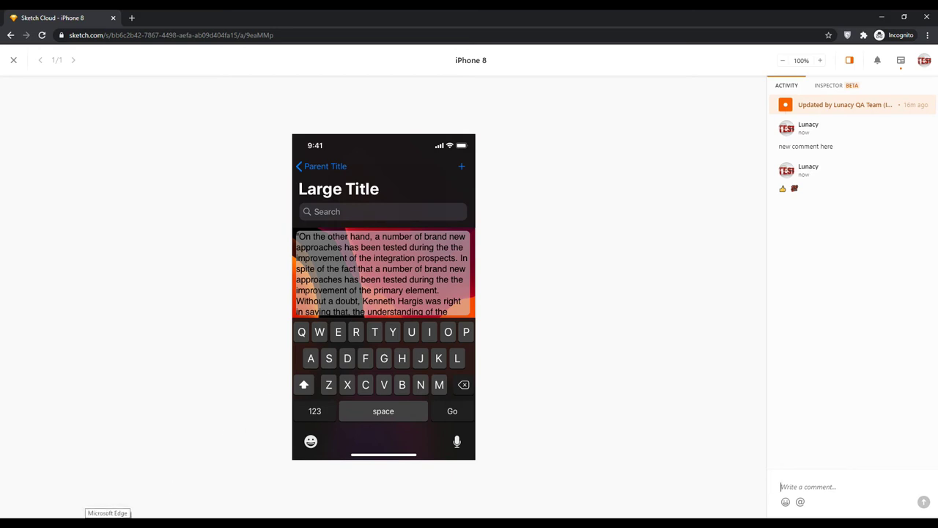
Check the artboard's inspection details, return to the activity feed, and go back to Lunacy
click(112, 509)
click(837, 87)
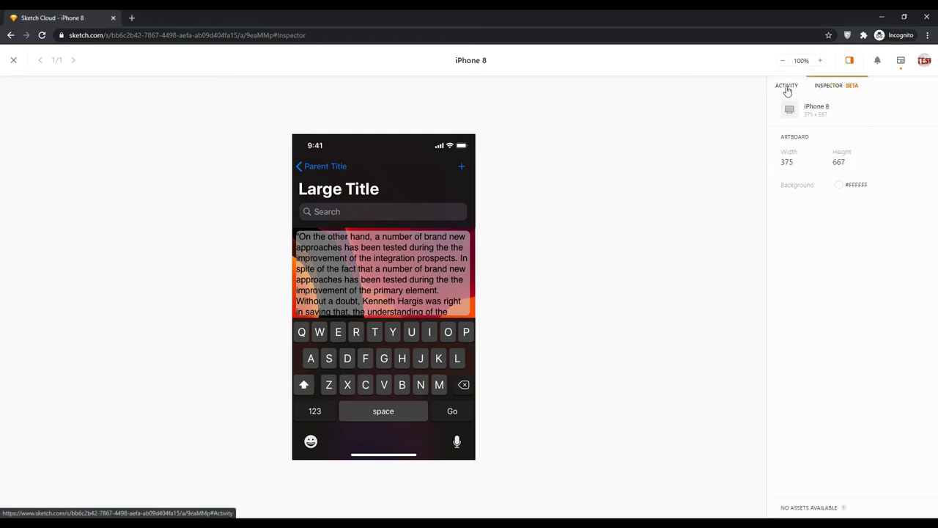
click(787, 87)
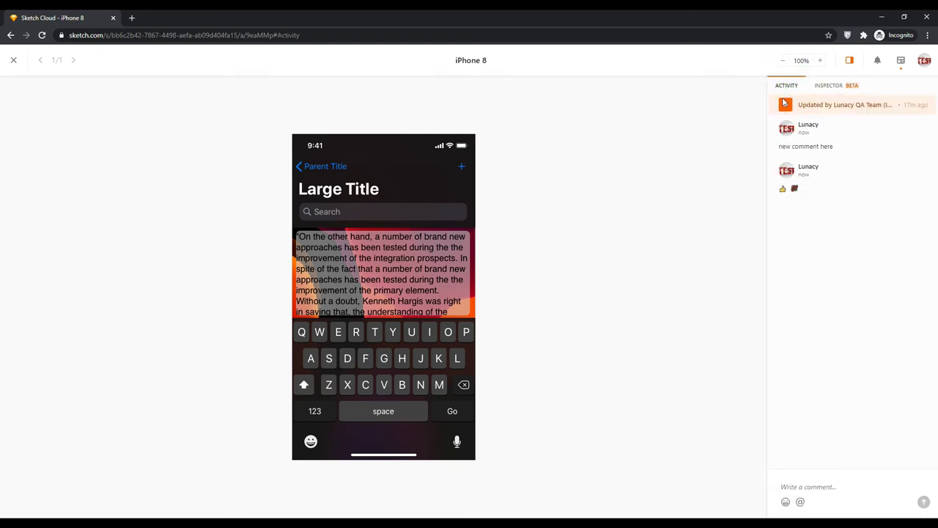
key(alt+Tab)
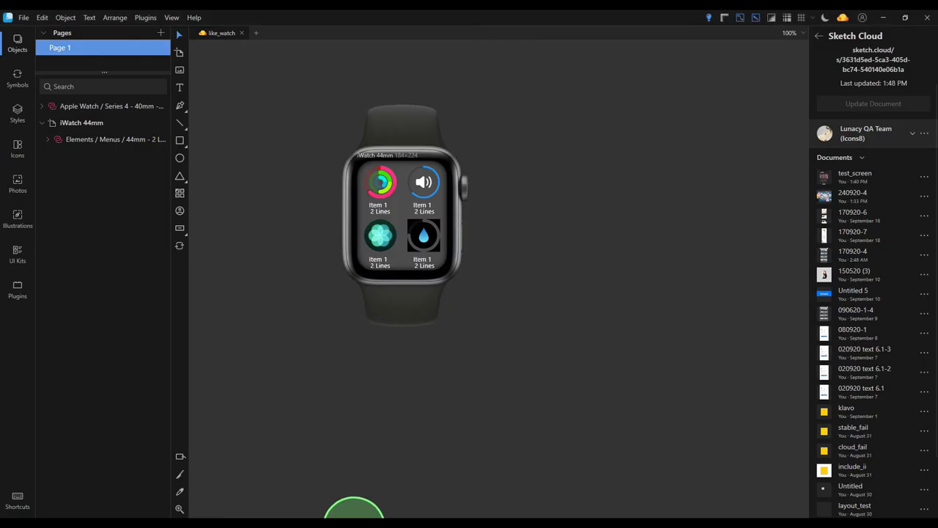
Change test_screen's sharing to Comment and Download without Inspect, and save
click(925, 177)
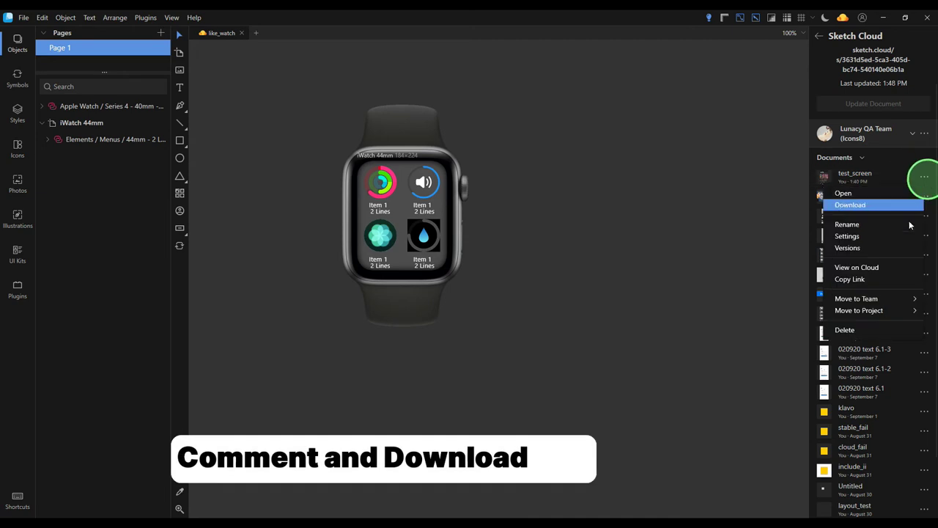
click(872, 237)
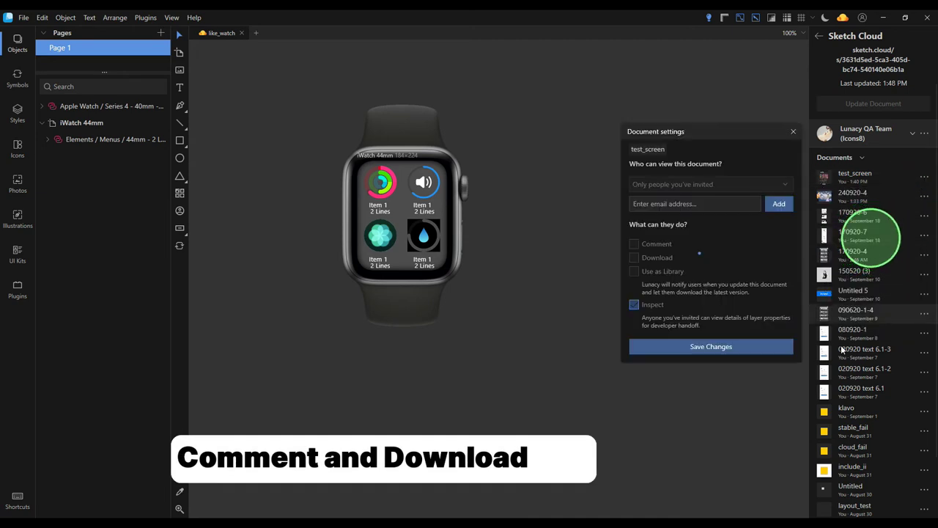
click(634, 327)
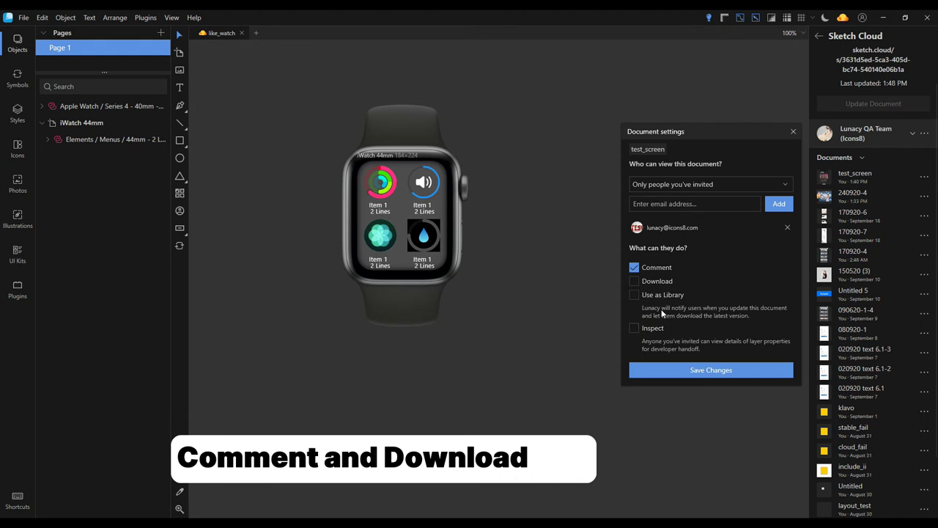
click(634, 281)
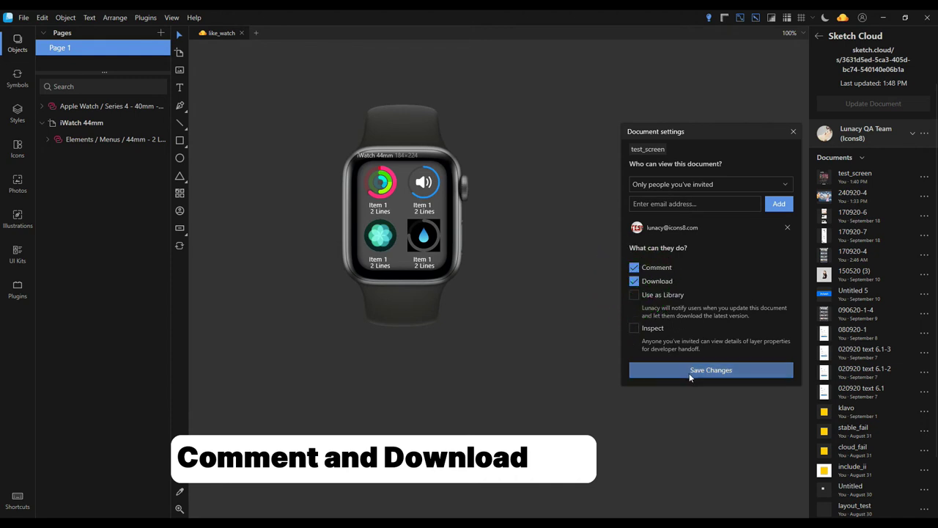
click(702, 371)
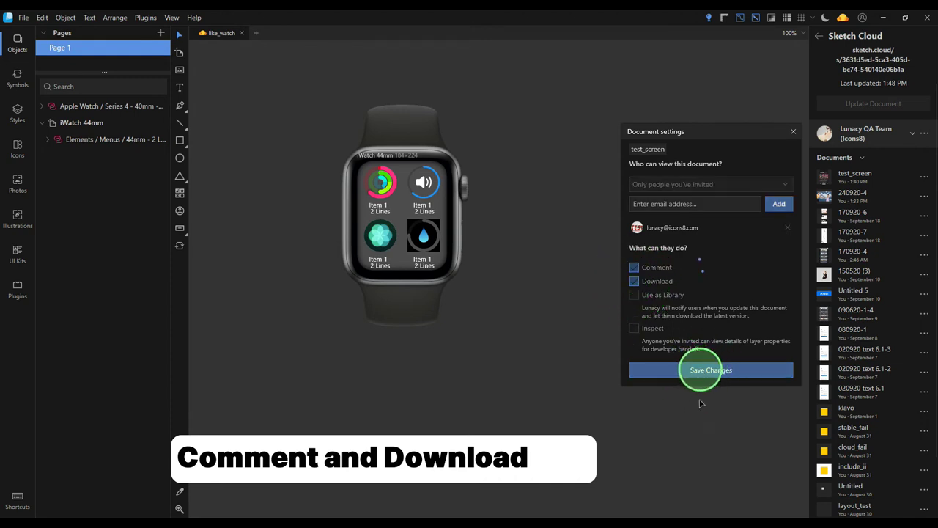
click(219, 512)
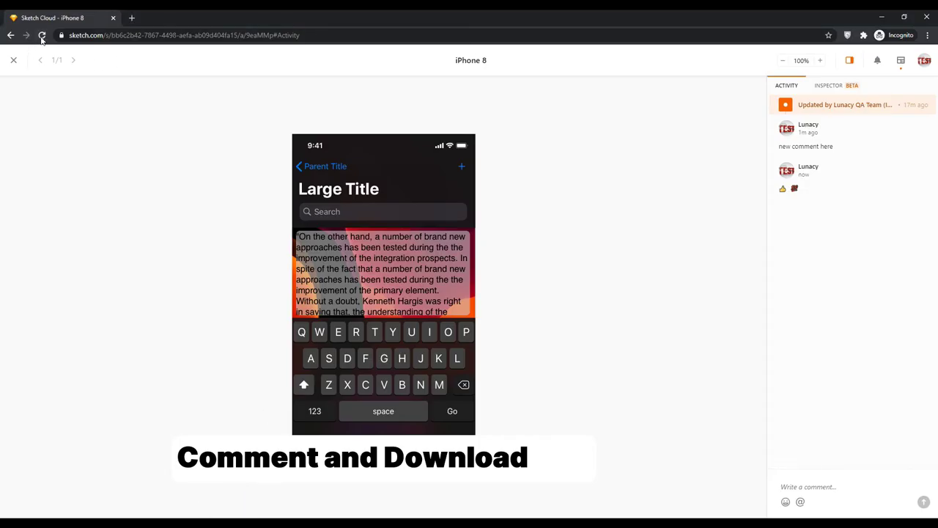
Reload the iPhone 8 artboard page and post the comment 'one more here'
click(42, 35)
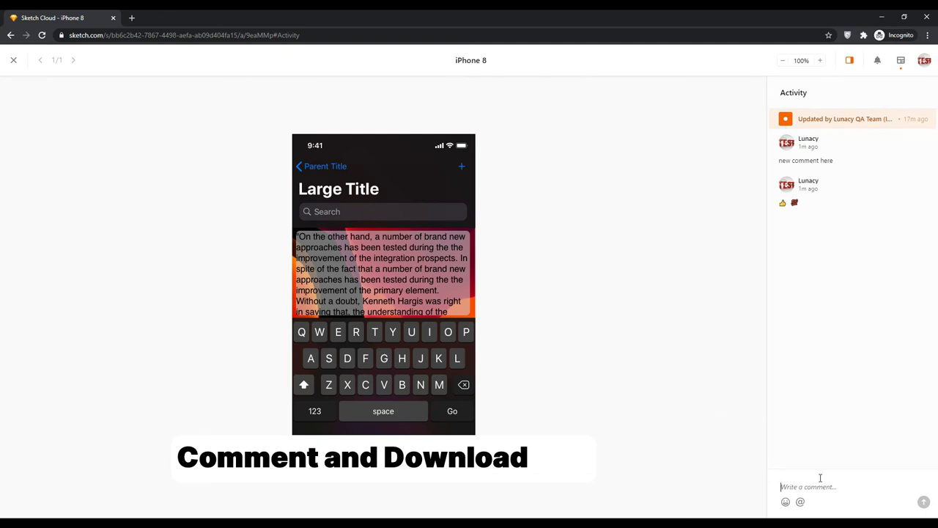
text(one more here)
key(Return)
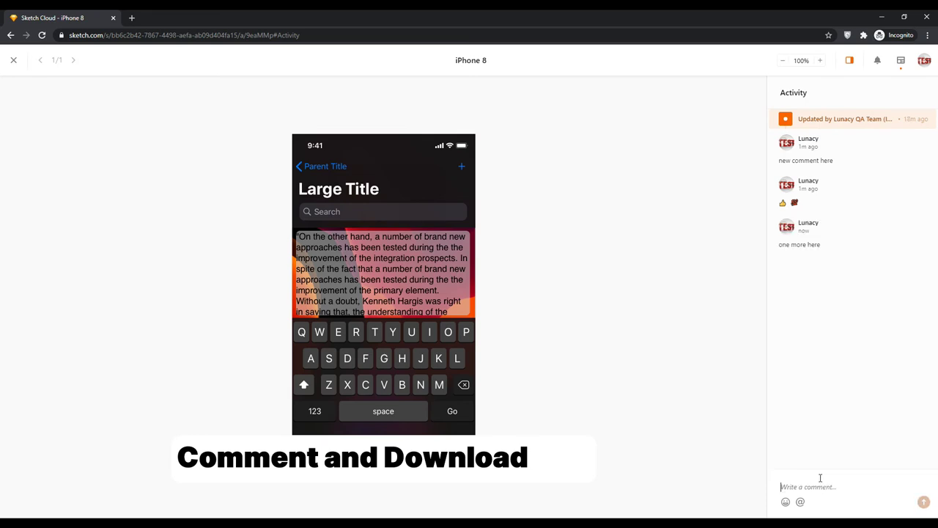
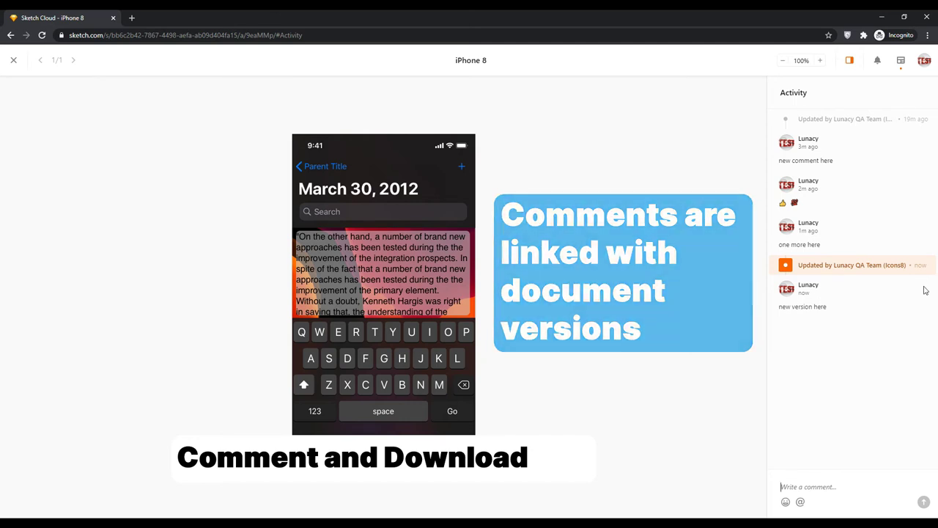
Download test_screen from Sketch Cloud and open the downloaded testscreen.sketch in Lunacy
click(14, 60)
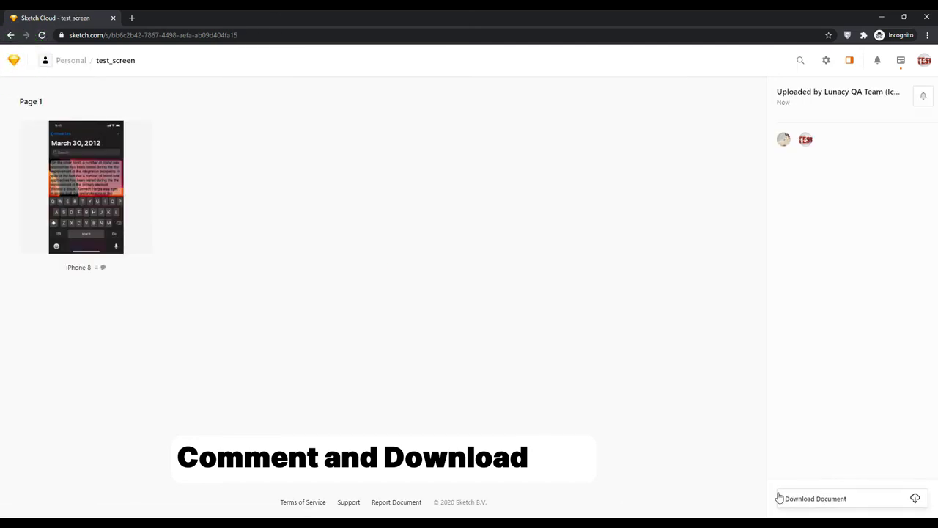
click(834, 506)
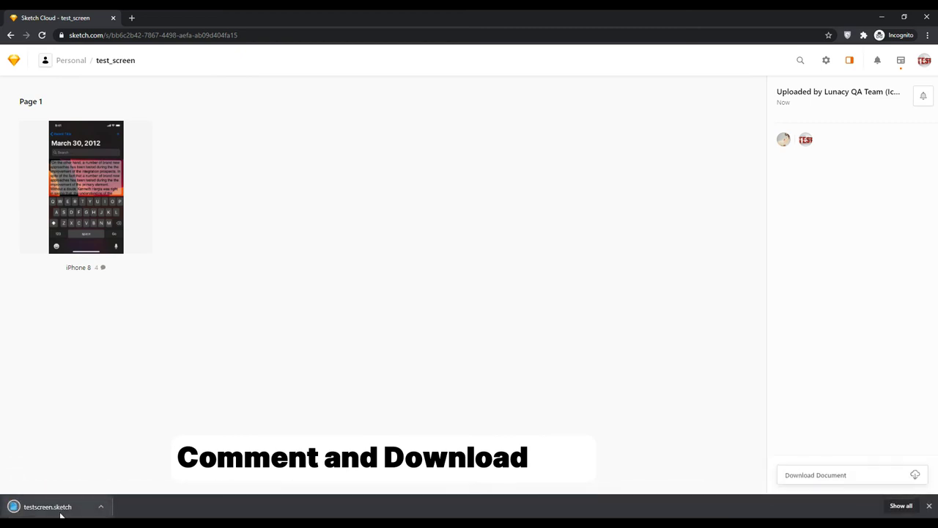
click(54, 509)
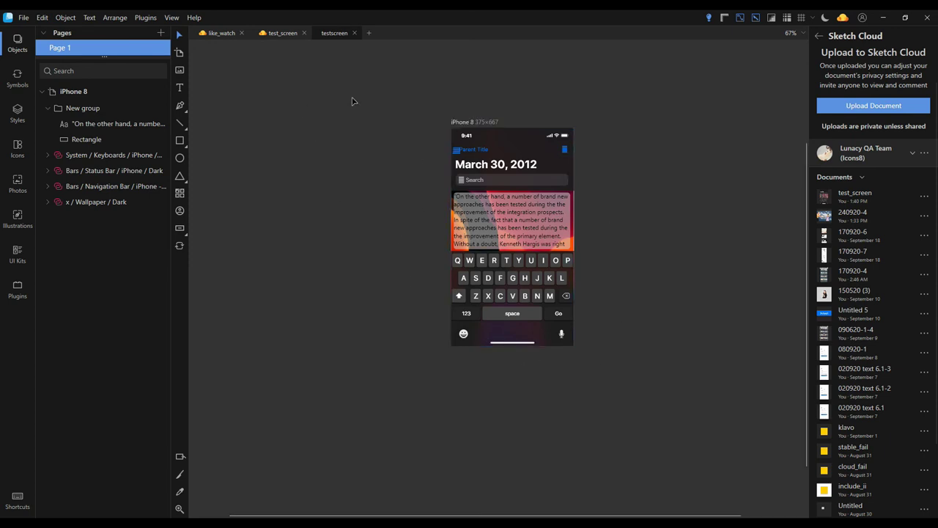
Turn on Use as Library in test_screen's cloud sharing settings and save the changes
click(281, 33)
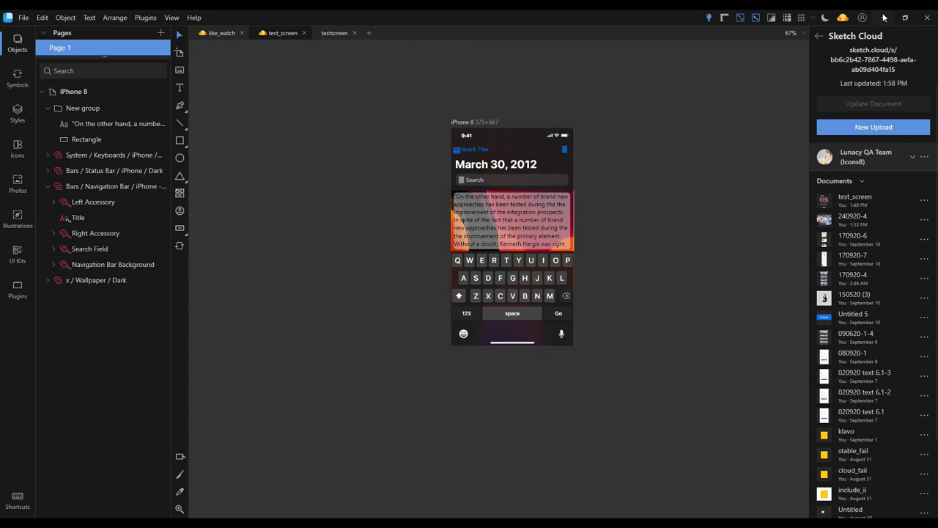
click(922, 204)
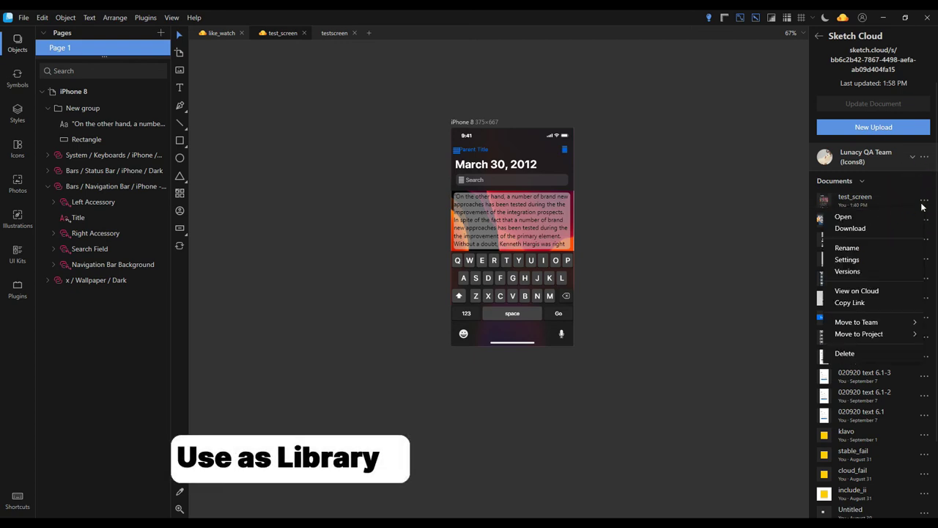
click(872, 264)
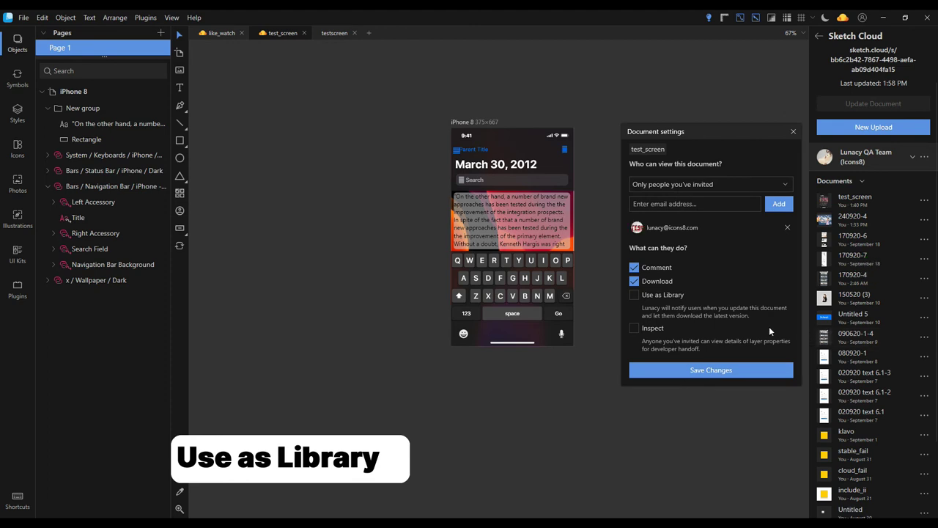
click(635, 296)
click(696, 371)
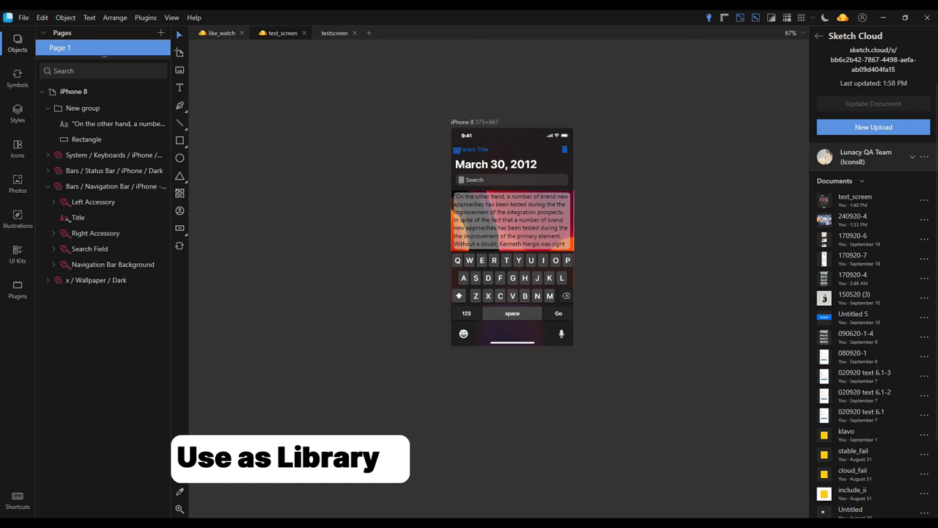
click(230, 514)
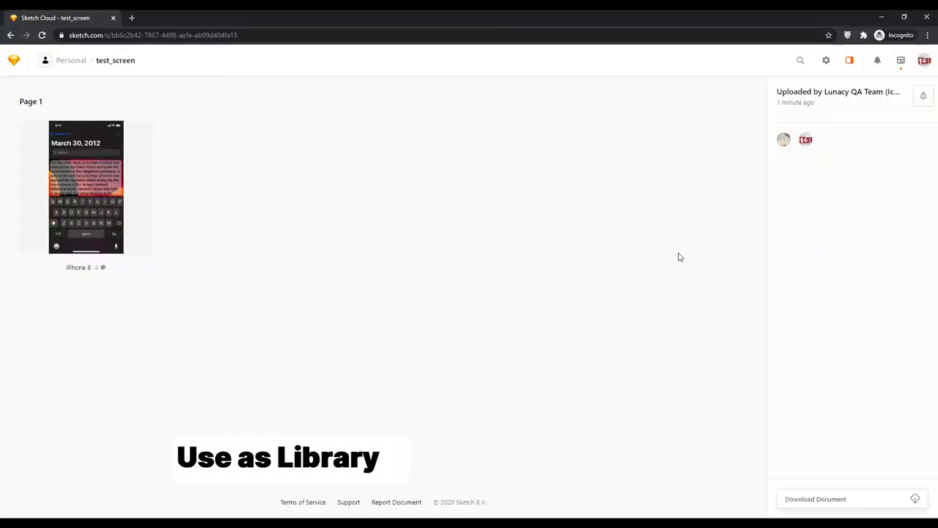
Add test_screen to Sketch as a library, then switch Lunacy to the invited account
click(42, 35)
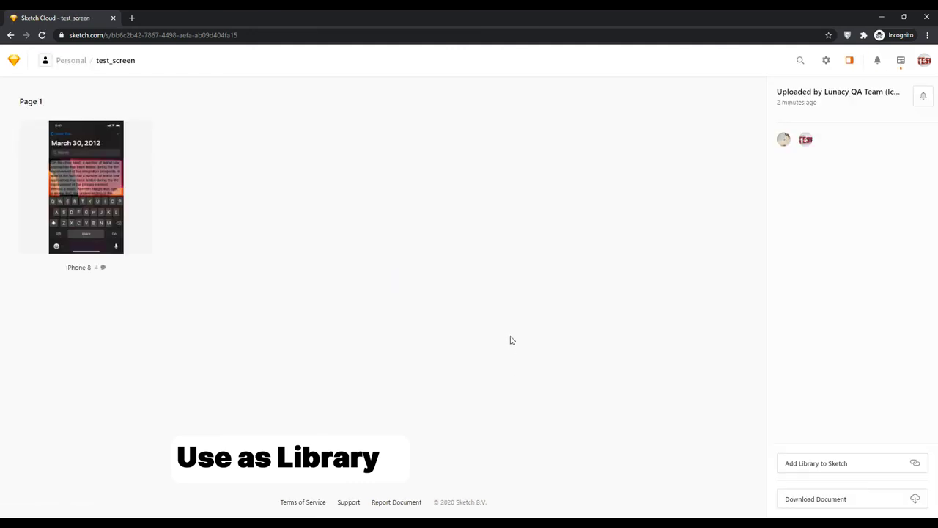
click(844, 465)
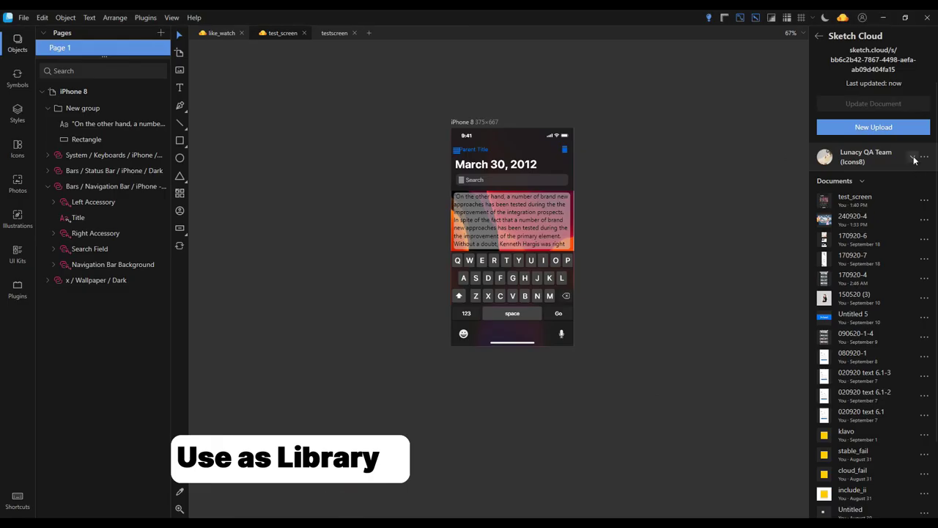
click(925, 158)
click(865, 213)
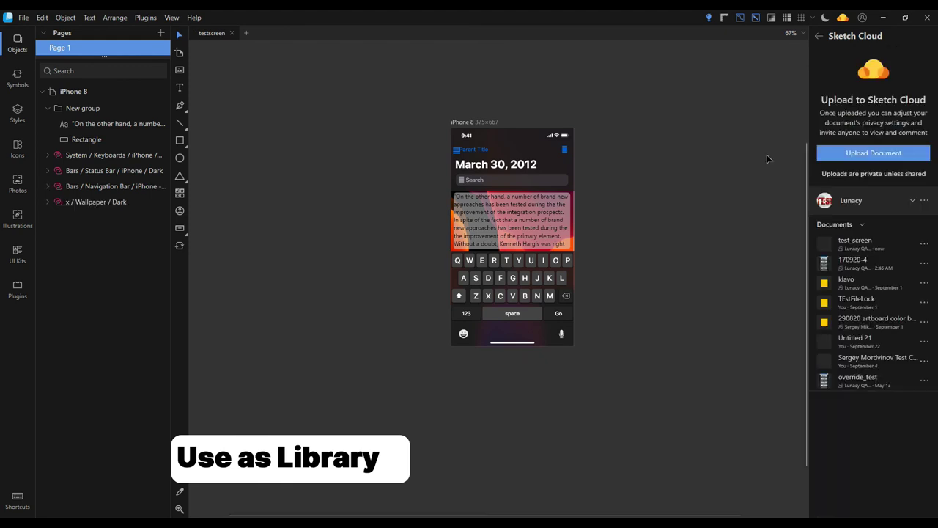
Filter documents to Libraries and import test_screen from the cloud UI kits
click(863, 224)
click(839, 279)
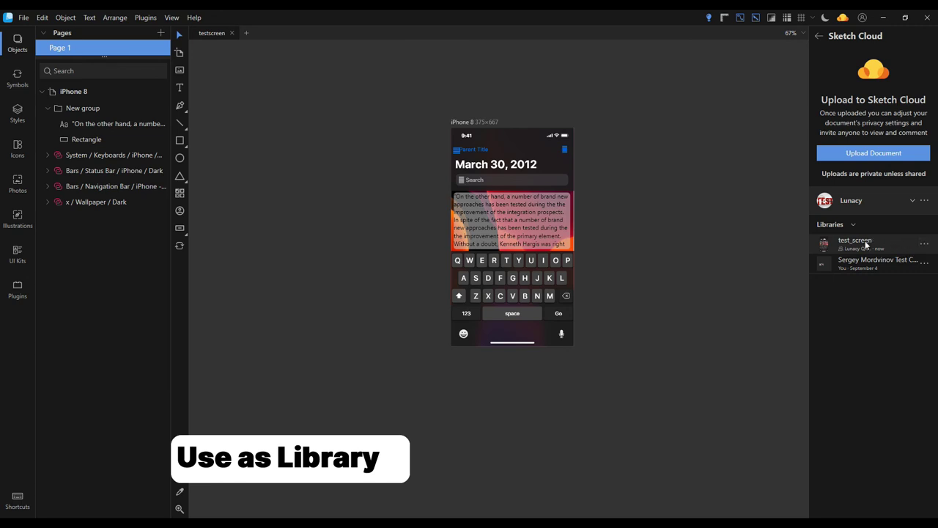
click(18, 253)
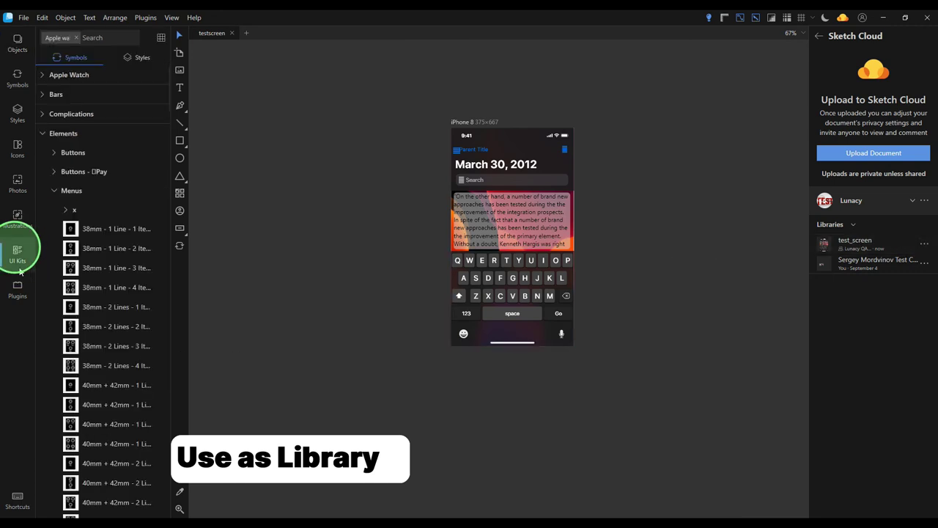
click(76, 37)
click(82, 341)
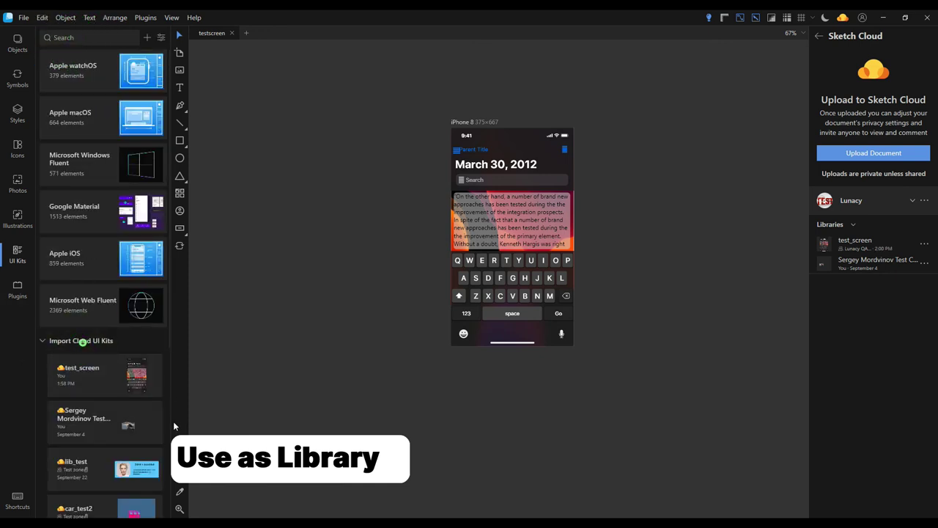
click(120, 371)
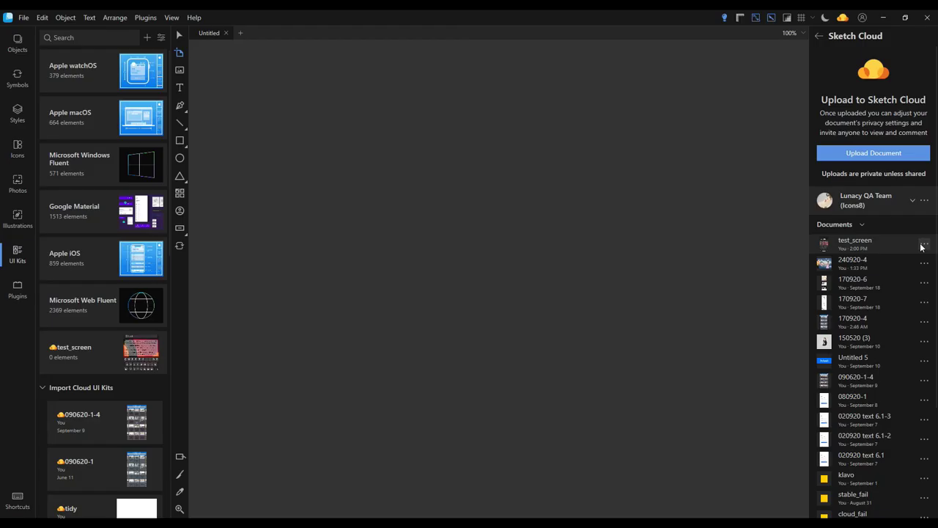
Remove the invited person from test_screen's sharing settings and save the changes
click(923, 244)
click(855, 303)
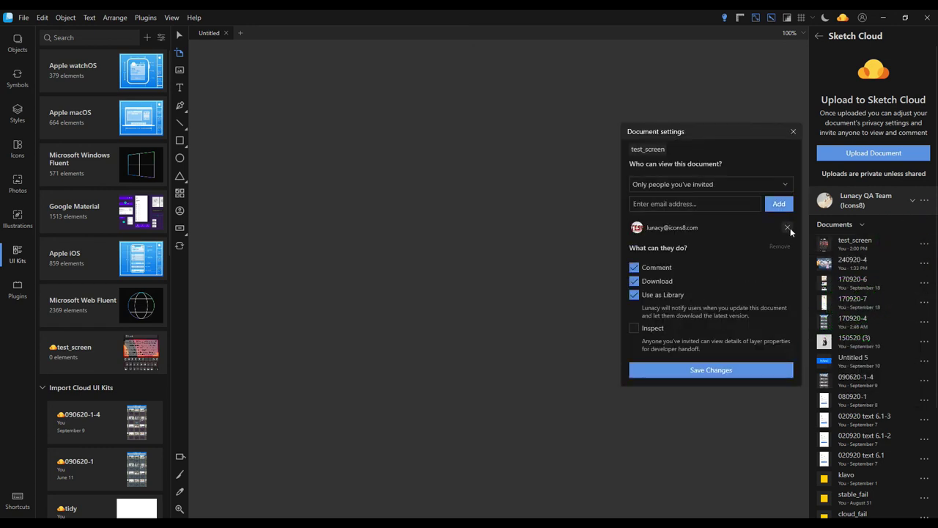
click(789, 228)
click(728, 347)
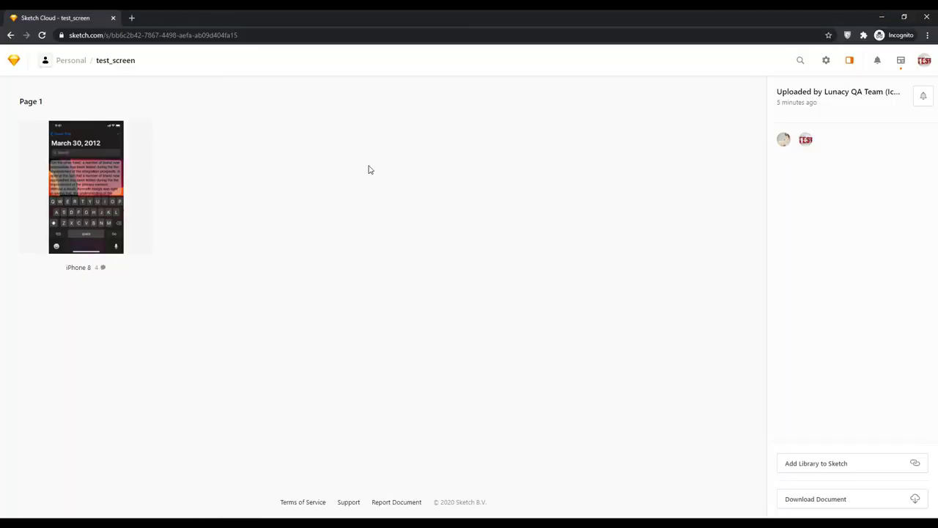
click(42, 34)
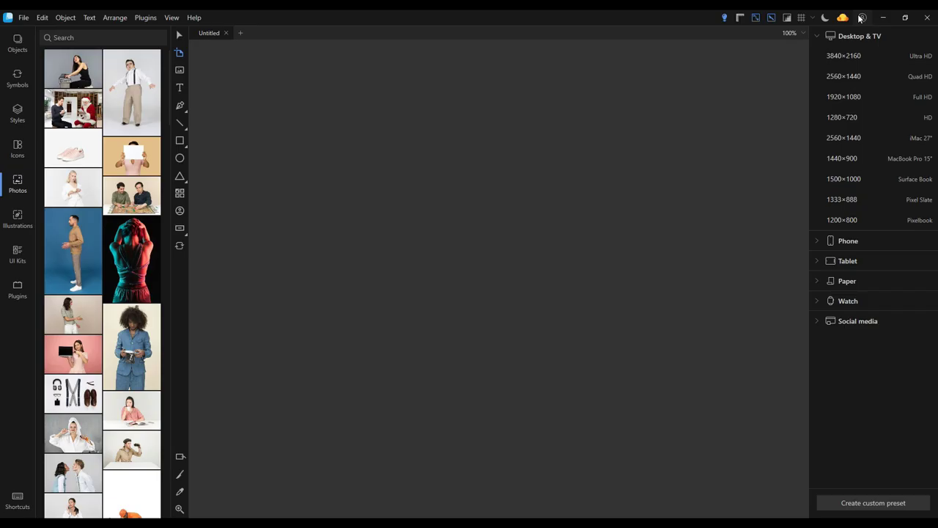
Create a new cloud project in the Sketch Cloud panel and rename it test1
click(843, 18)
scroll(894, 269, down, 3)
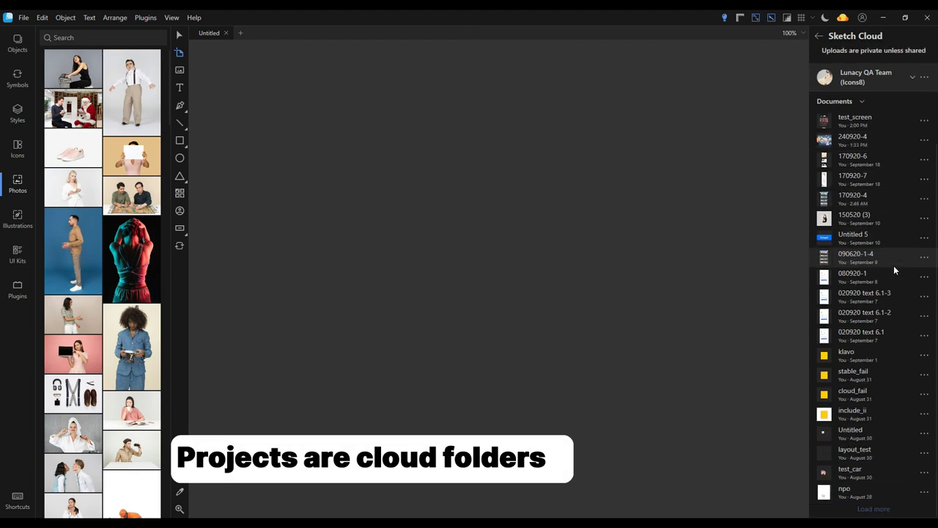
scroll(894, 266, up, 3)
click(925, 200)
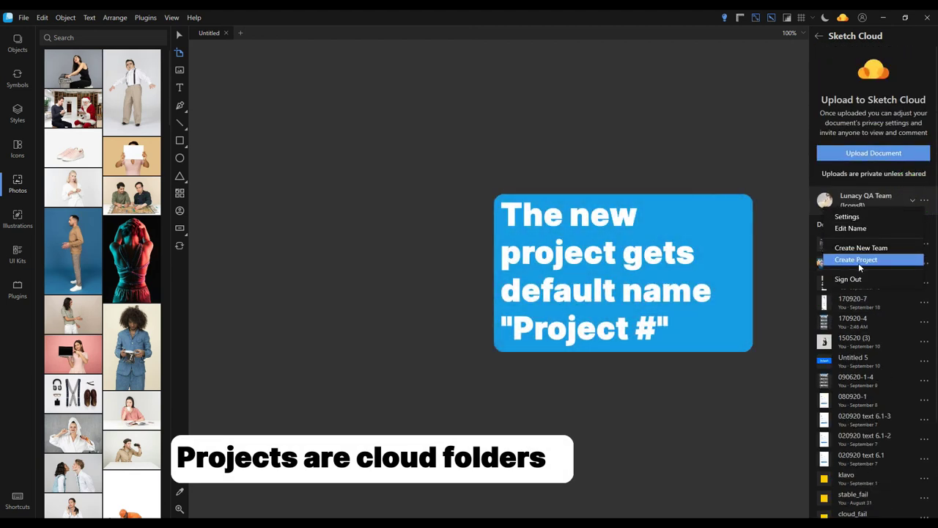
click(860, 265)
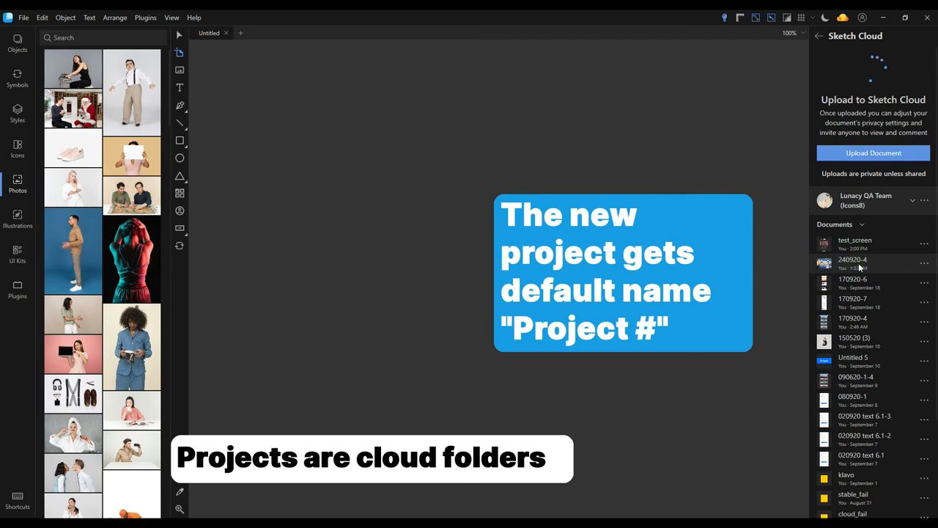
scroll(860, 268, down, 5)
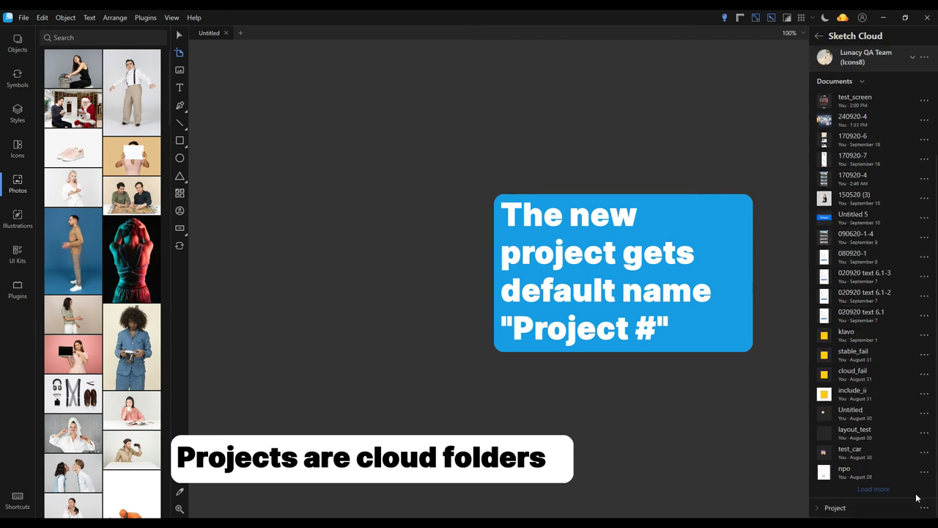
click(925, 508)
click(880, 476)
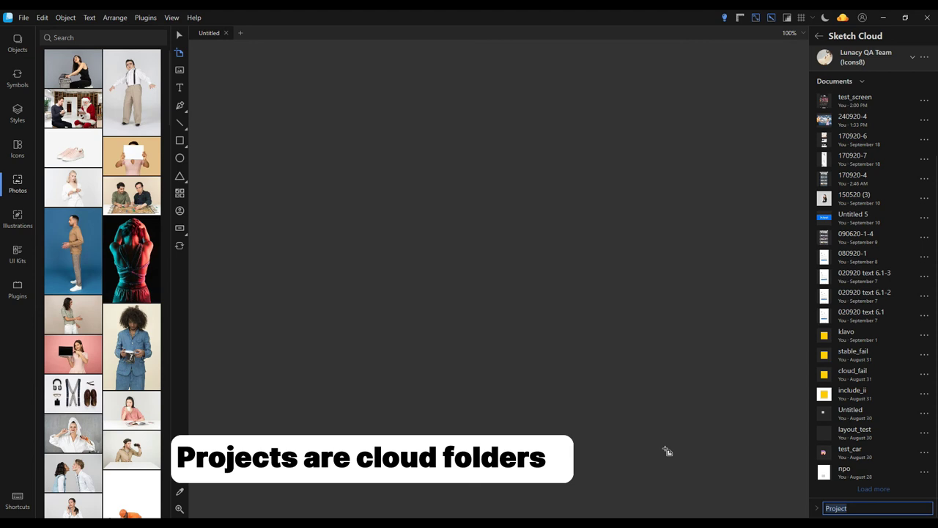
text(t)
key(Return)
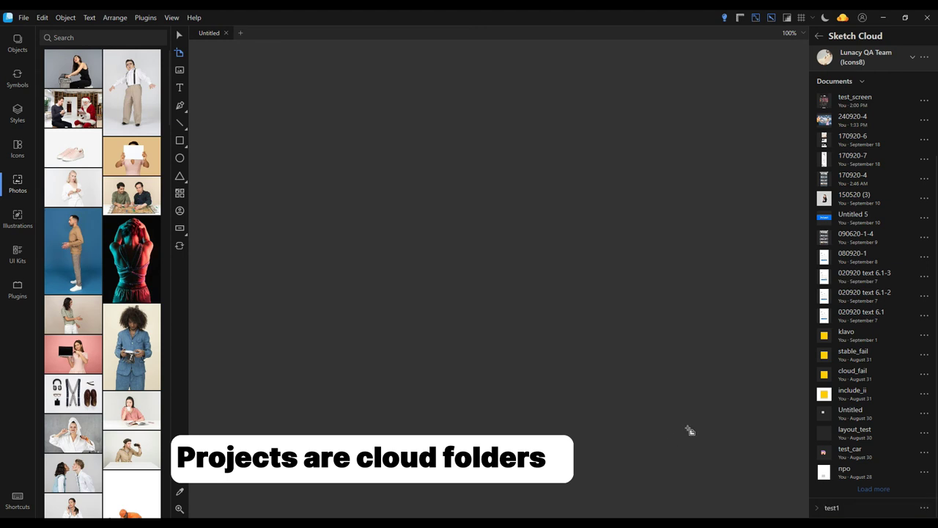
Move test_screen into the test1 project and expand test1 to show it
click(924, 101)
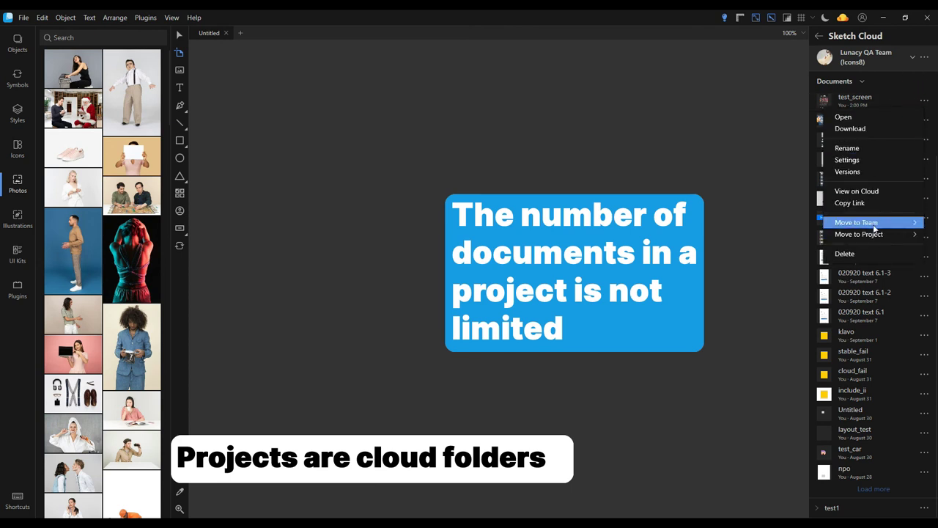
mouse_move(872, 234)
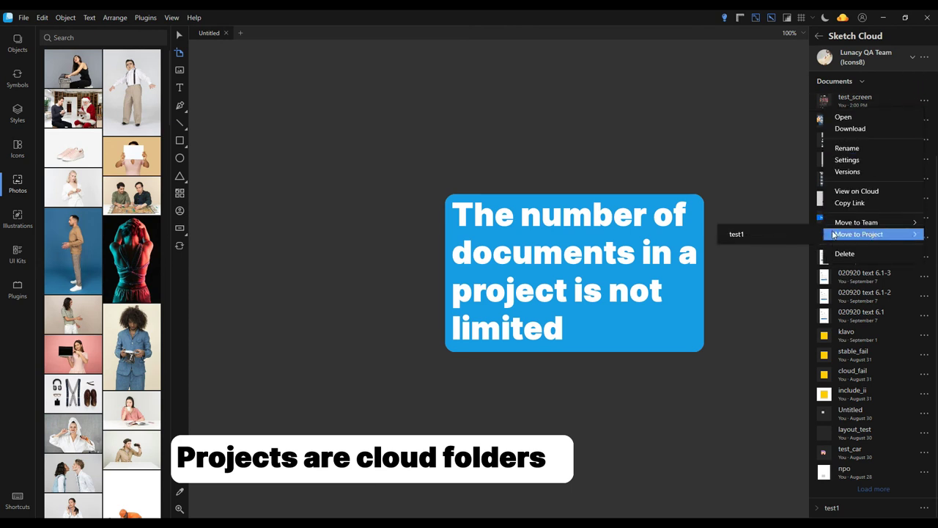
click(789, 237)
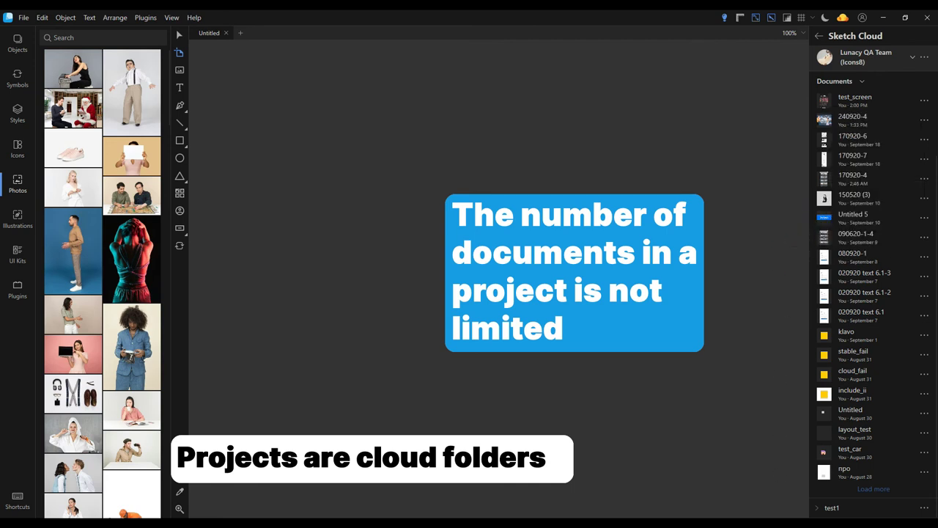
click(818, 507)
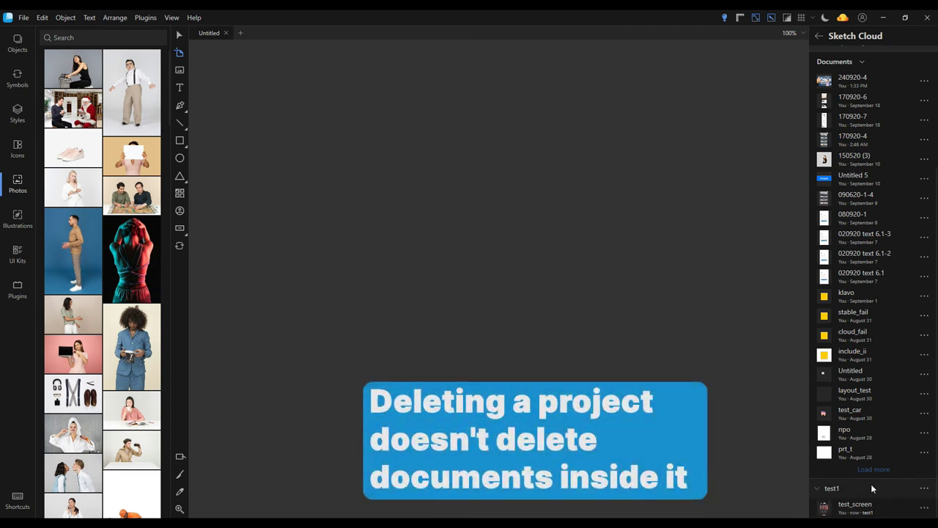
Delete the test1 project with Delete Project, then switch to the Test zone team
click(818, 492)
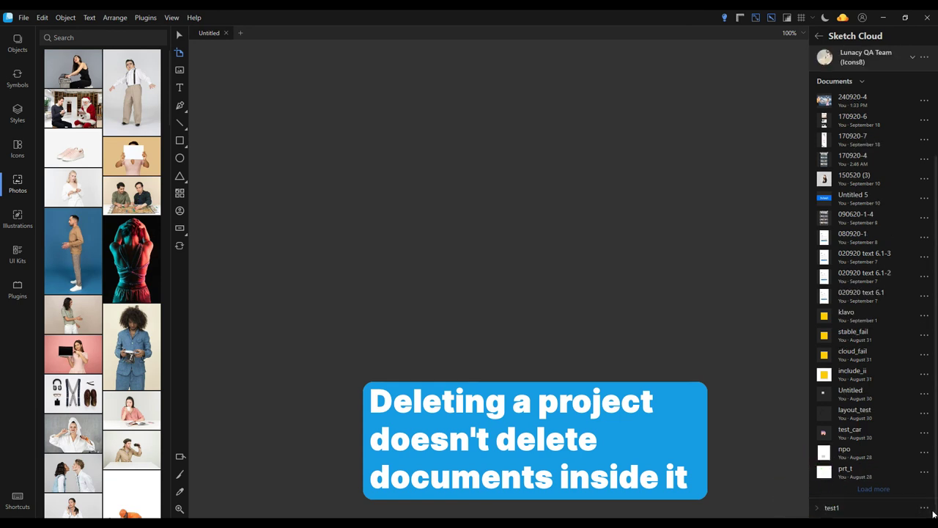
click(924, 508)
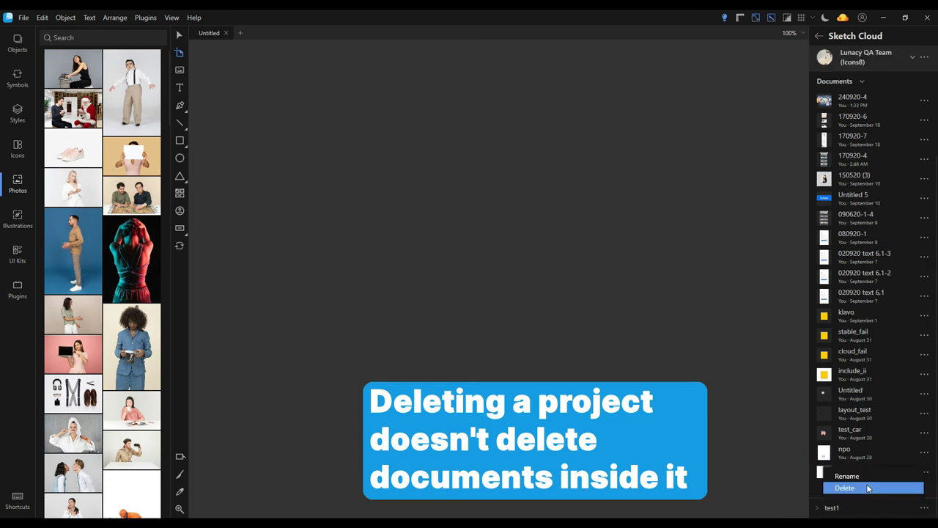
click(857, 488)
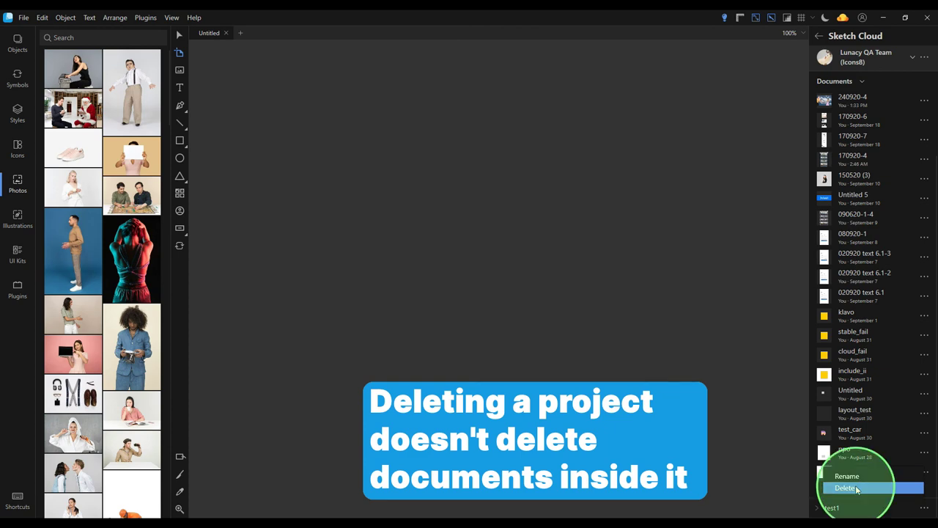
click(512, 298)
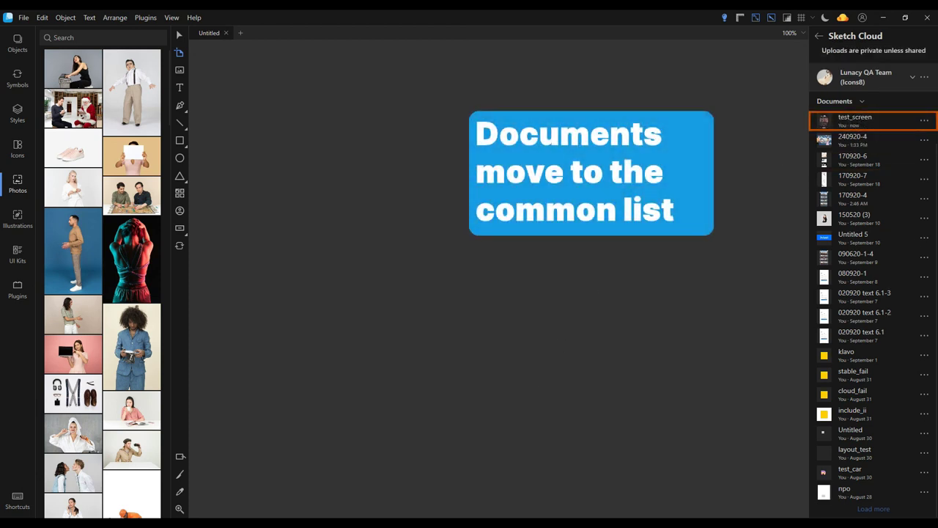
click(913, 78)
click(875, 122)
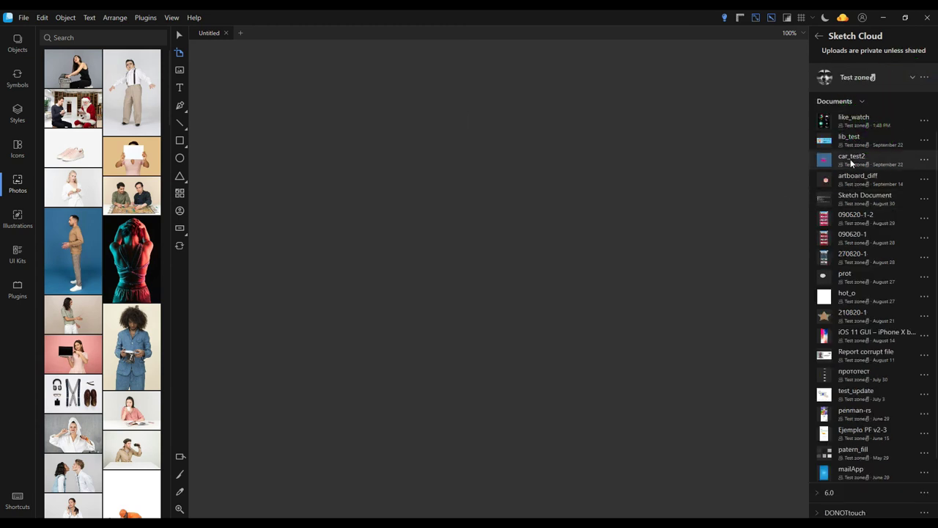
Create a new project in the Test zone team and rename it test2
scroll(867, 279, down, 3)
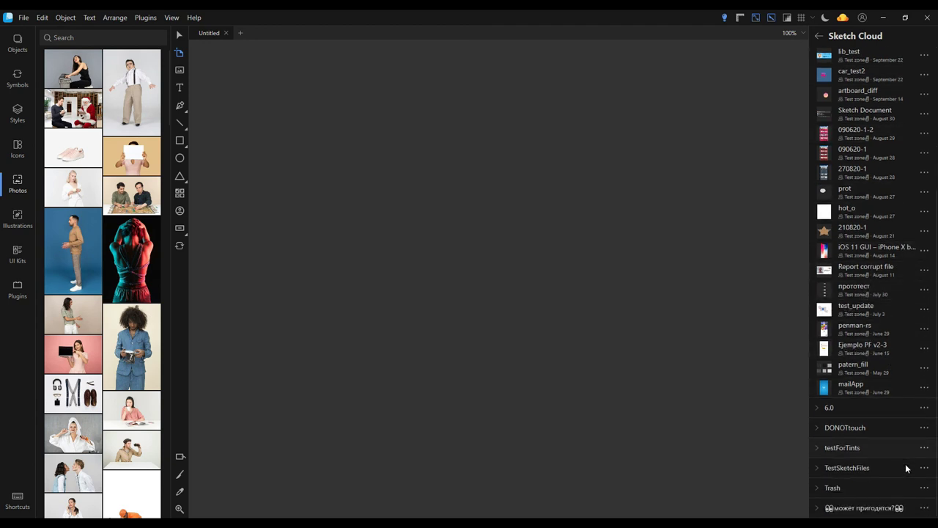
scroll(889, 408, up, 5)
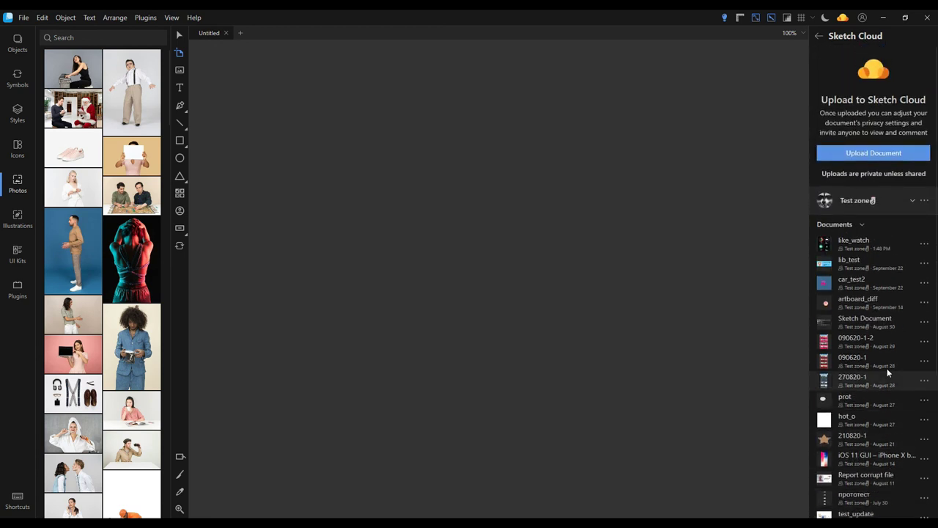
click(924, 200)
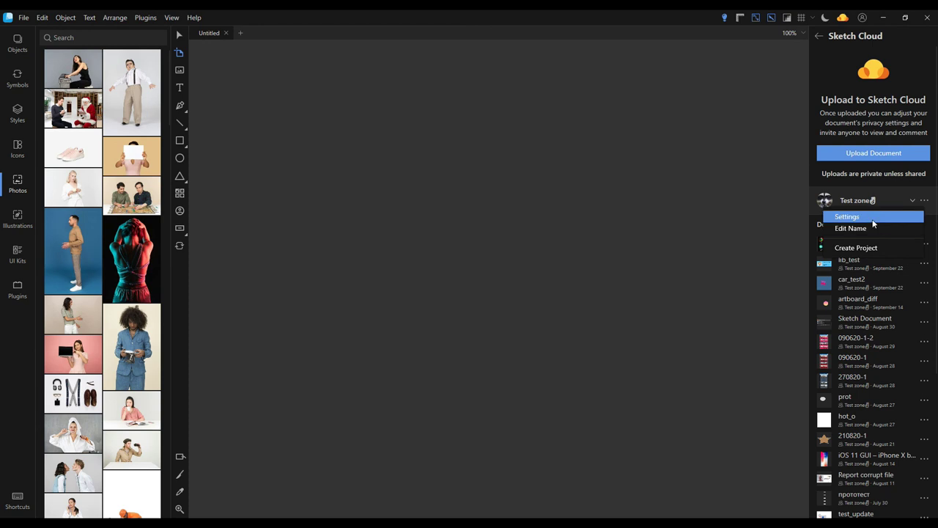
click(872, 247)
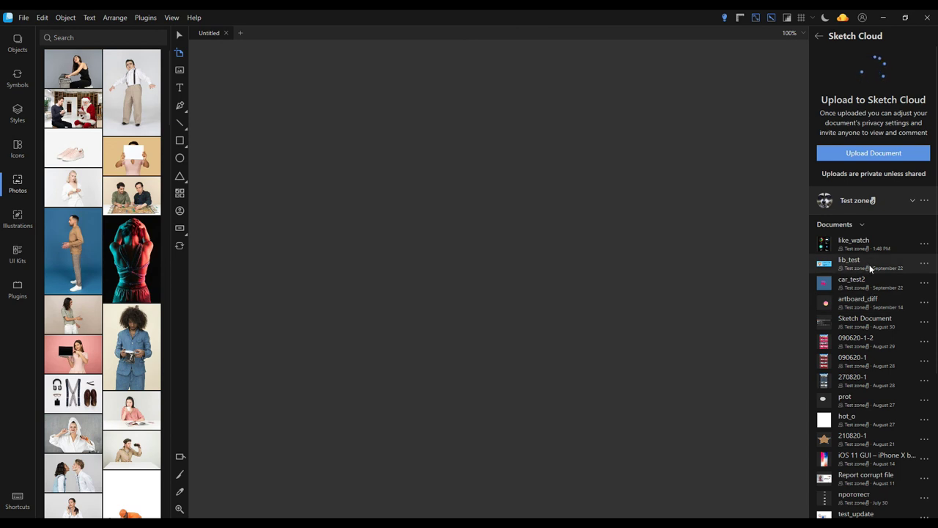
scroll(870, 265, down, 1)
scroll(870, 269, down, 6)
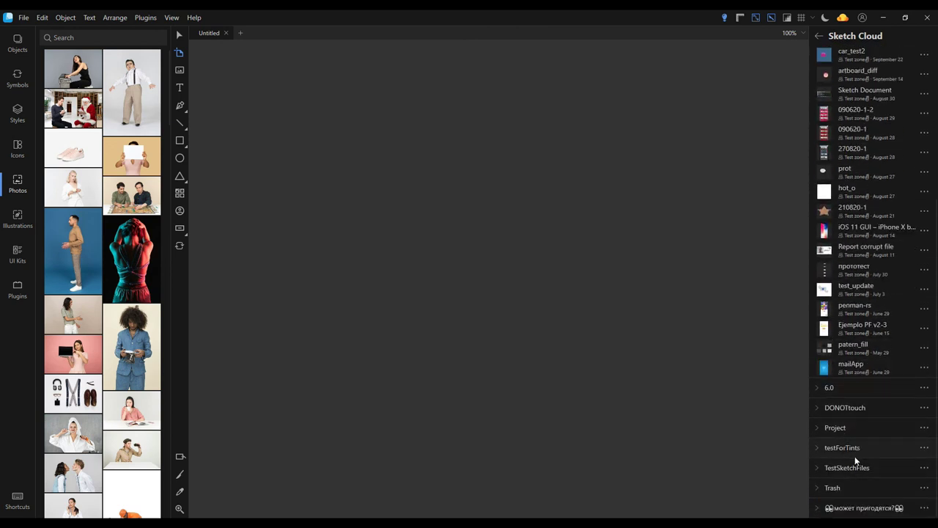
click(925, 427)
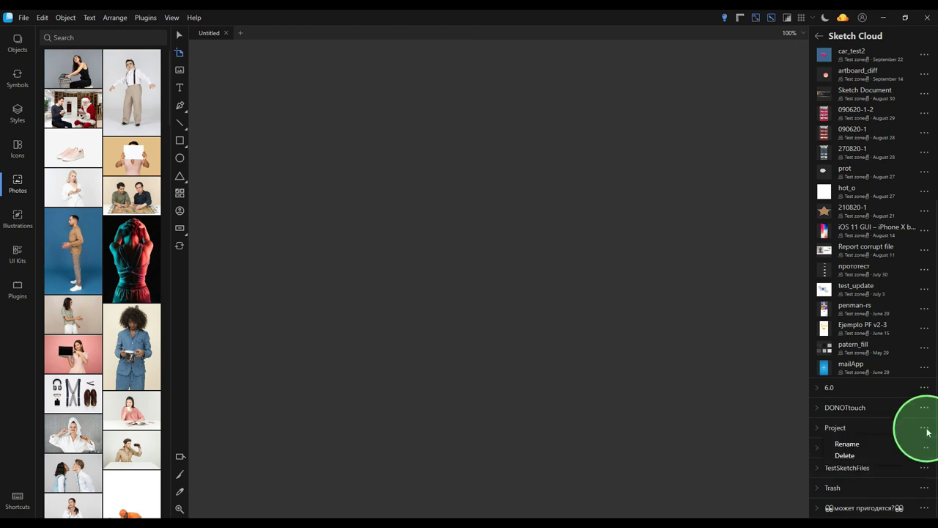
click(878, 445)
text(test)
text(1)
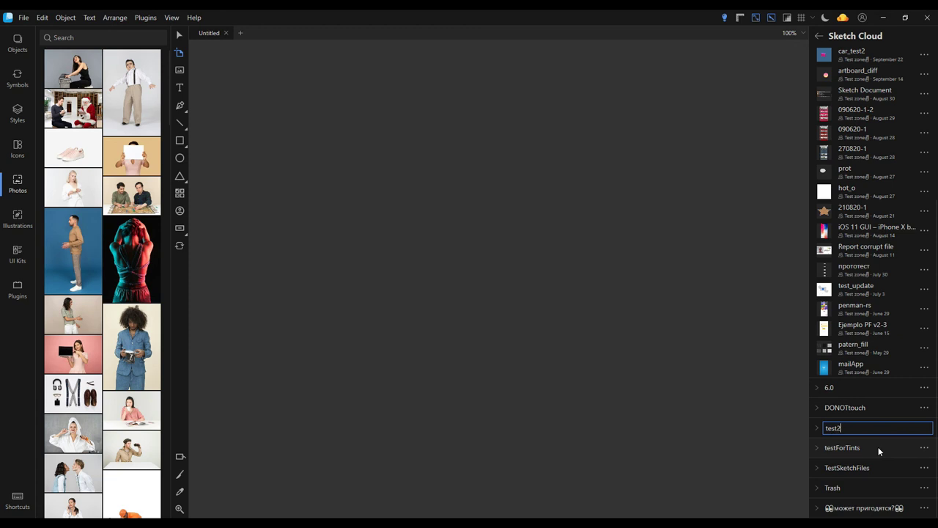
key(Escape)
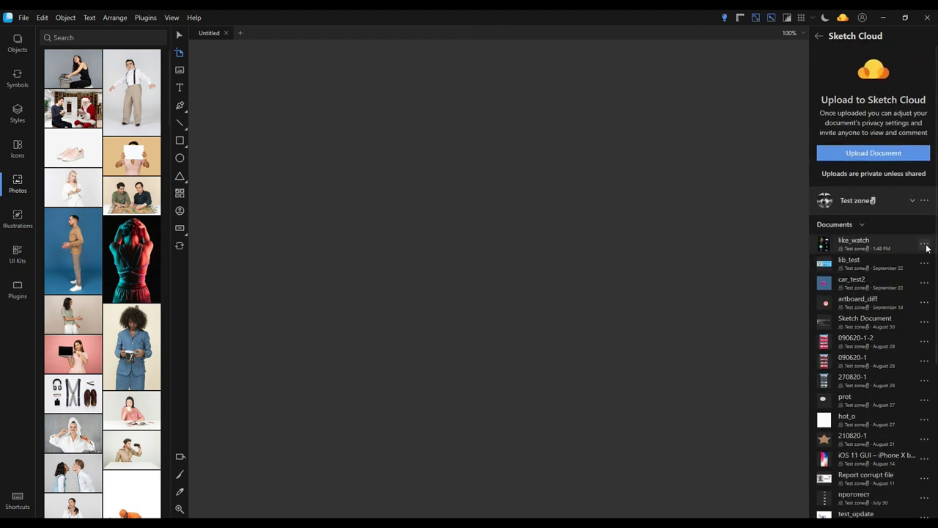
Move like_watch into the test2 project and expand test2 to show it
click(924, 245)
mouse_move(866, 372)
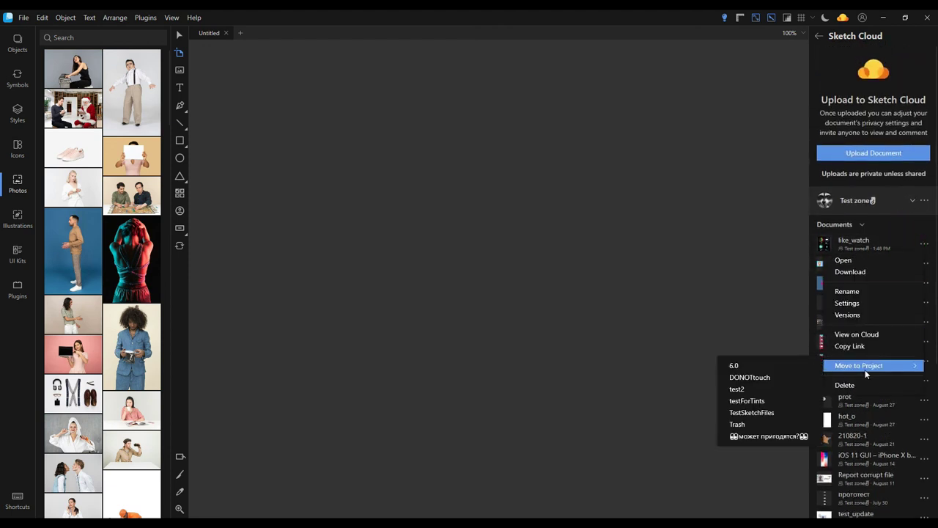
click(797, 395)
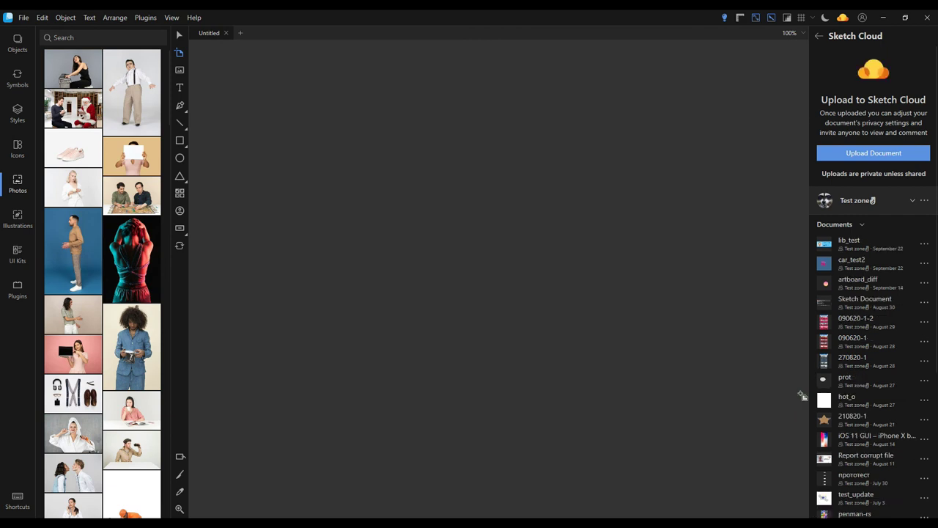
scroll(810, 403, down, 5)
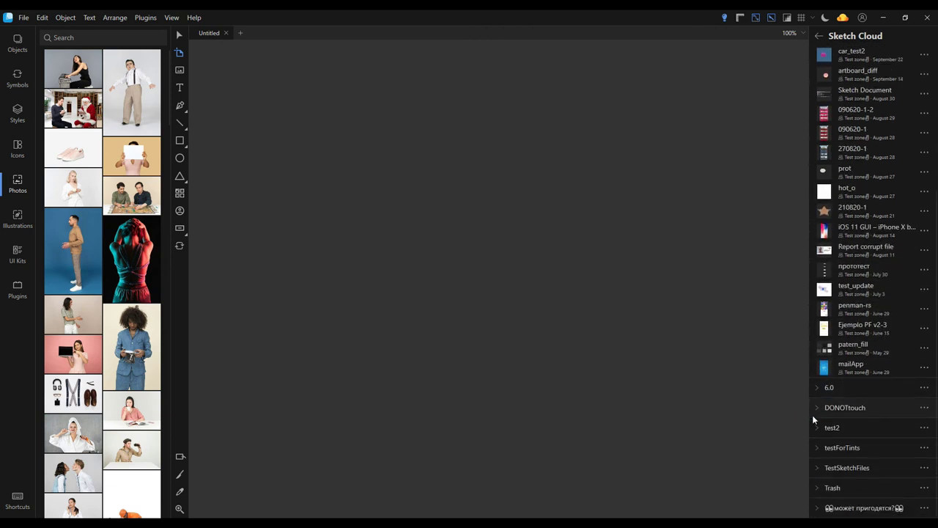
click(818, 428)
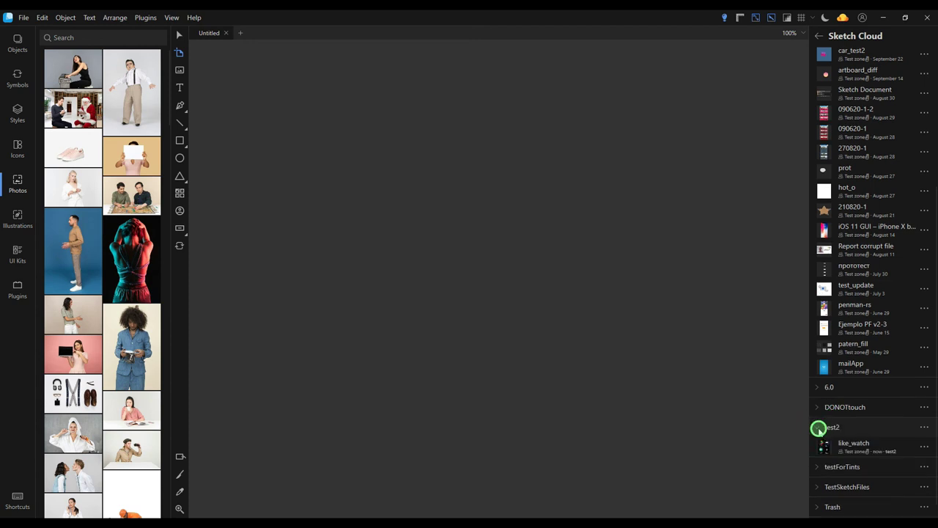
Delete the test2 project, confirming with Delete Project
click(925, 427)
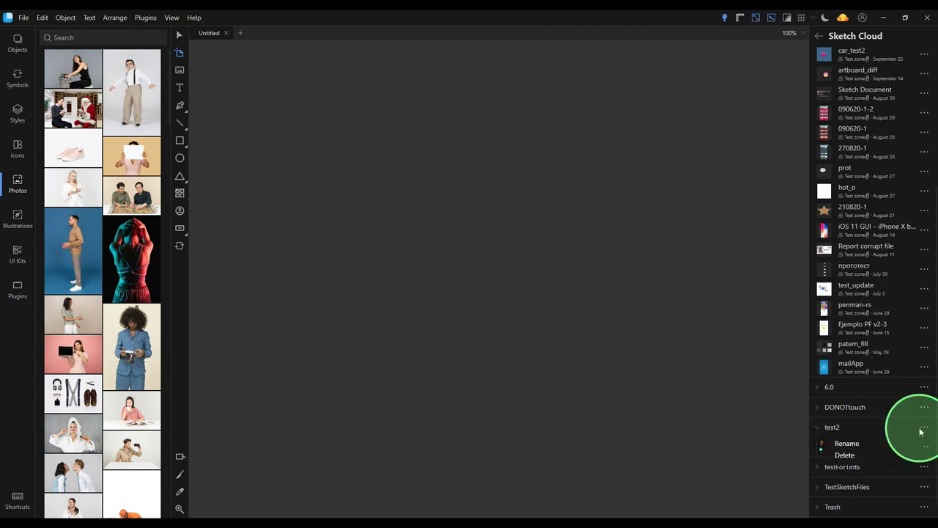
click(866, 455)
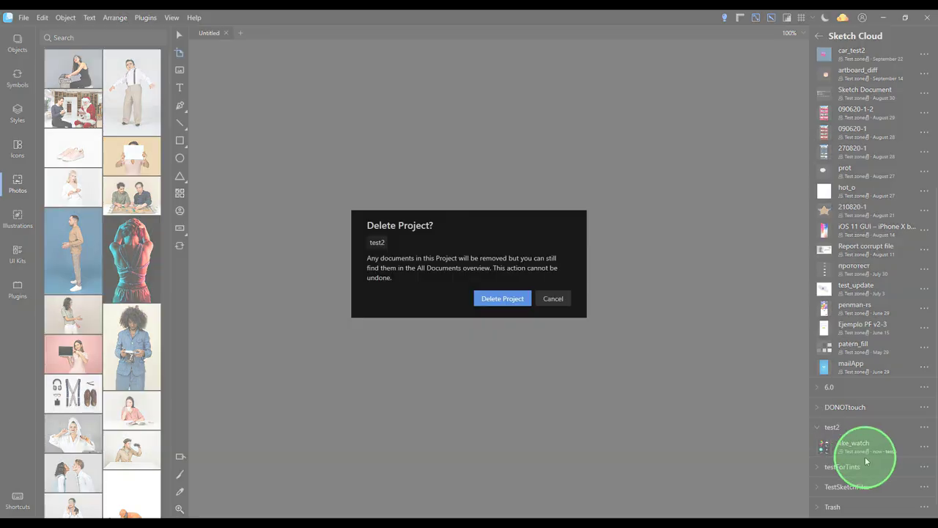
click(505, 303)
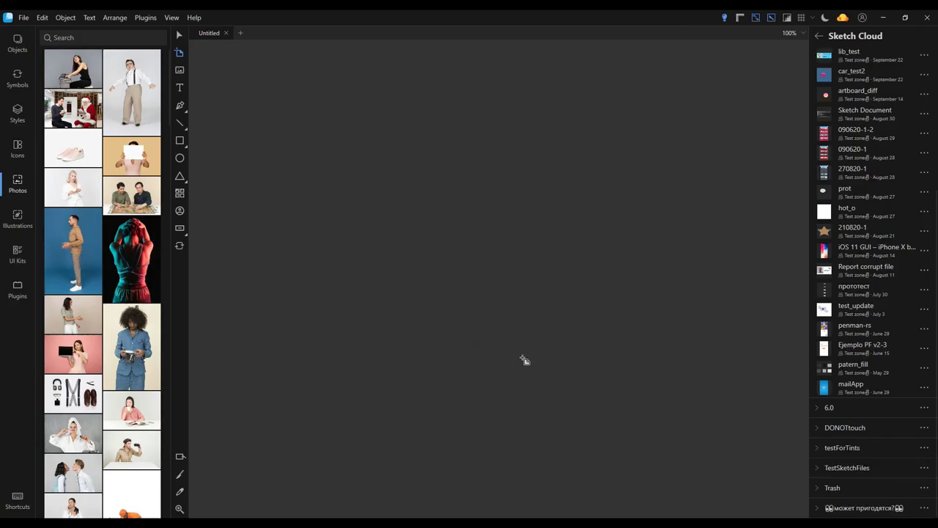
Invite an e-mail address to Test zone from its settings, then remove that member from the team
scroll(836, 217, up, 5)
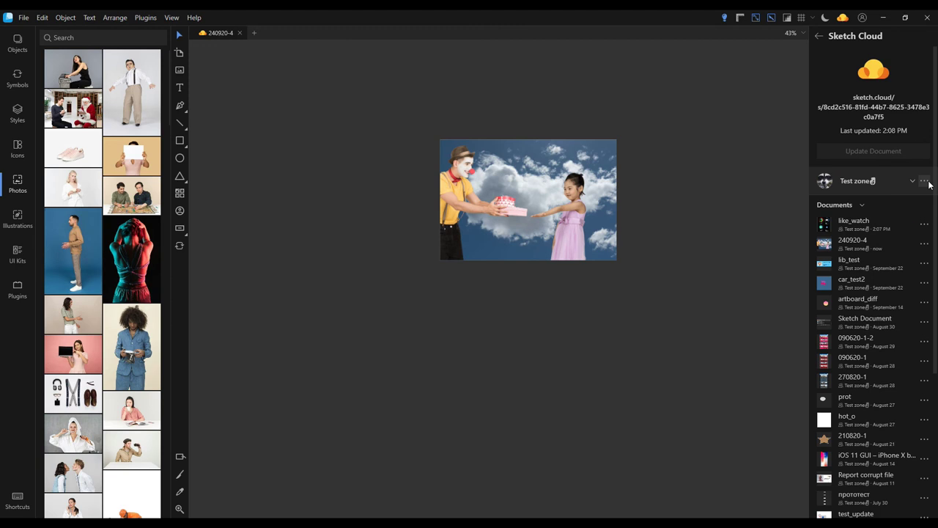
click(924, 181)
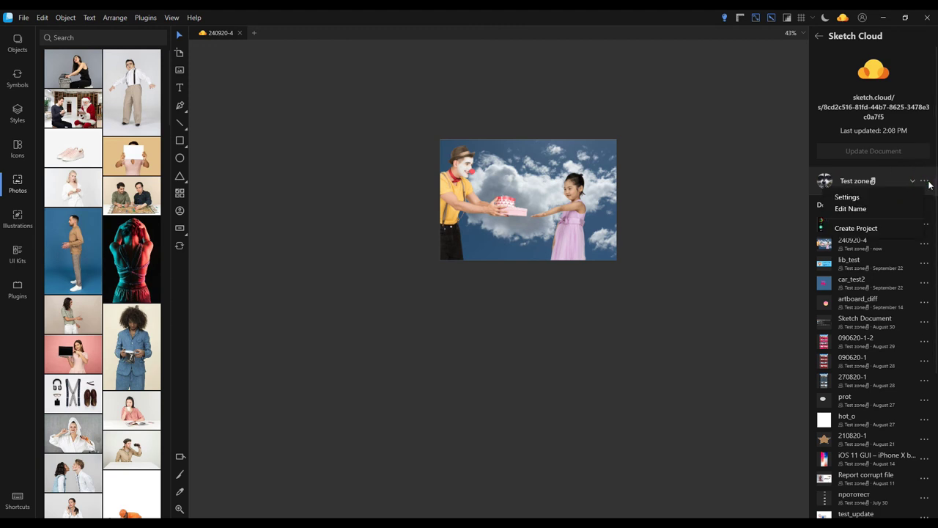
click(906, 197)
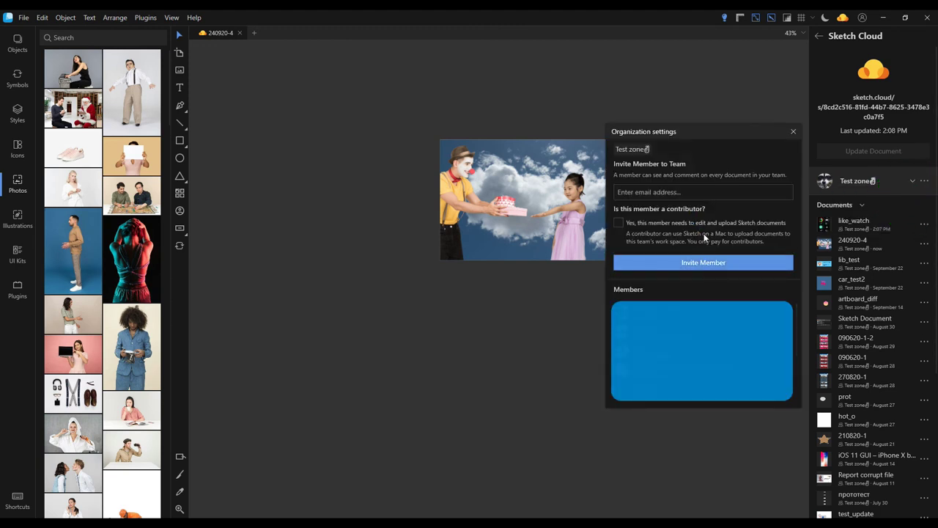
click(688, 191)
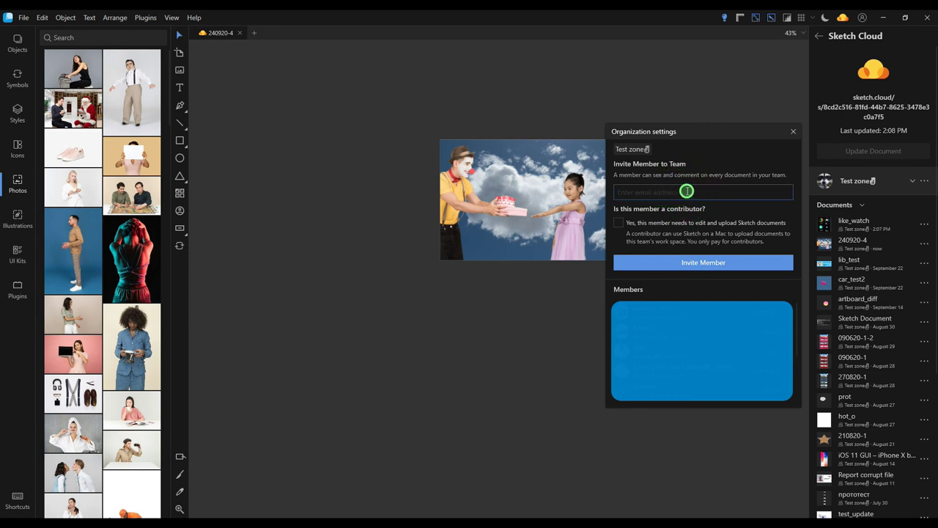
text(someemail@ofsomeuser.domain)
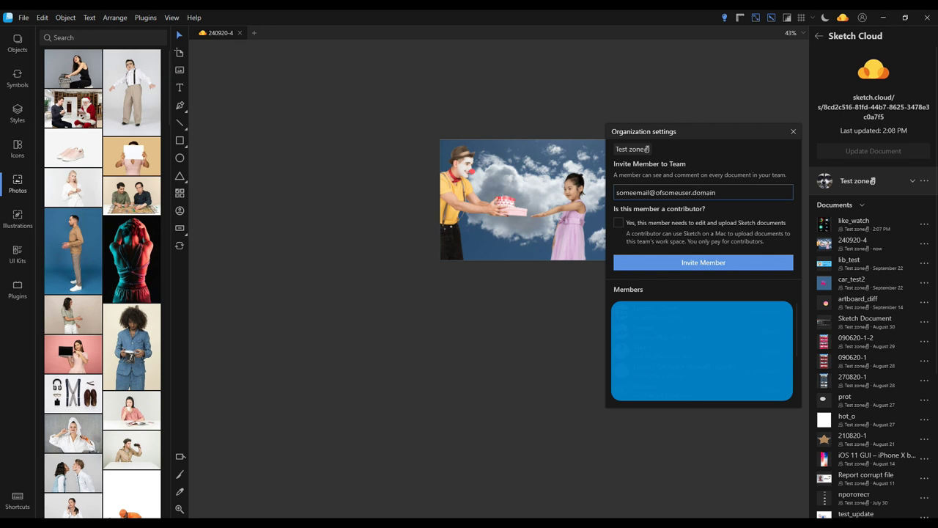
click(689, 265)
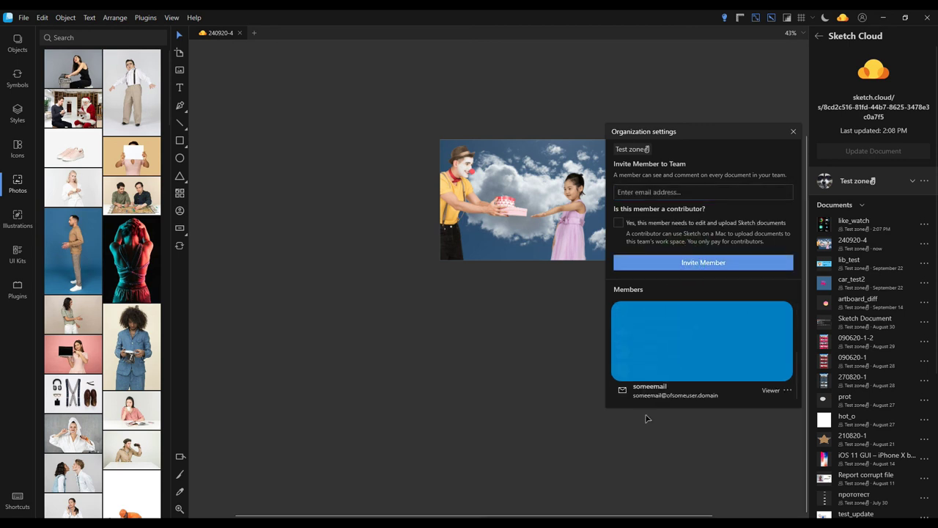
click(786, 390)
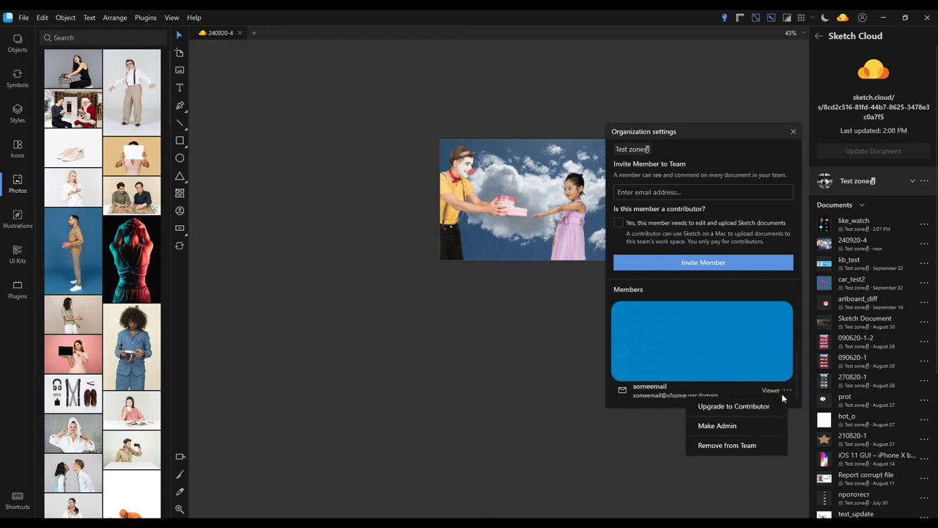
click(721, 446)
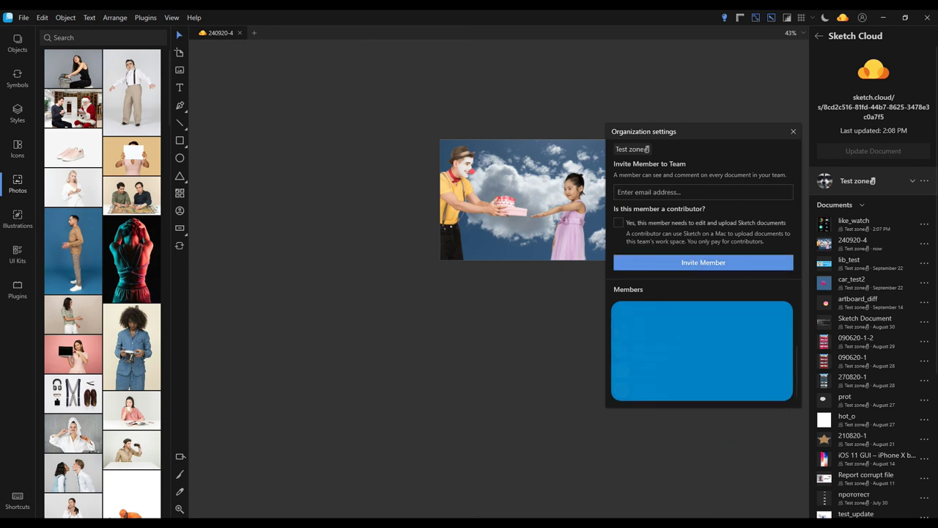